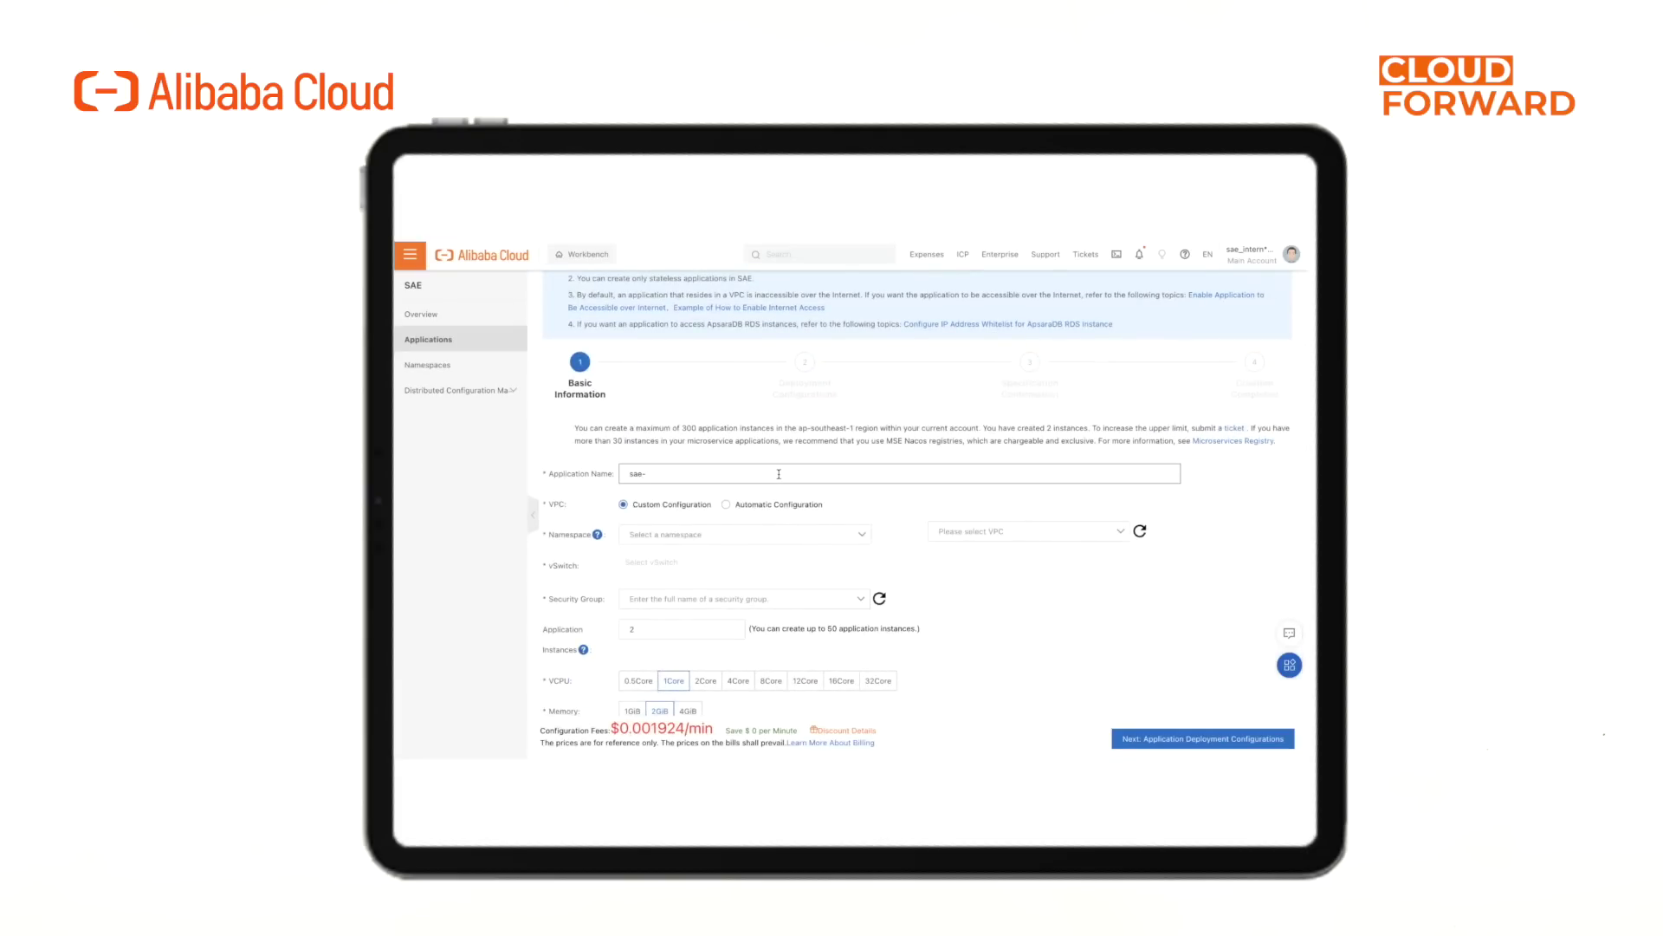
pyautogui.write('jar-demo')
pyautogui.scroll(-1, 779, 474)
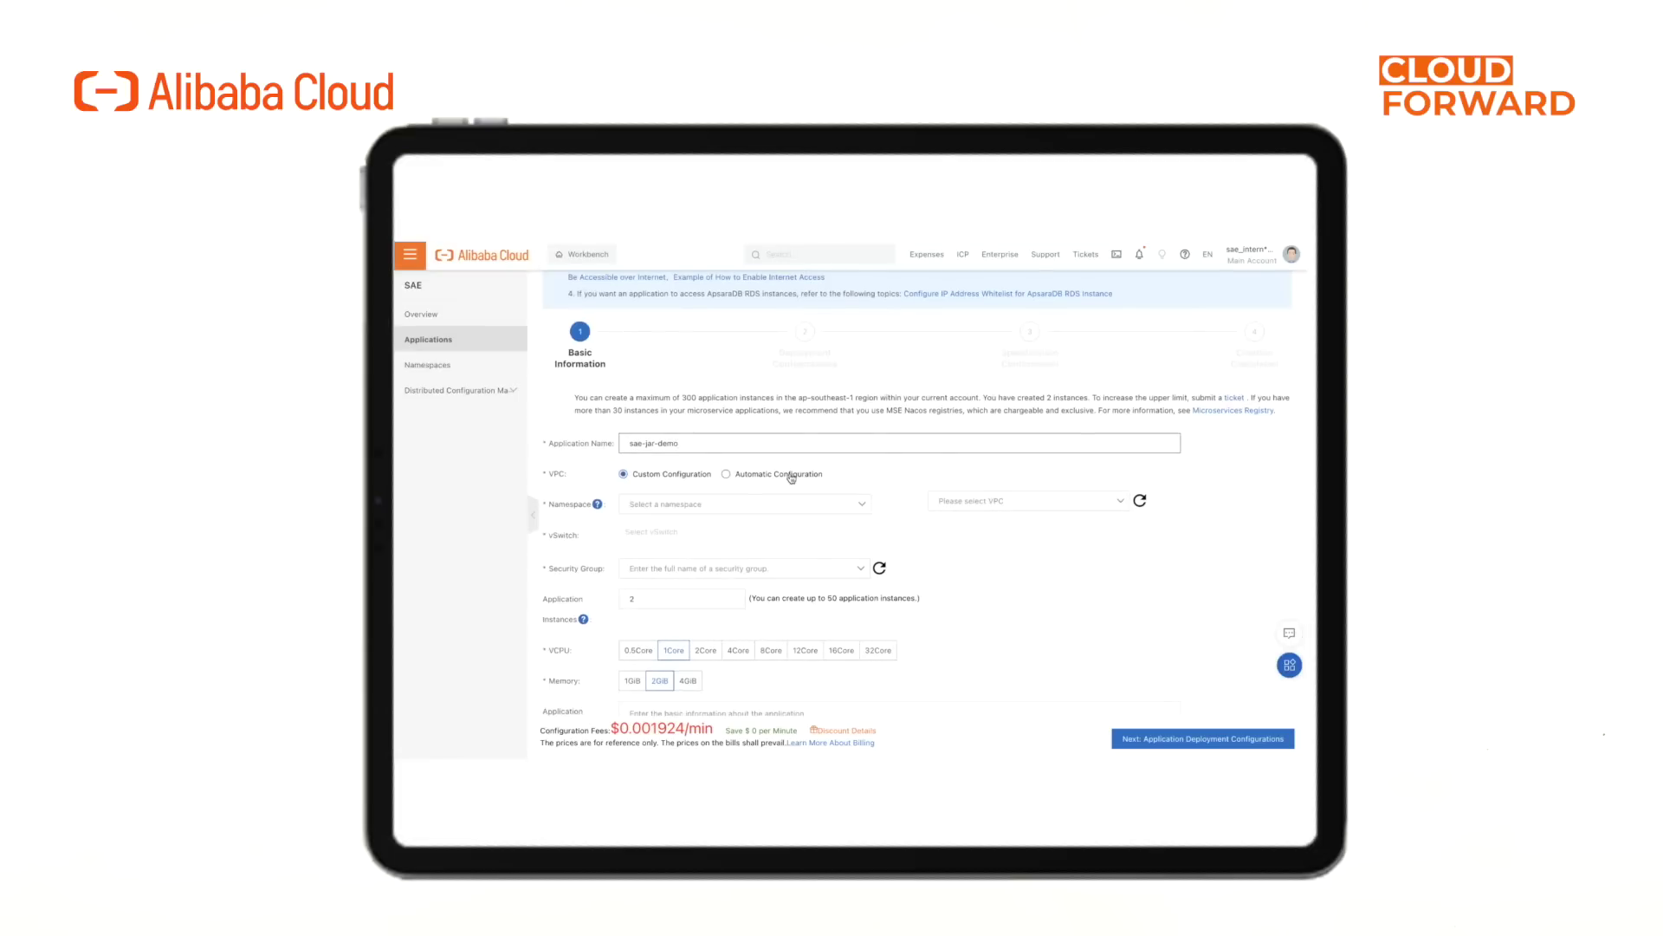
# Use automatic VPC configuration with 1 instance for sae-jar-demo and continue to deployment configuration
pyautogui.click(780, 473)
pyautogui.scroll(-1, 882, 657)
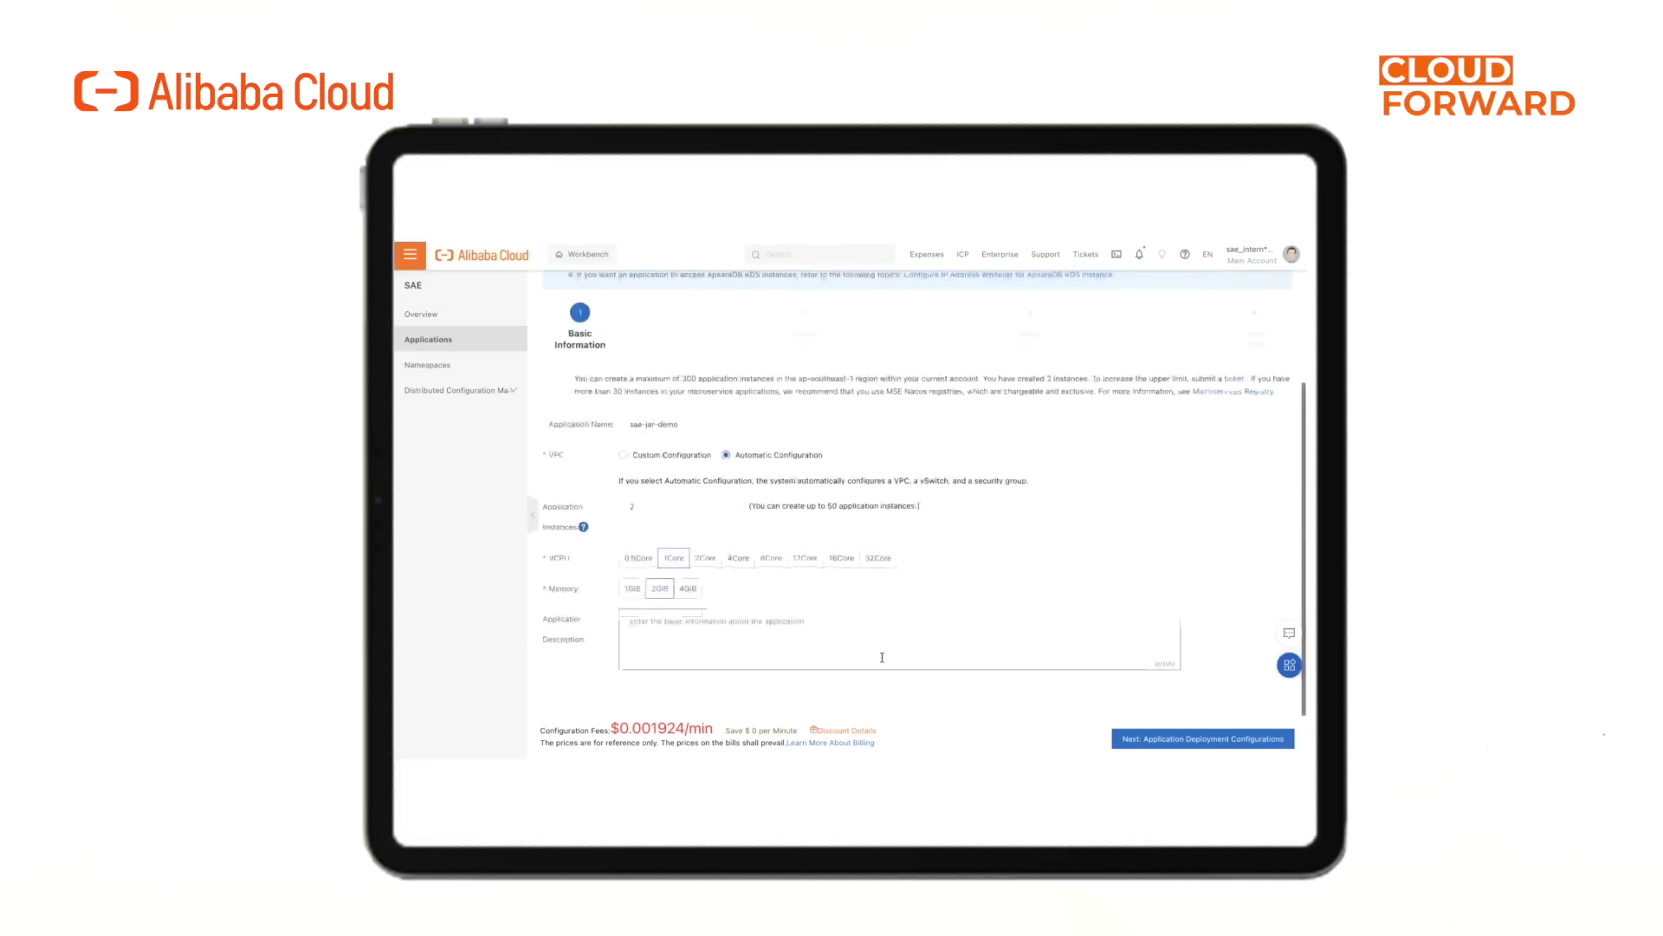
pyautogui.write('1')
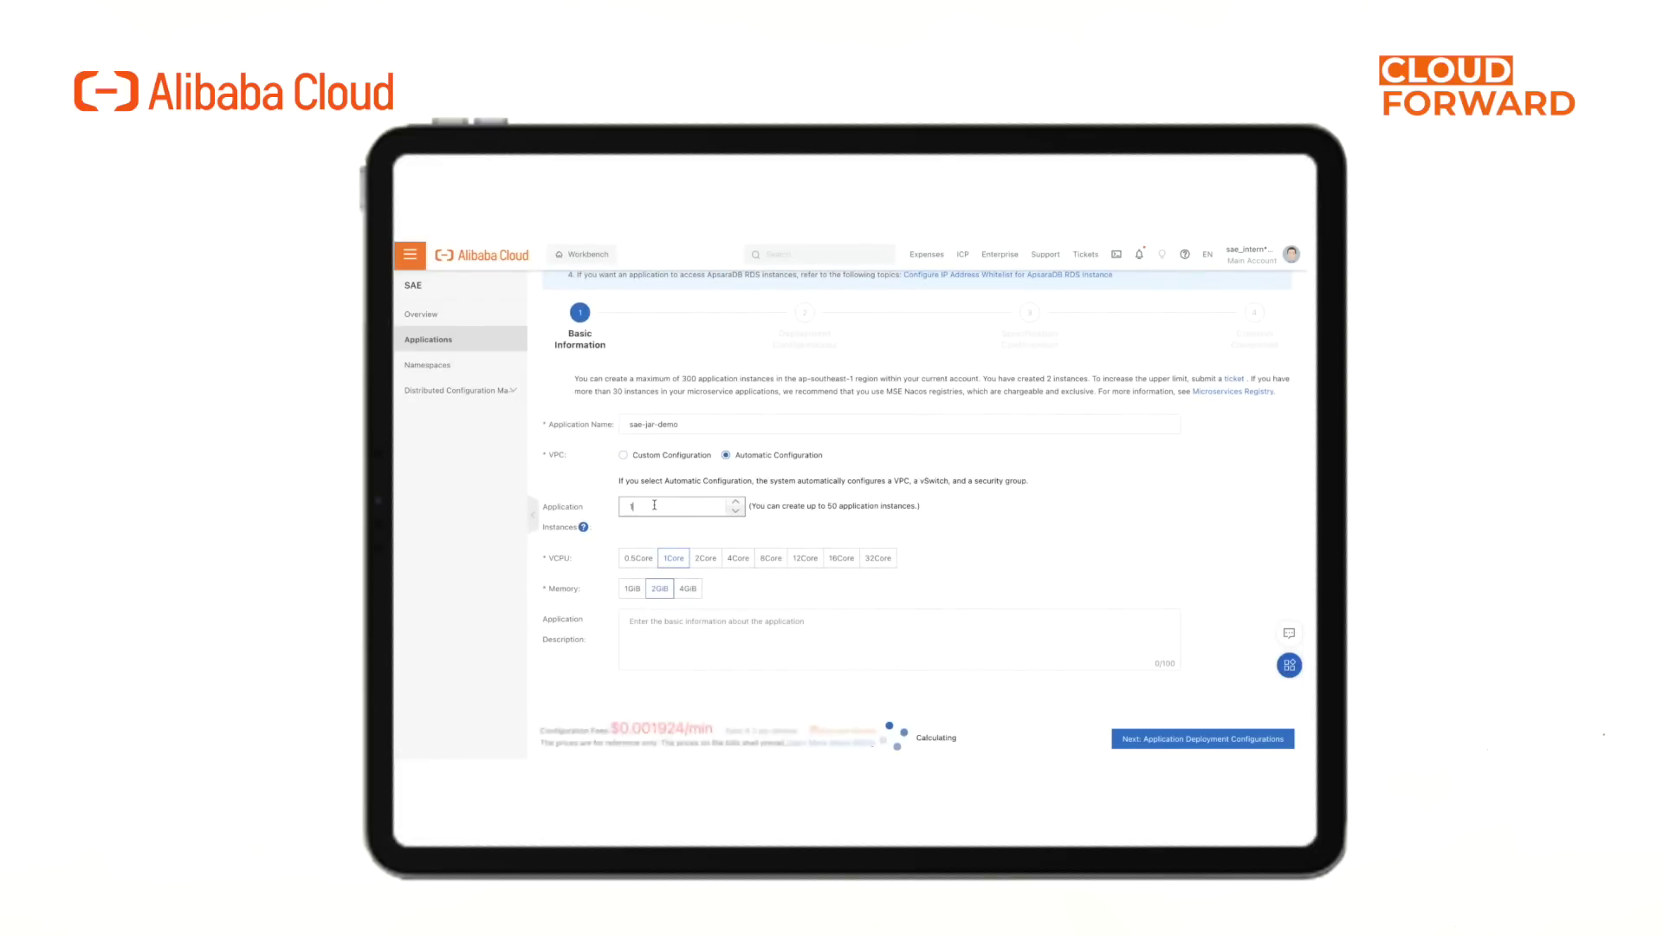
pyautogui.click(744, 641)
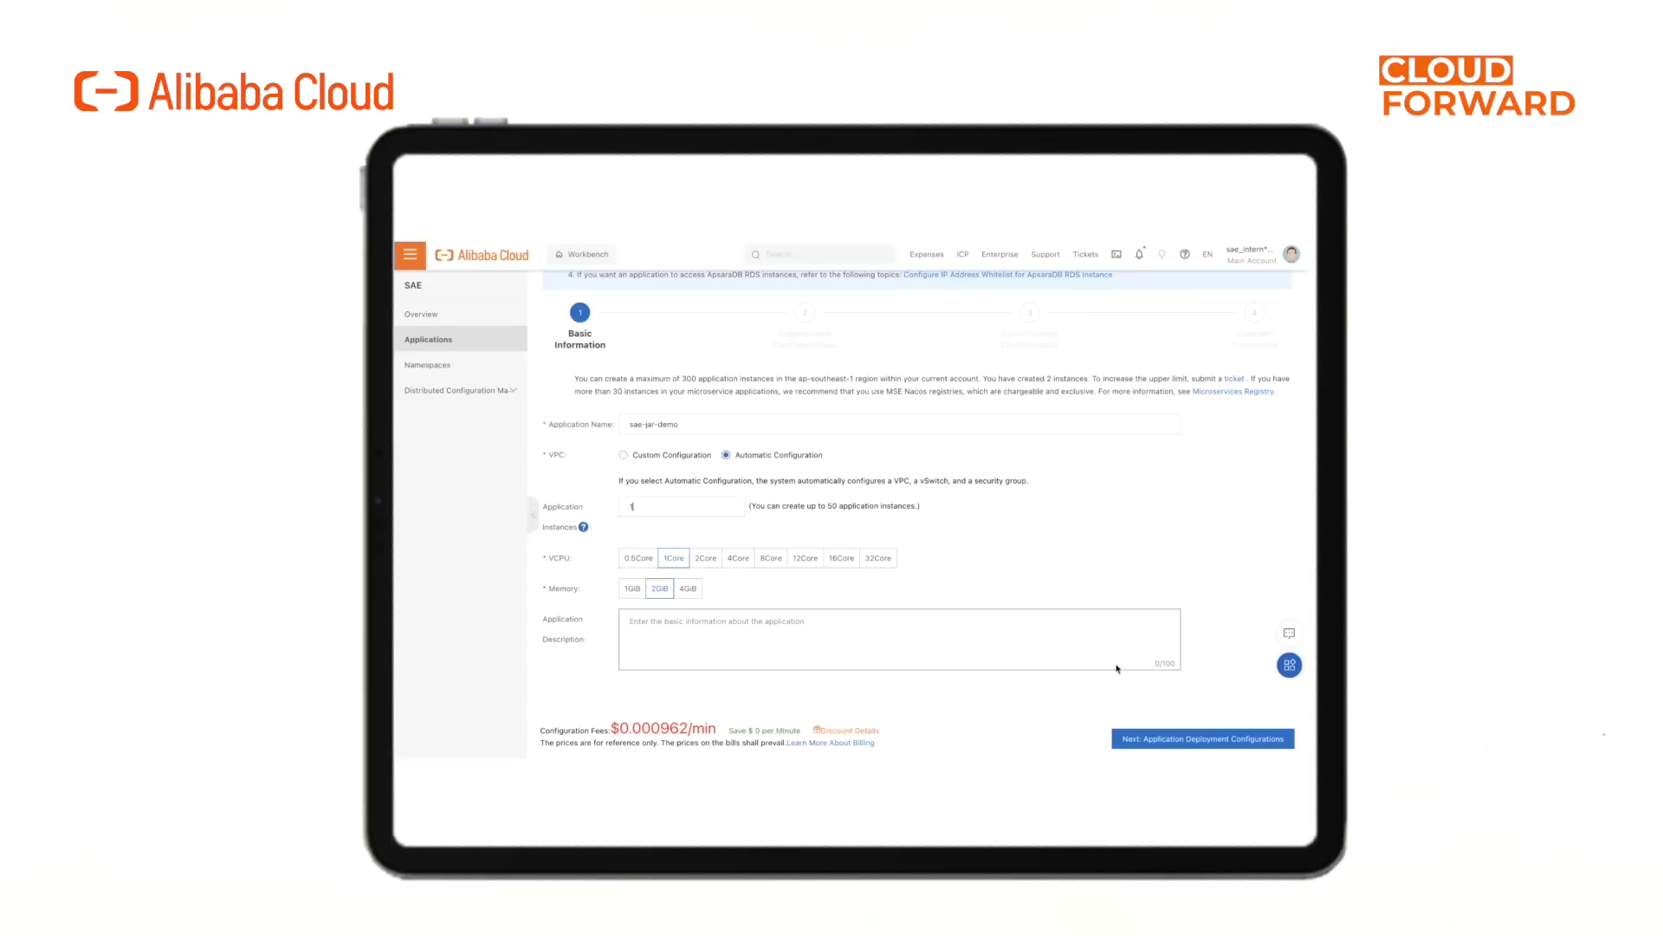
pyautogui.click(1188, 745)
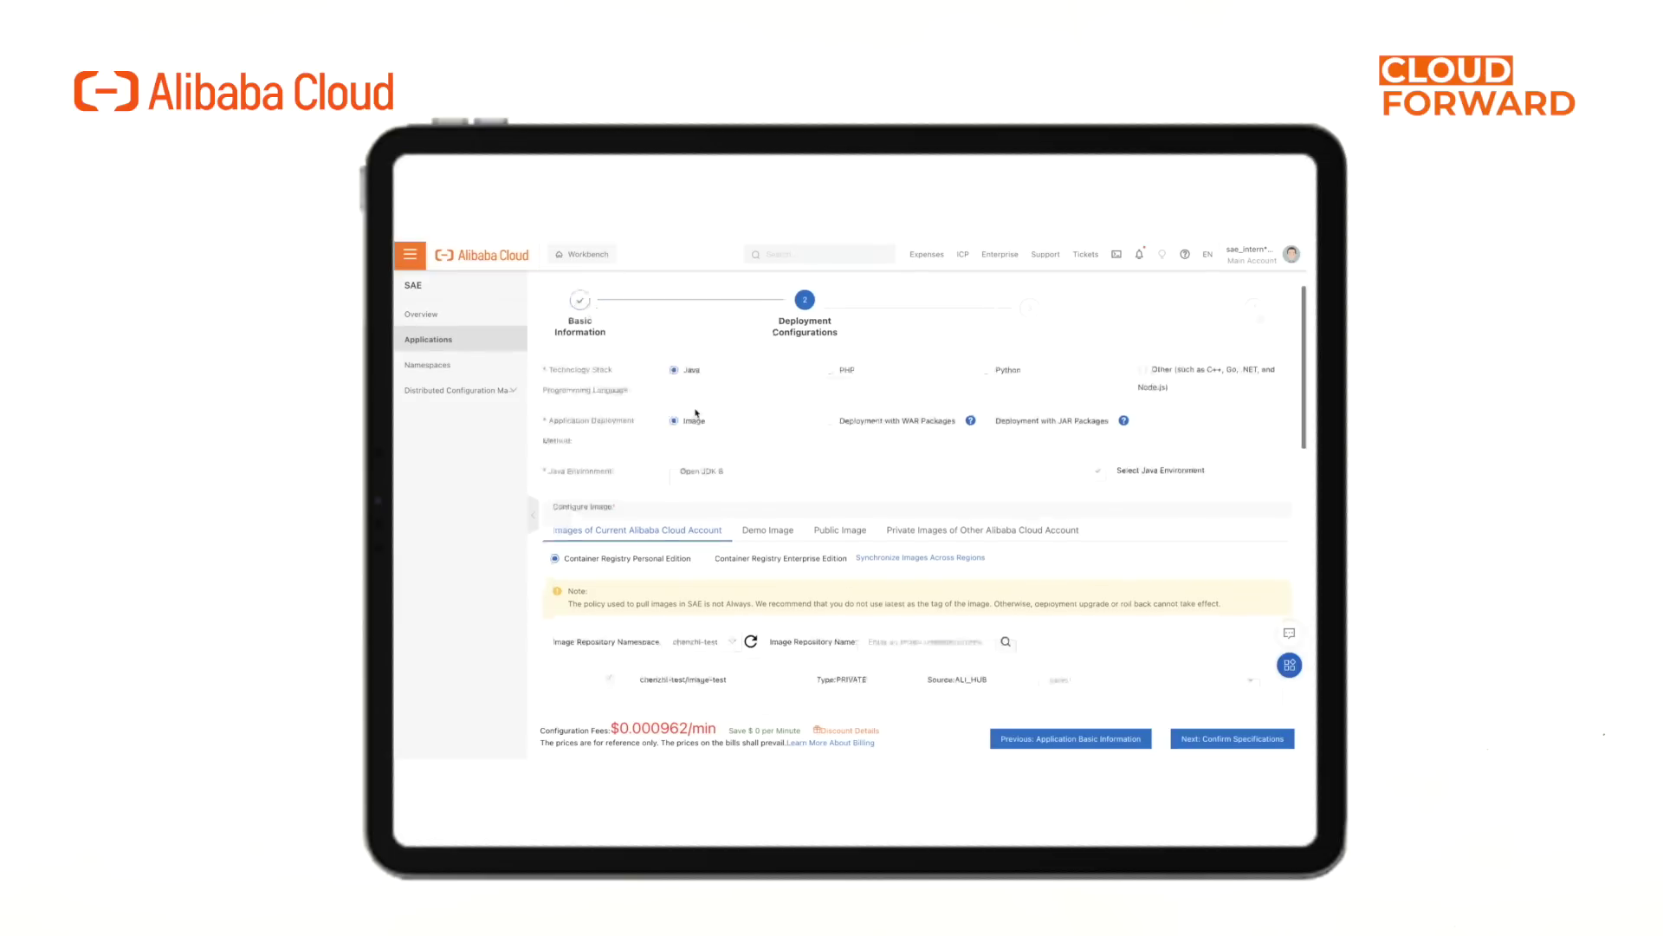
pyautogui.scroll(-1, 695, 387)
# Deploy from a JAR package on Open JDK 8 using hello-sae.jar and continue to confirm specifications
pyautogui.click(1008, 412)
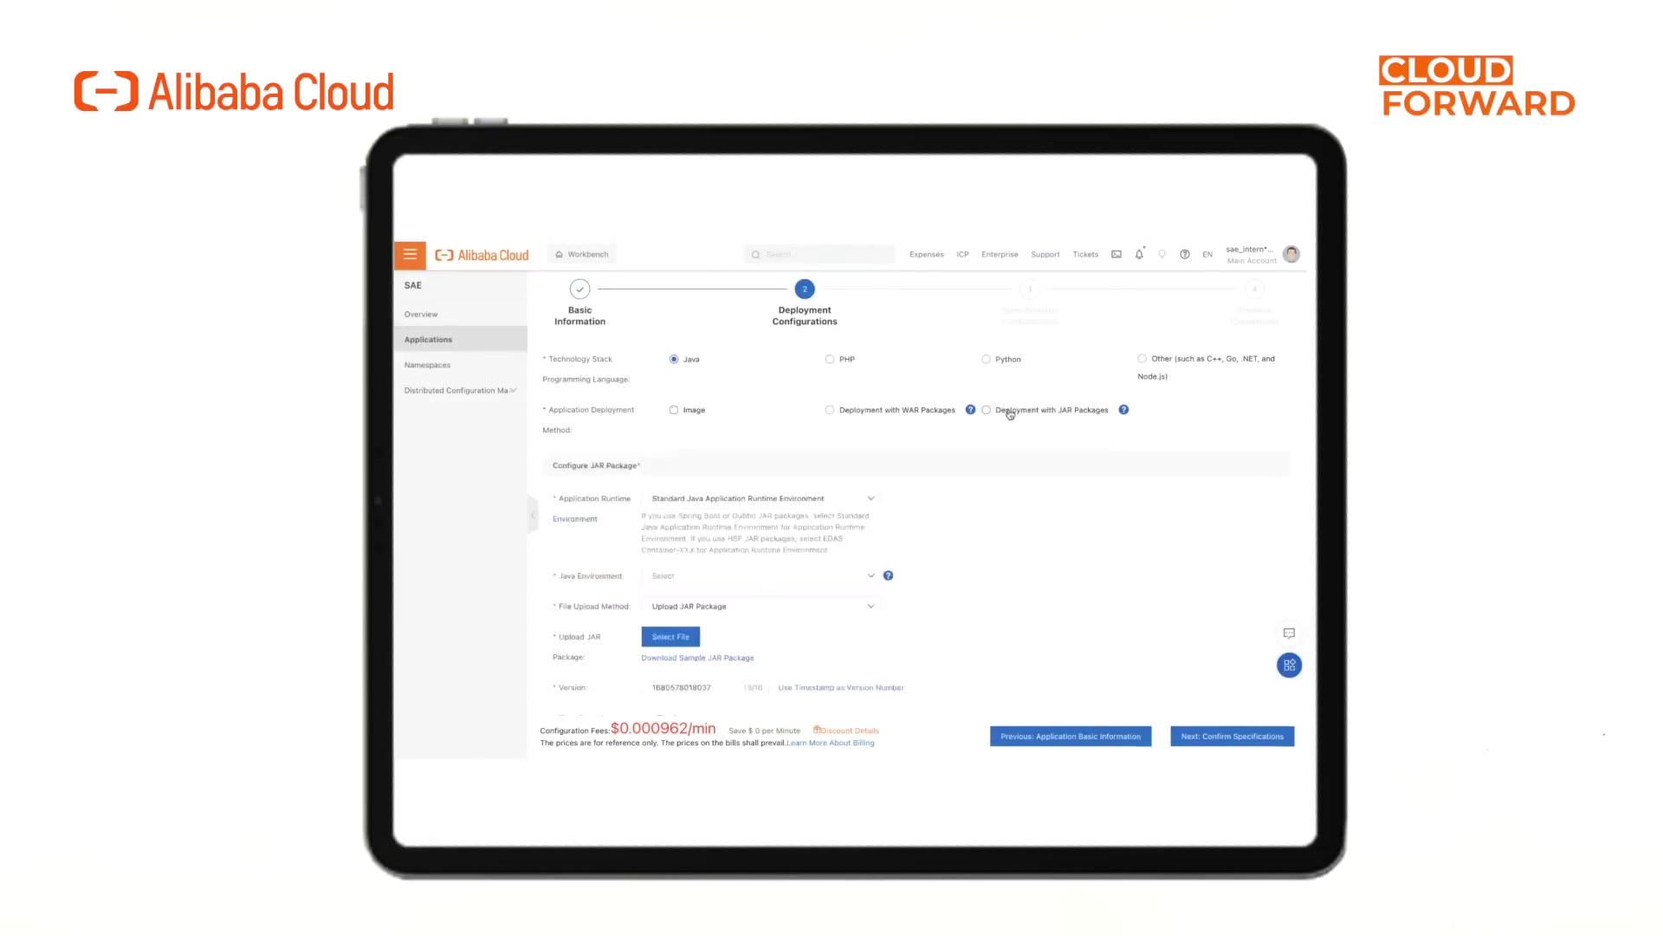
pyautogui.scroll(-2, 829, 449)
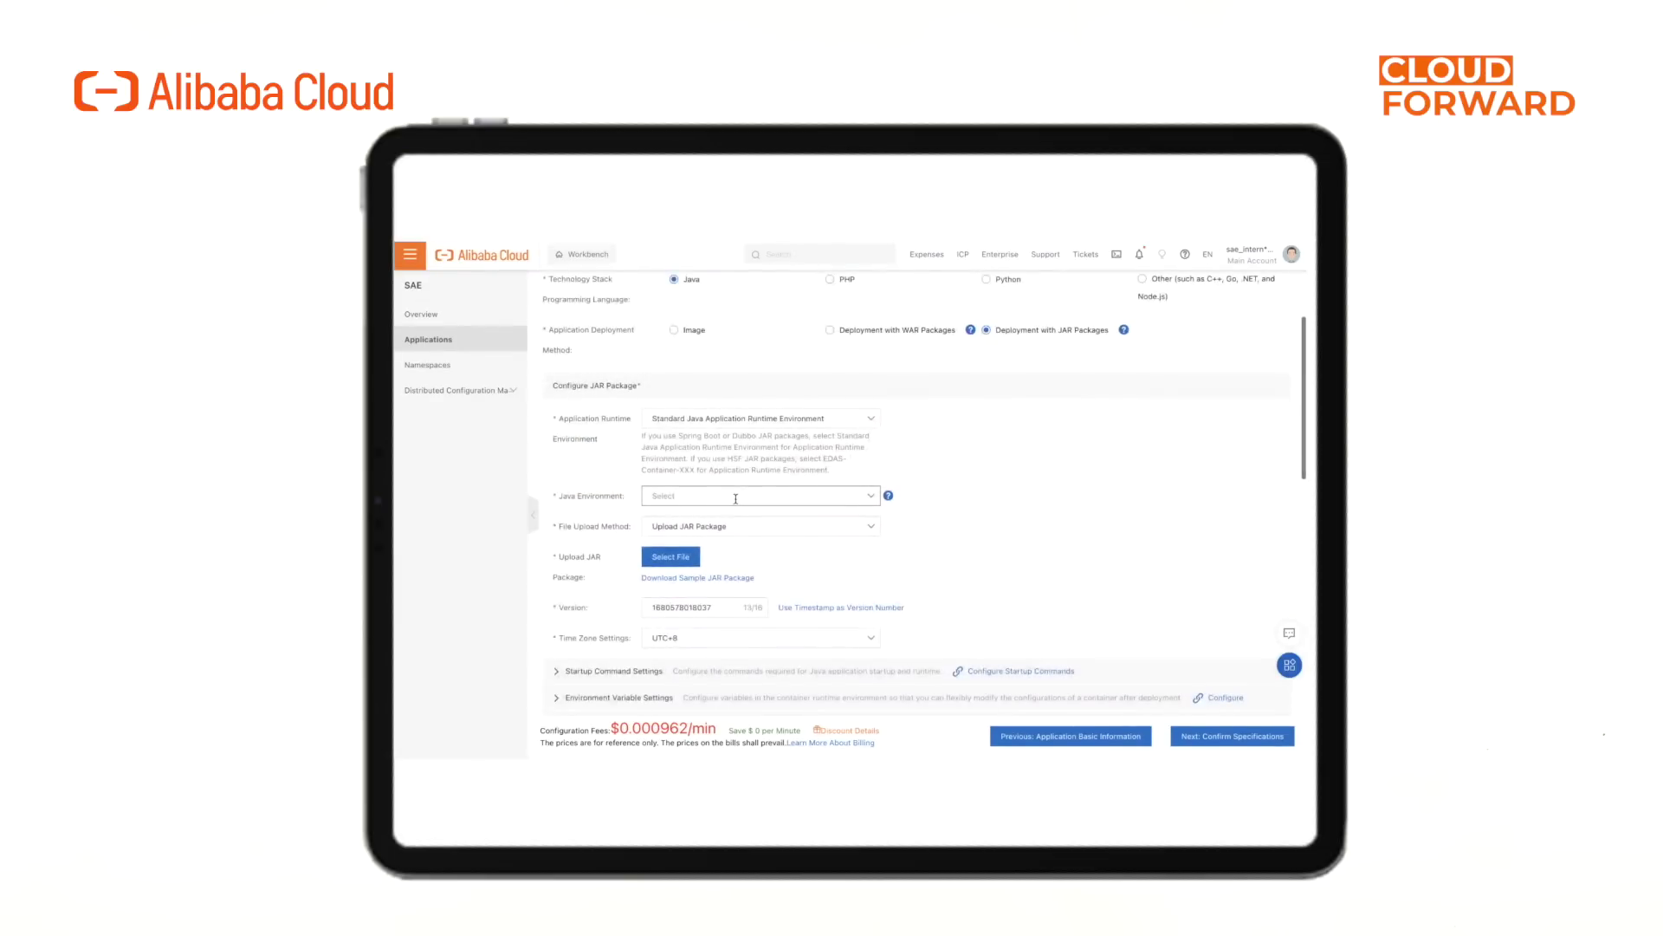
pyautogui.scroll(-1, 734, 498)
pyautogui.click(734, 486)
pyautogui.click(711, 507)
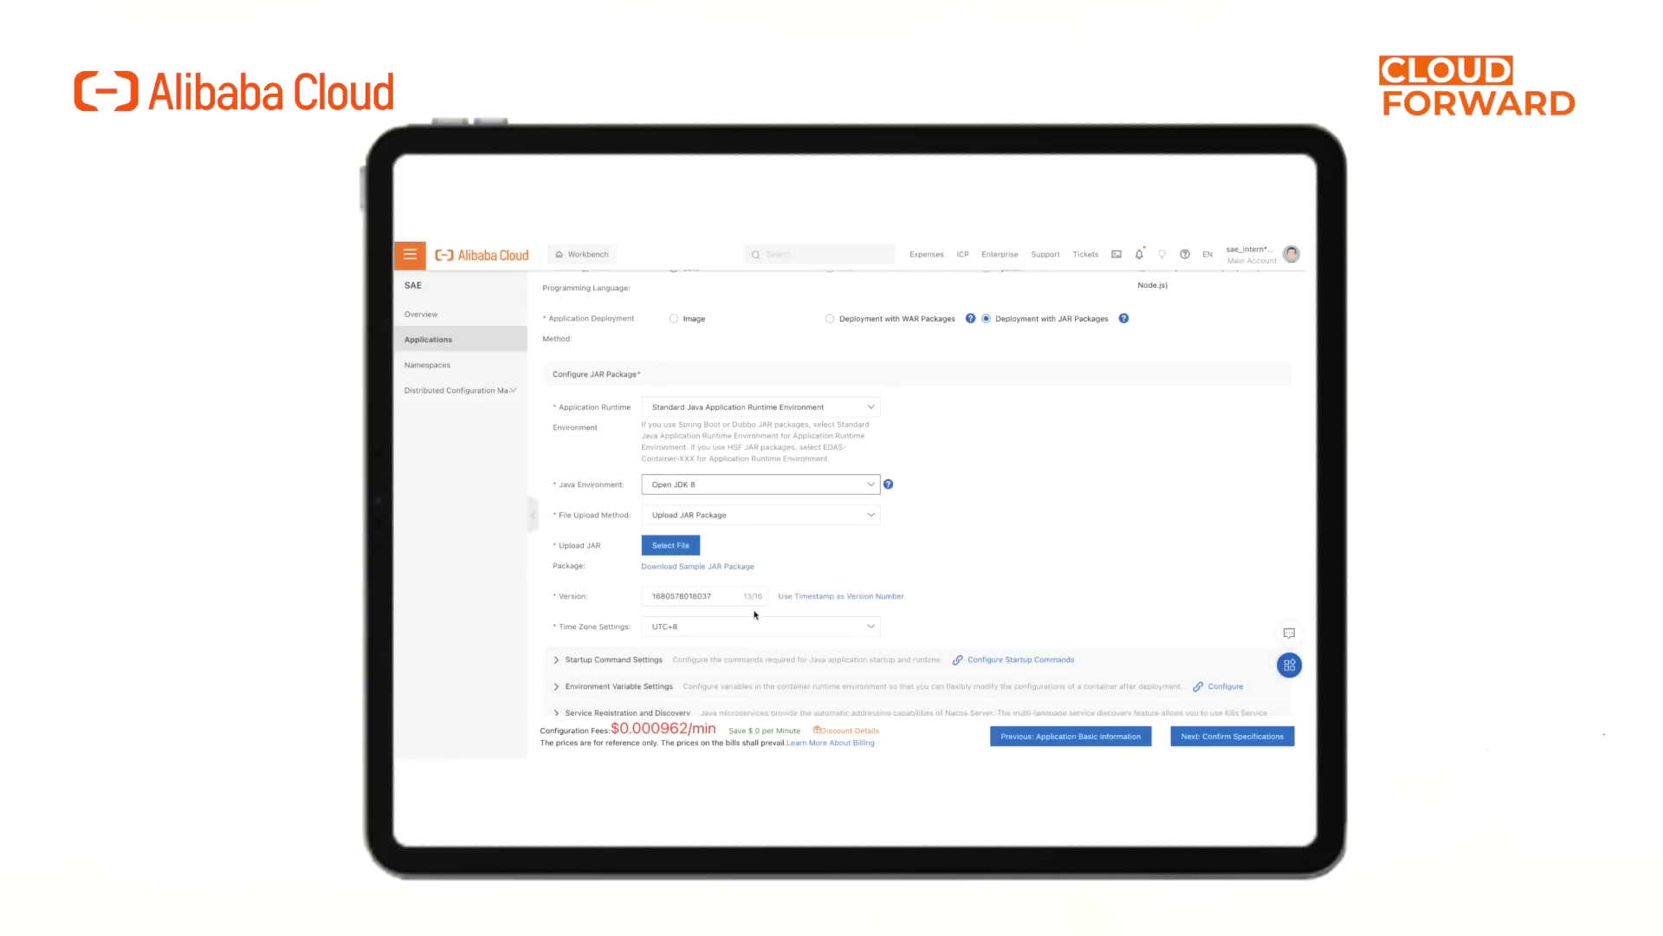
pyautogui.scroll(-1, 756, 613)
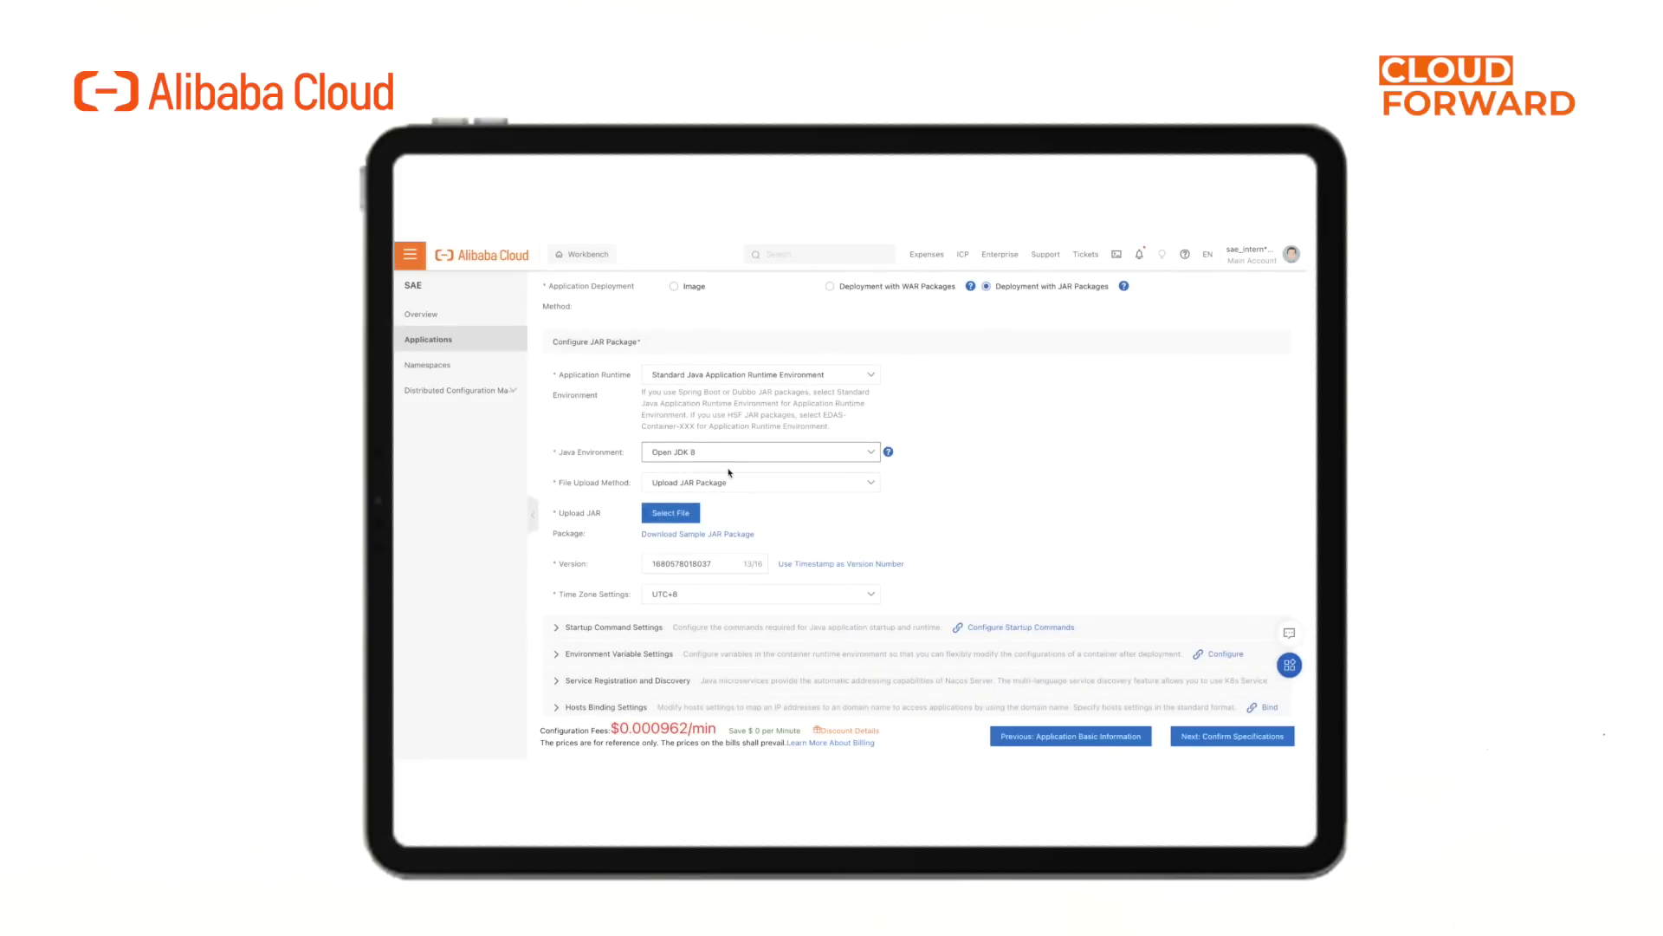
pyautogui.scroll(-1, 734, 505)
pyautogui.click(672, 491)
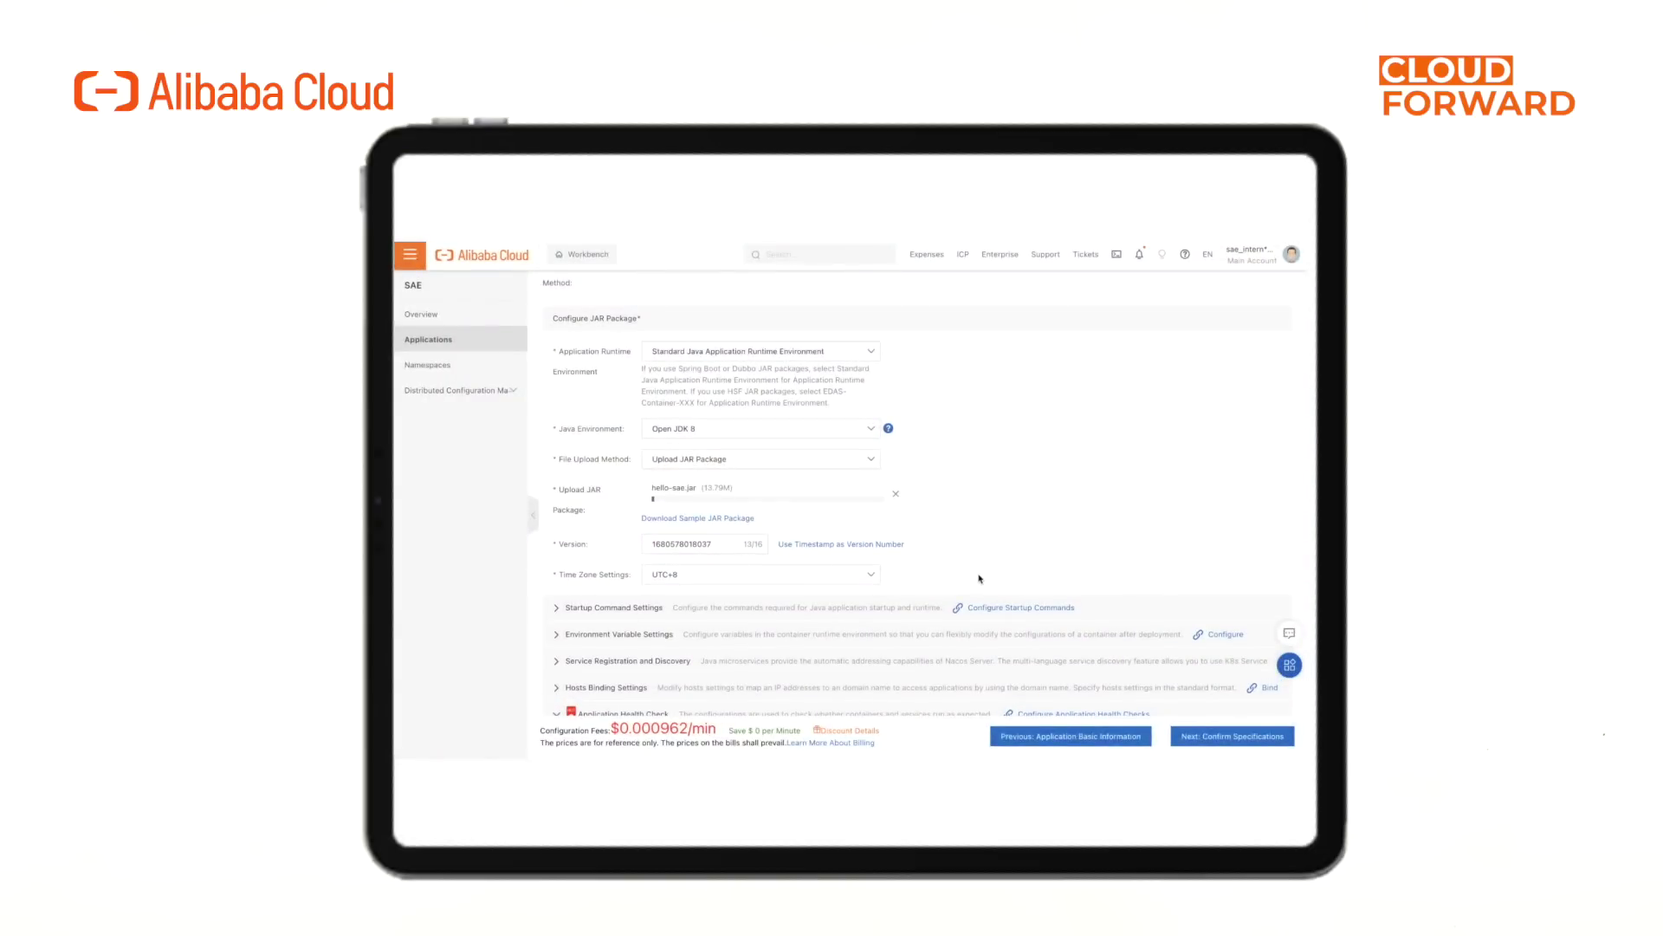
pyautogui.scroll(-3, 979, 577)
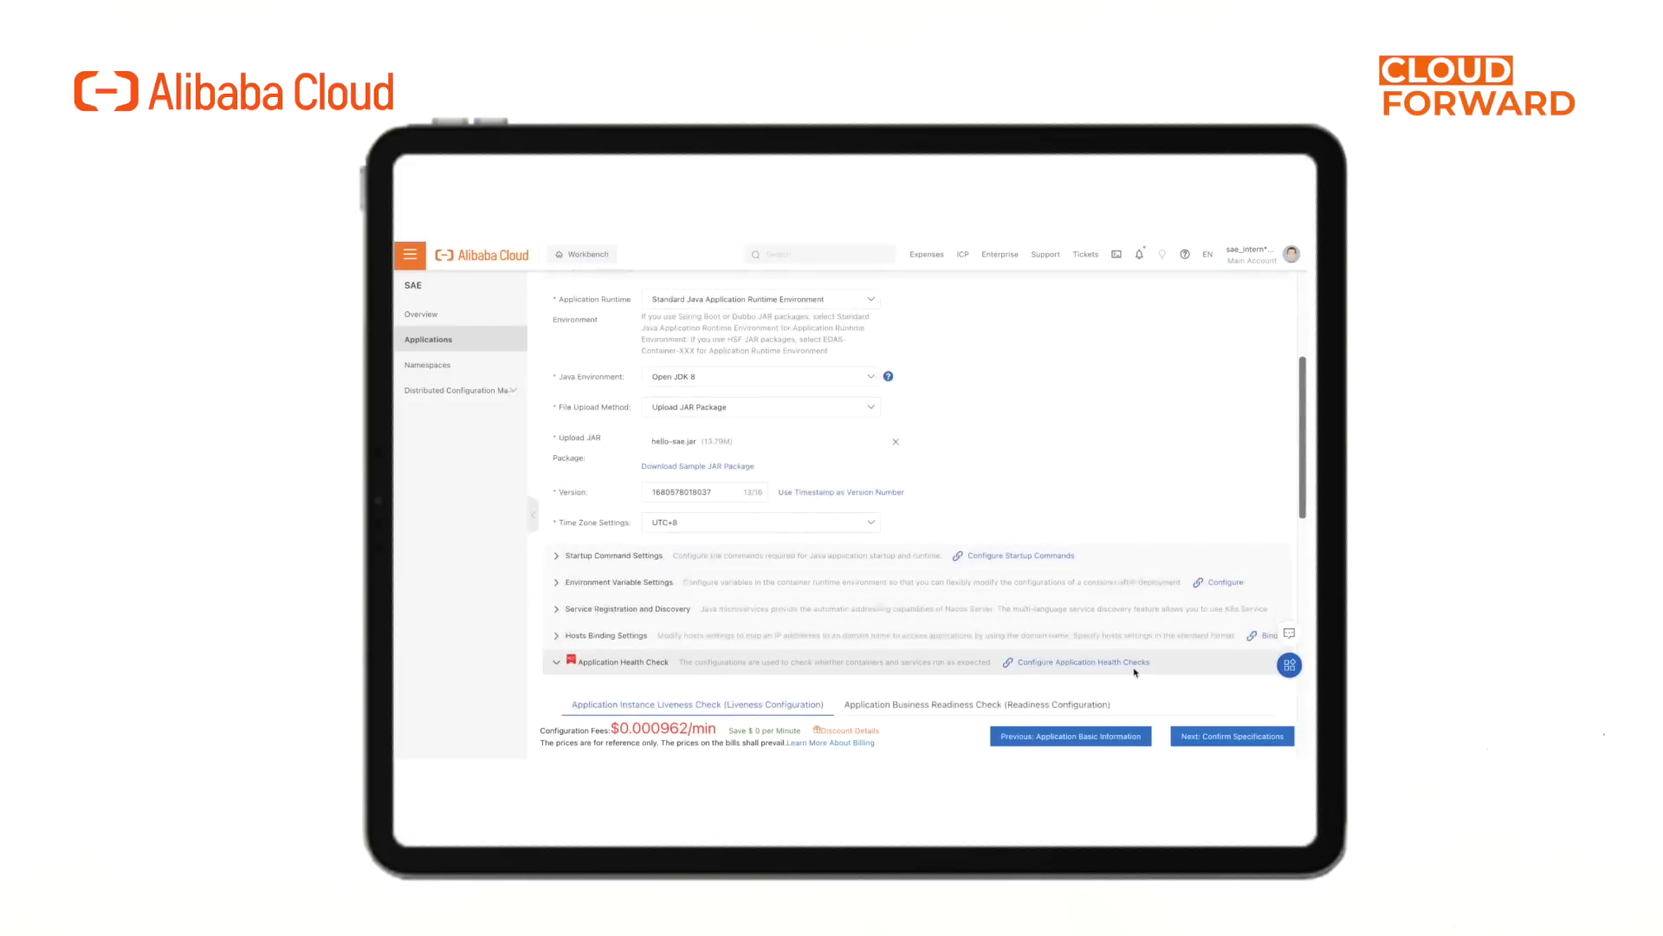
pyautogui.scroll(-8, 1040, 624)
pyautogui.scroll(-5, 1128, 667)
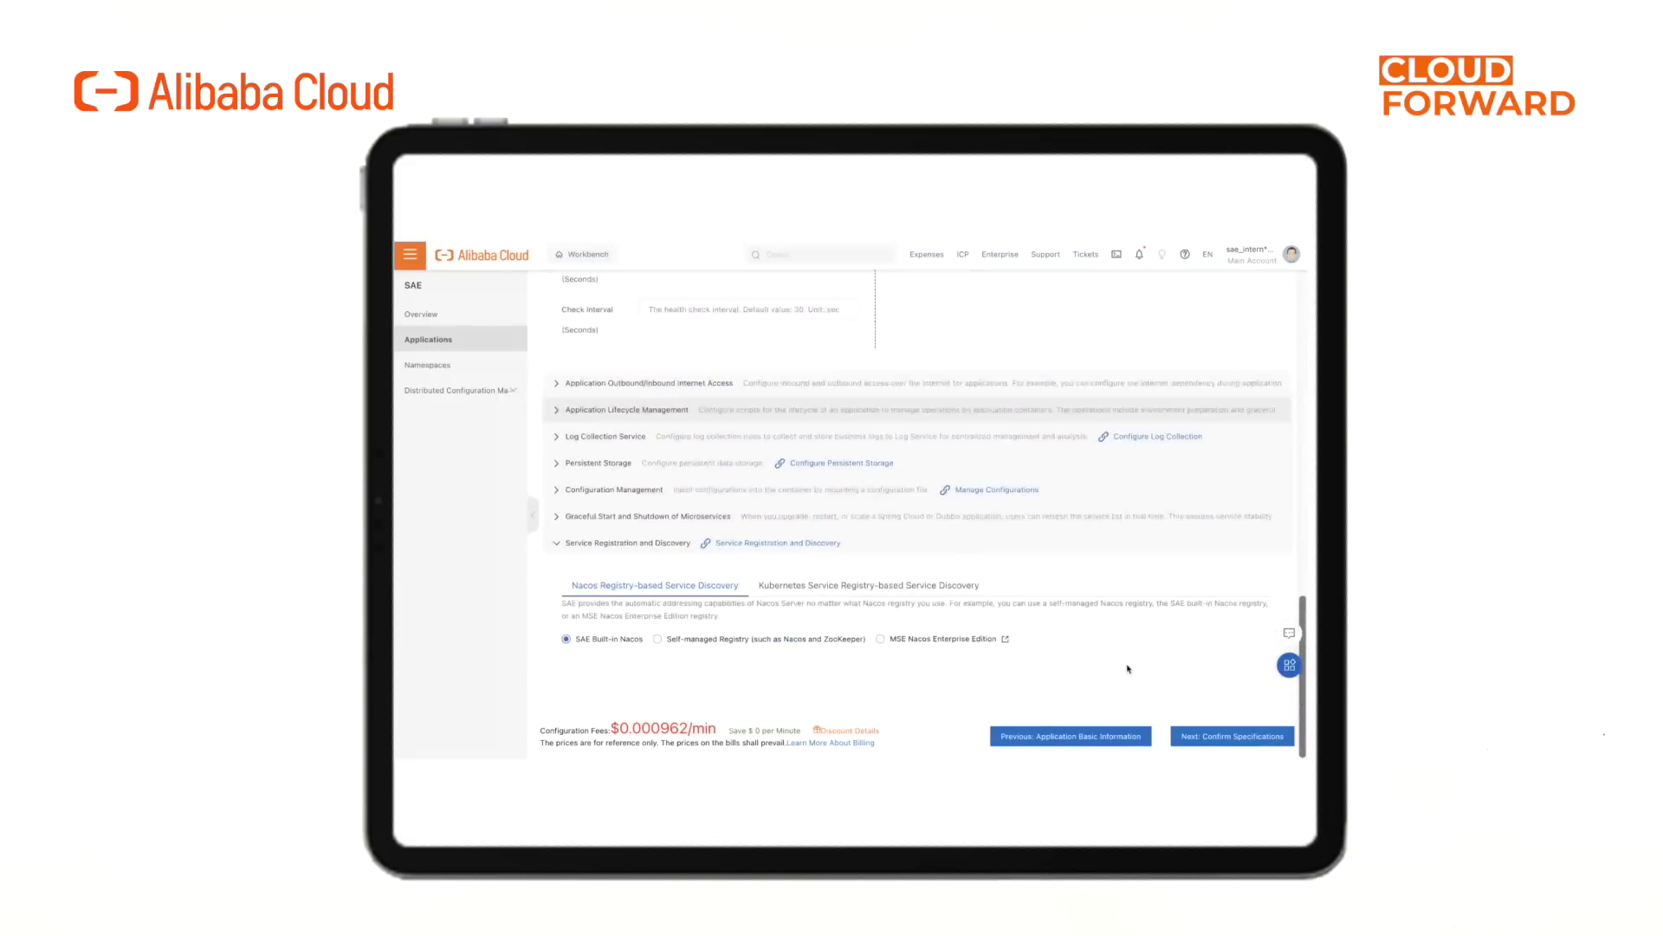
pyautogui.click(1219, 737)
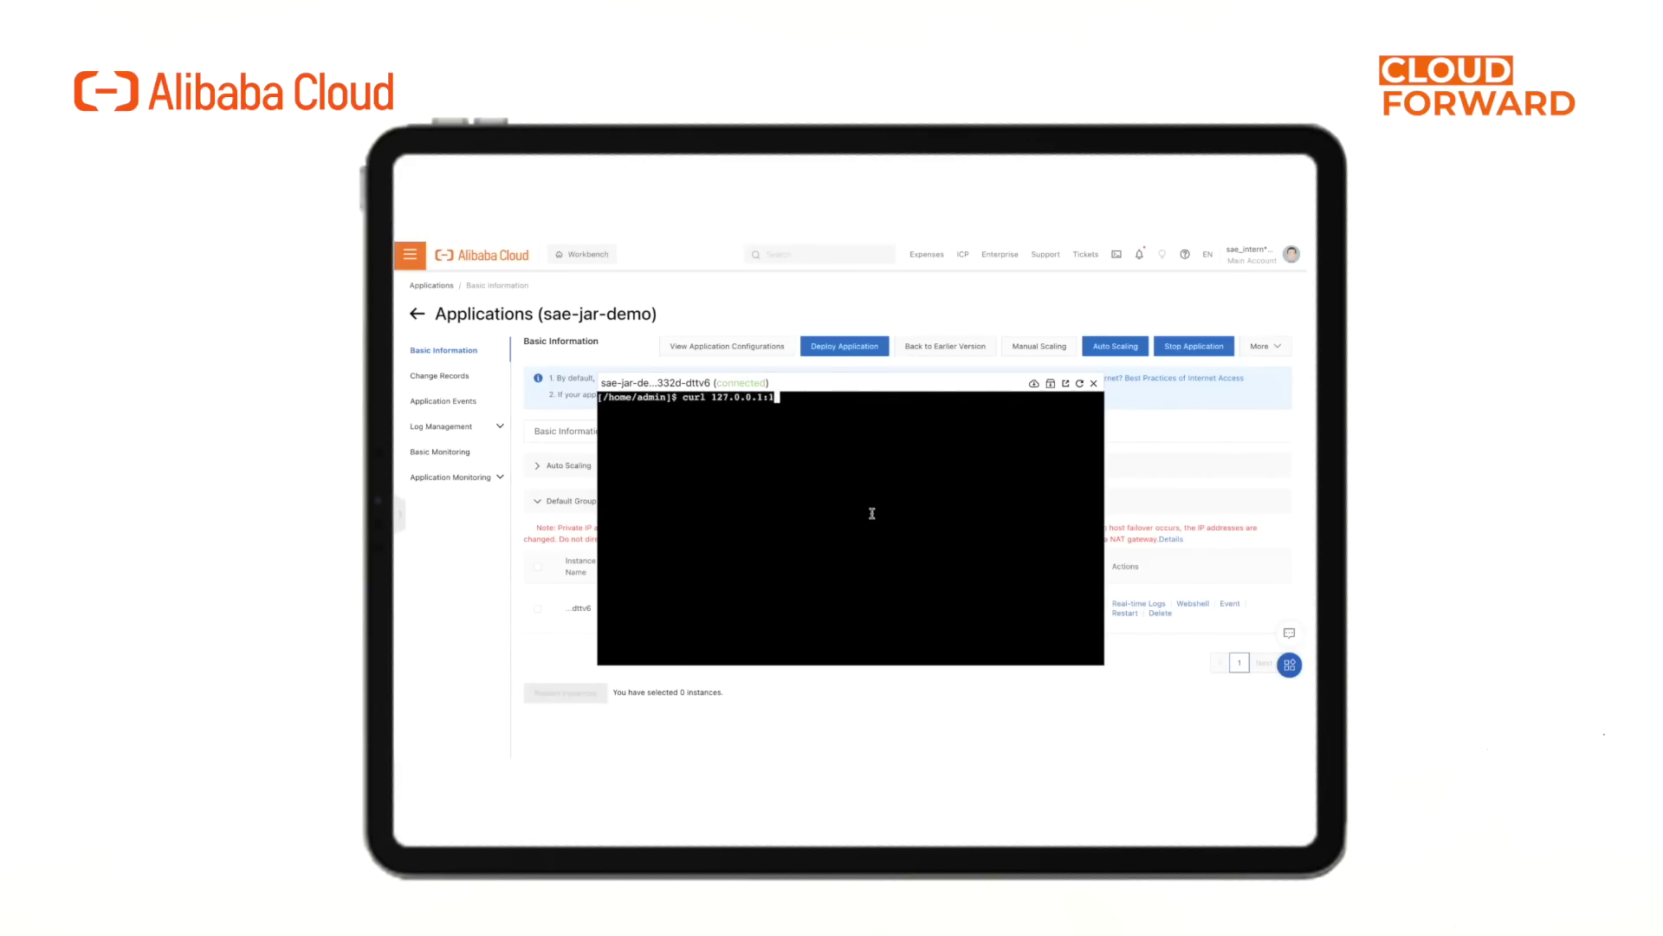
# Run the curl against 127.0.0.1:18091 to get the SAE demo HTML page
pyautogui.press('Return')
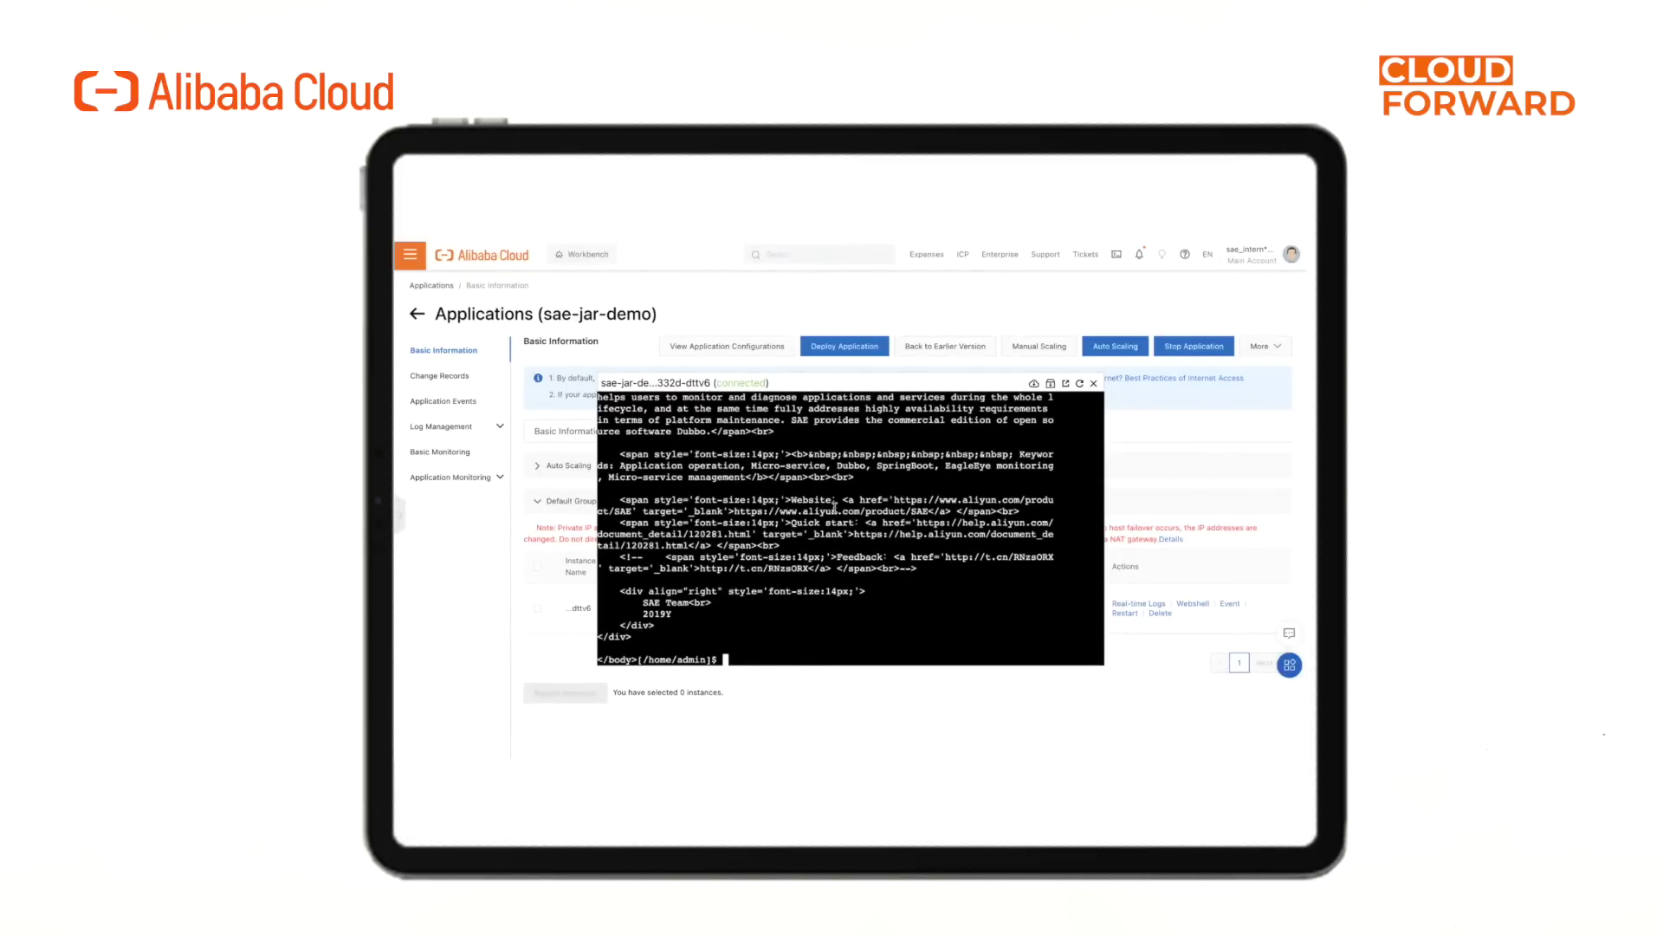
pyautogui.scroll(3, 834, 502)
pyautogui.scroll(3, 835, 503)
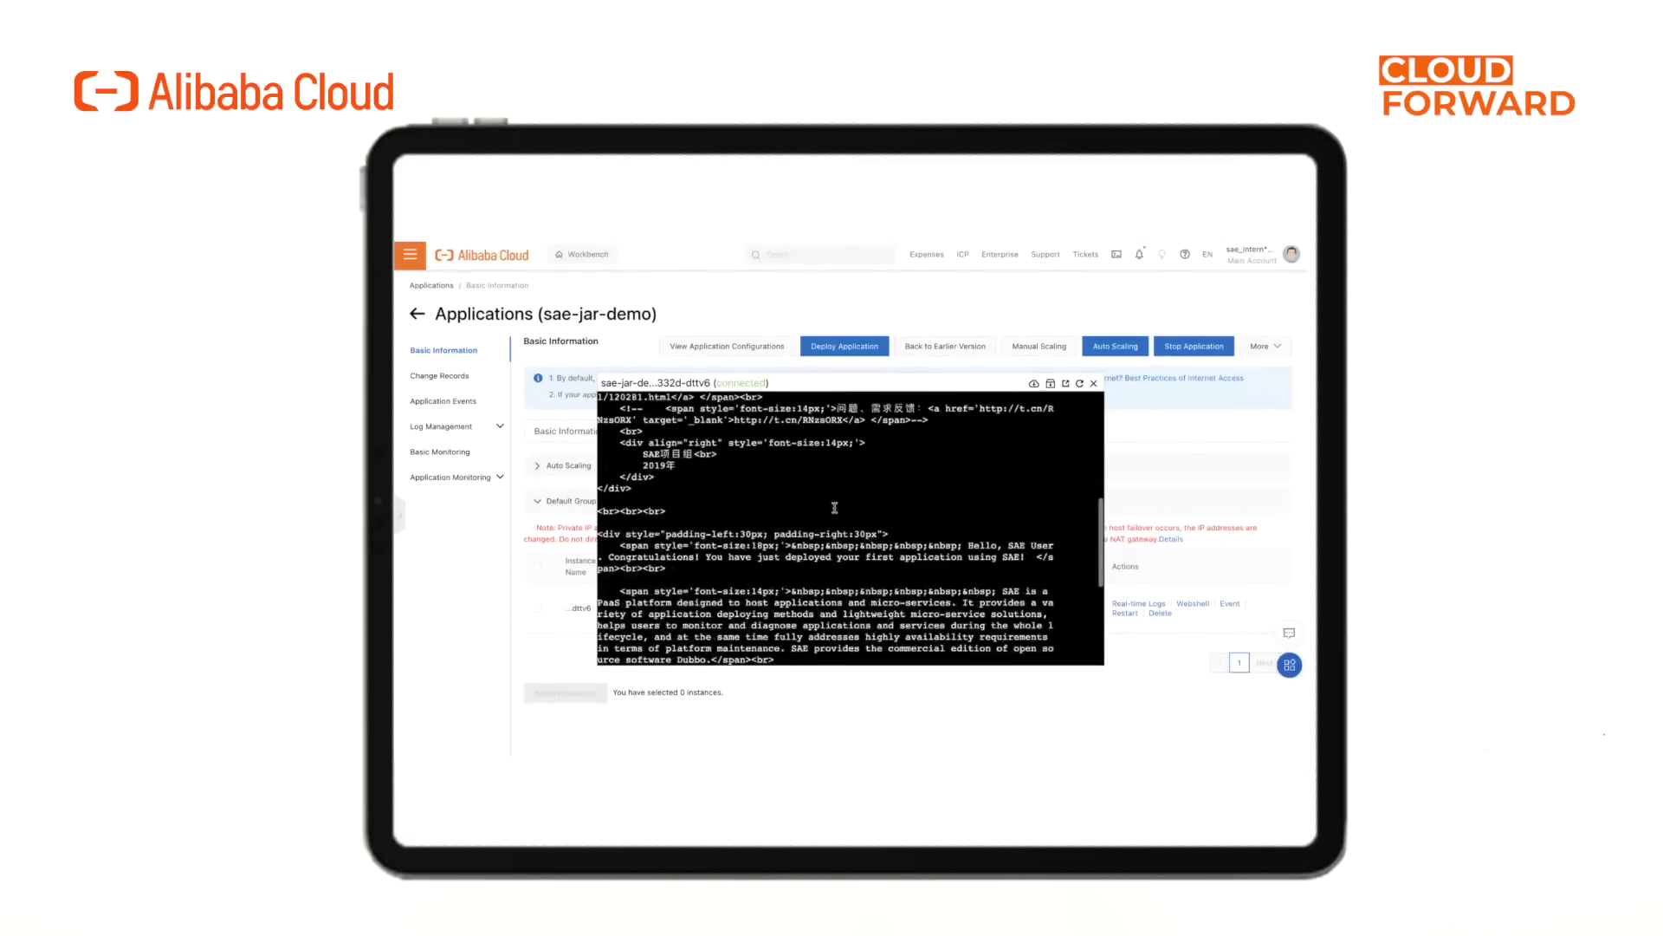
pyautogui.scroll(3, 834, 501)
pyautogui.scroll(3, 834, 508)
pyautogui.scroll(3, 834, 506)
pyautogui.scroll(3, 835, 506)
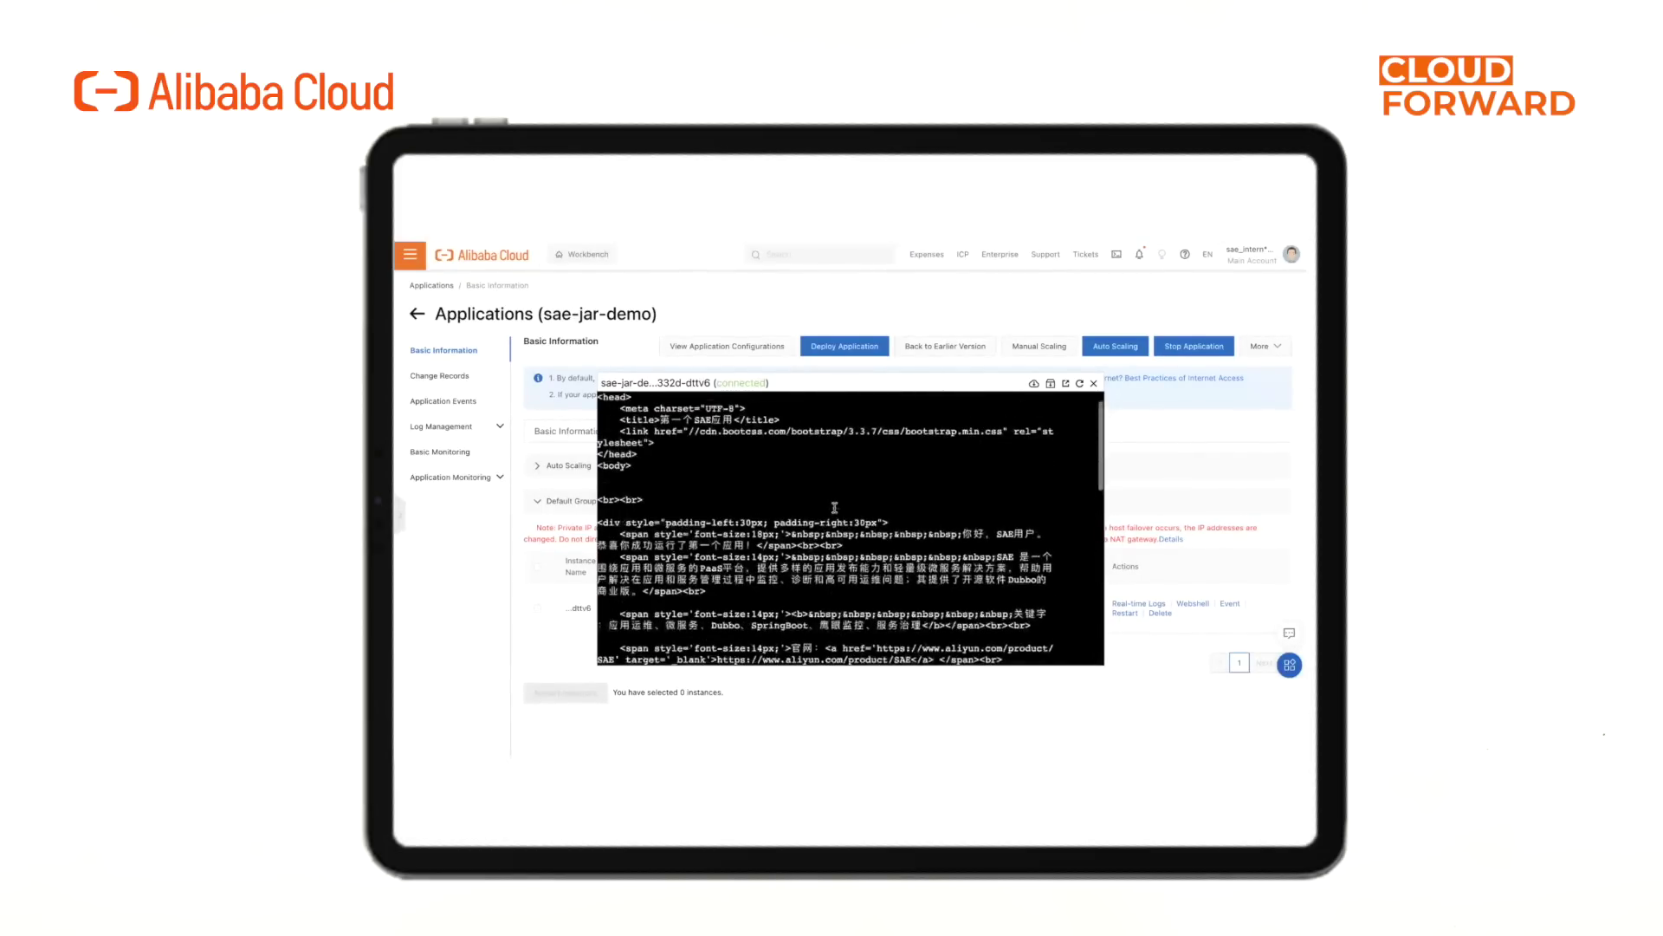
pyautogui.scroll(2, 834, 507)
pyautogui.scroll(-10, 835, 507)
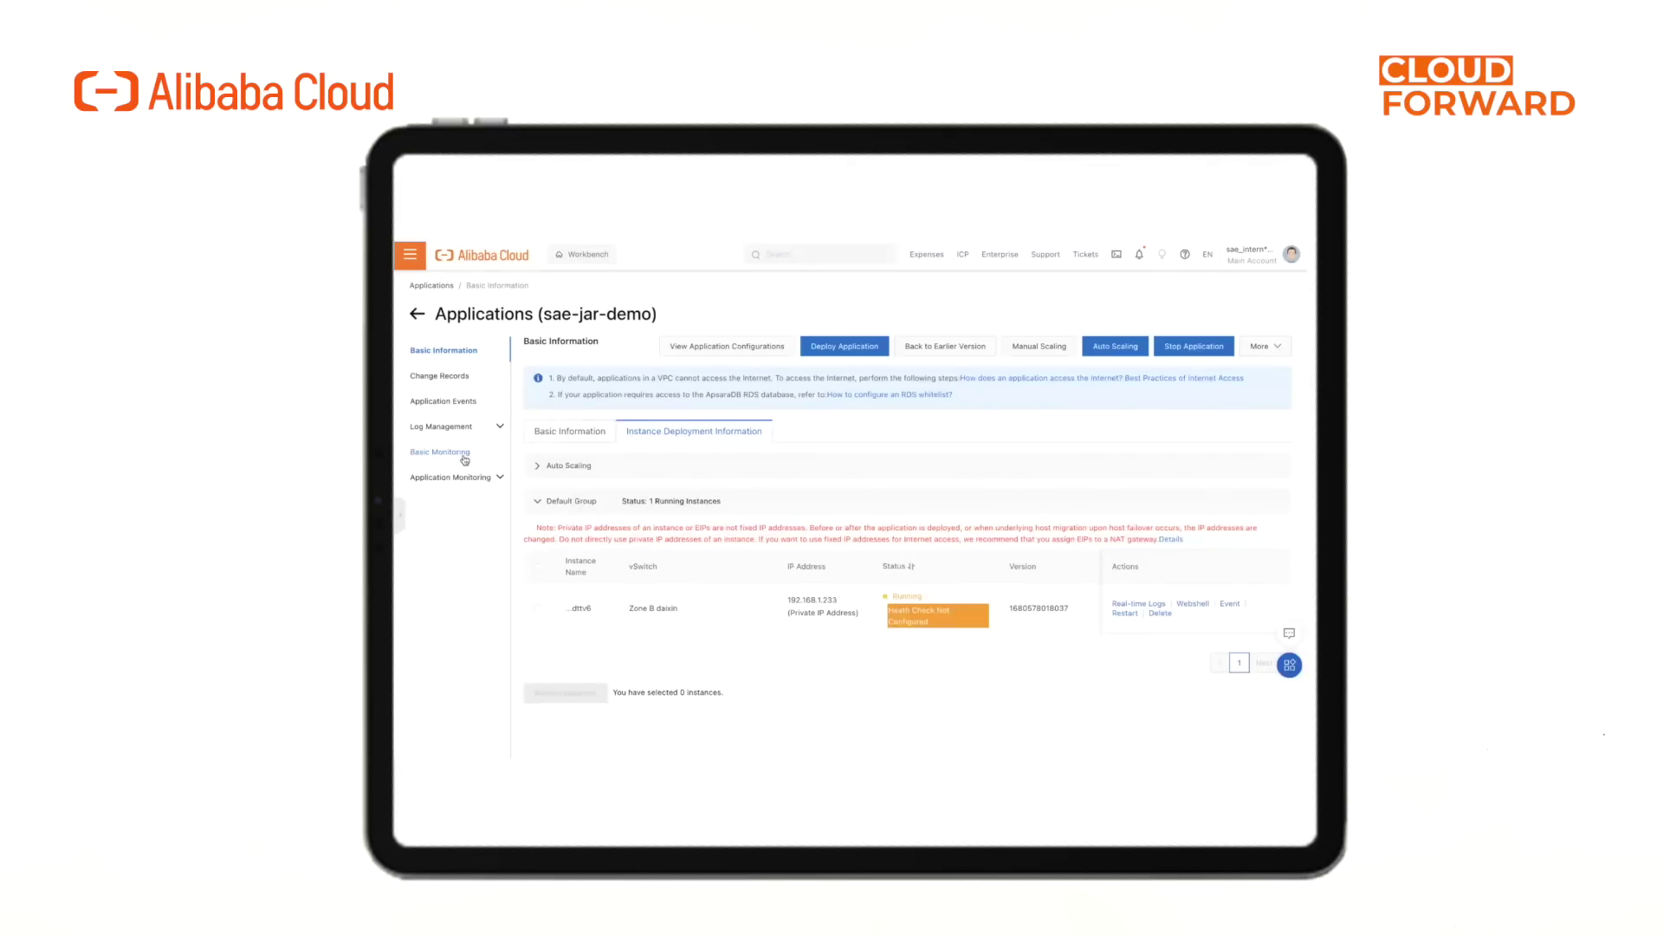
# Review sae-jar-demo's Basic Monitoring and Application Overview metrics
pyautogui.click(441, 451)
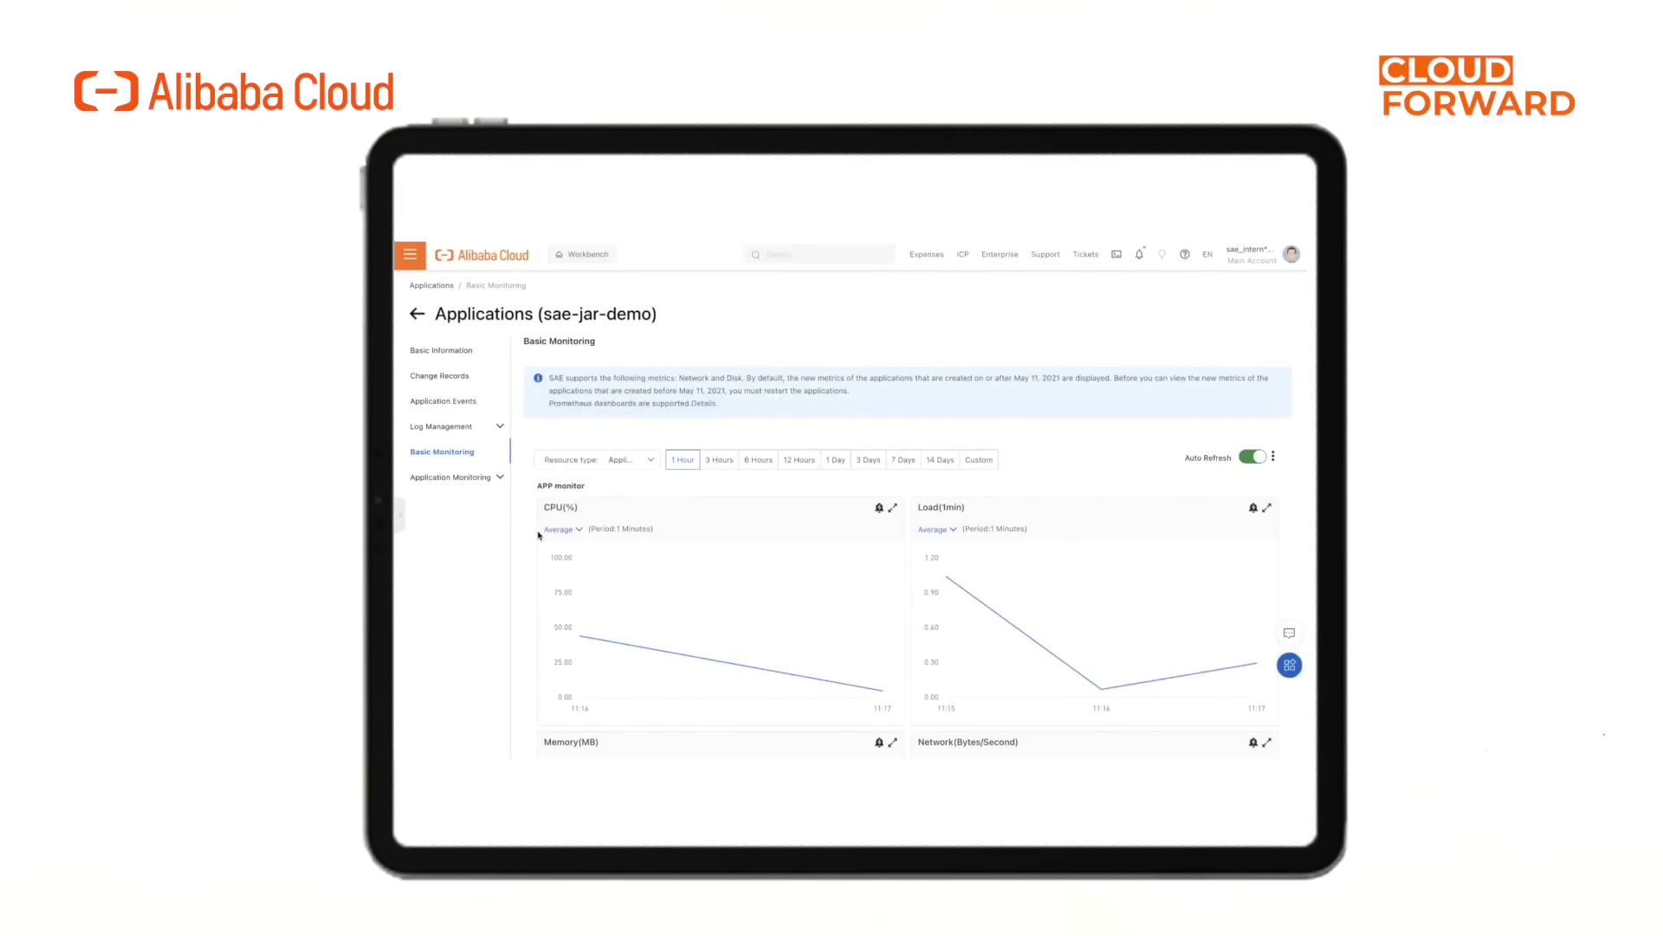
pyautogui.scroll(-1, 539, 535)
pyautogui.scroll(-2, 534, 546)
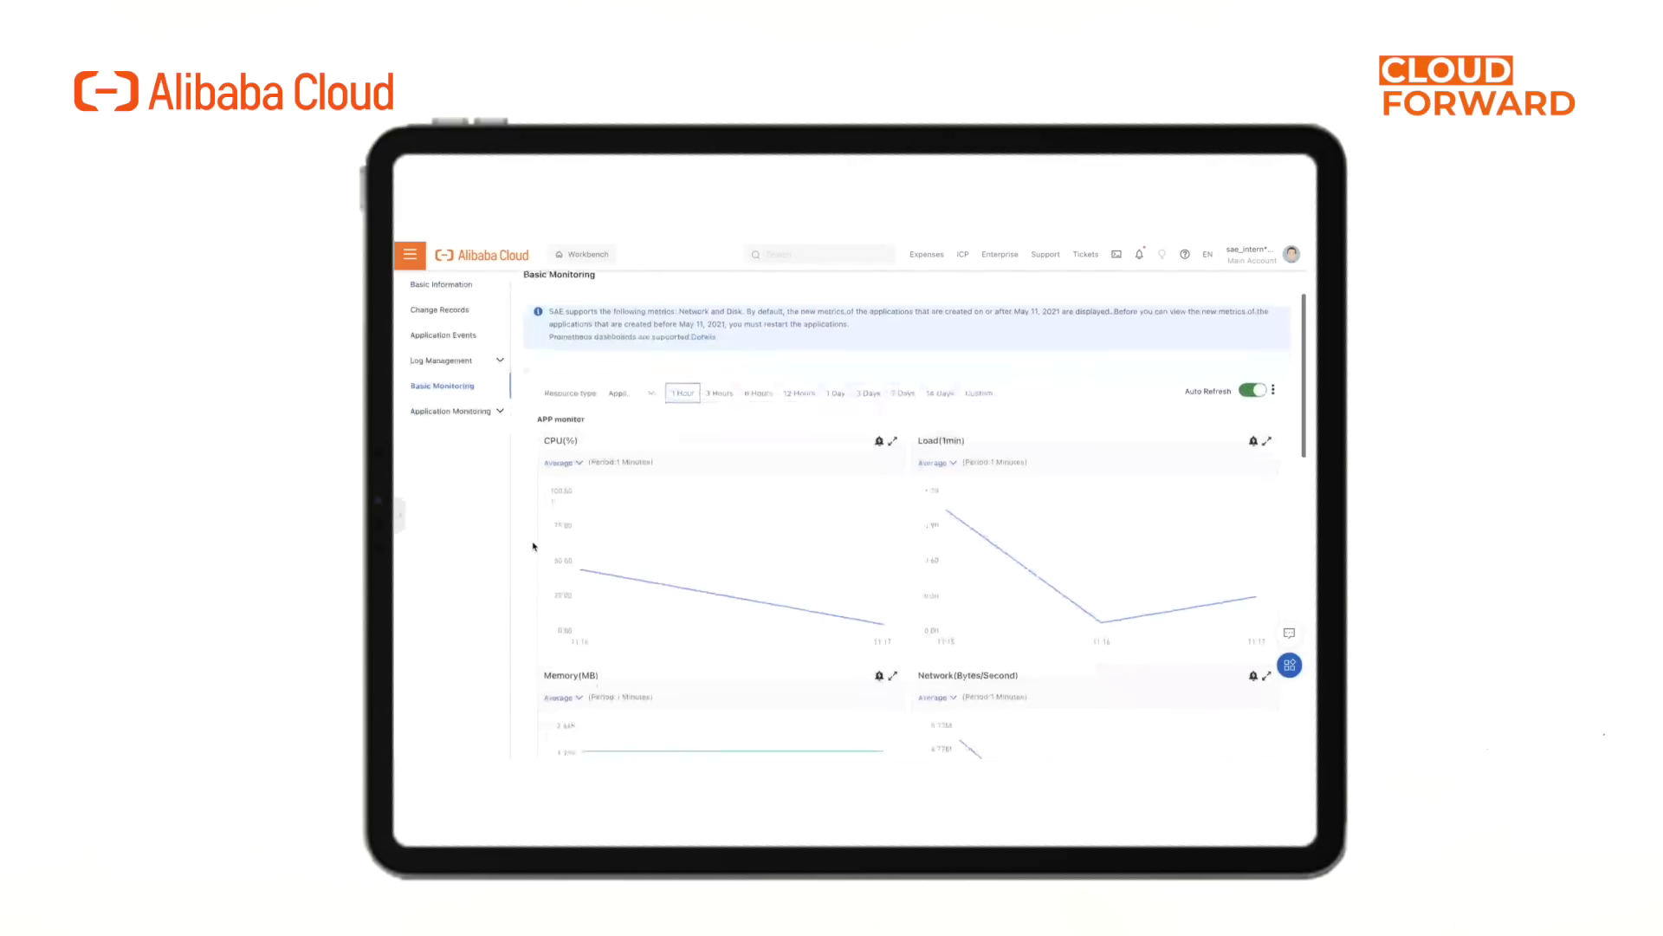
pyautogui.scroll(-2, 533, 547)
pyautogui.scroll(-1, 534, 546)
pyautogui.scroll(-2, 546, 584)
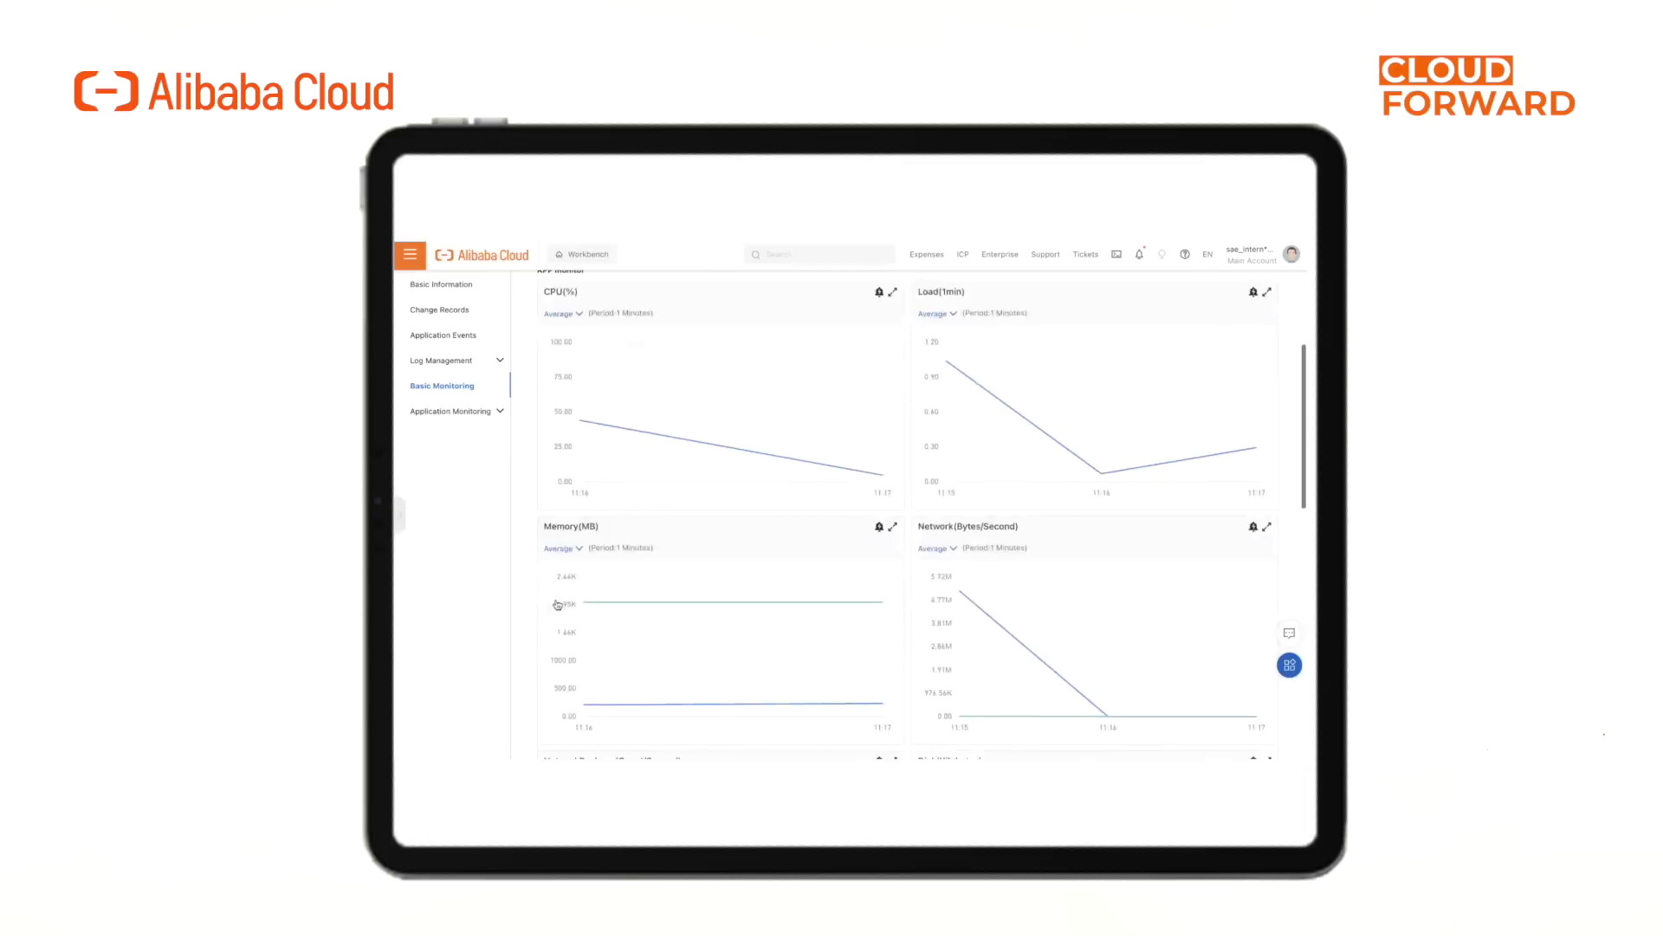
pyautogui.scroll(-2, 558, 604)
pyautogui.scroll(1, 557, 605)
pyautogui.click(451, 412)
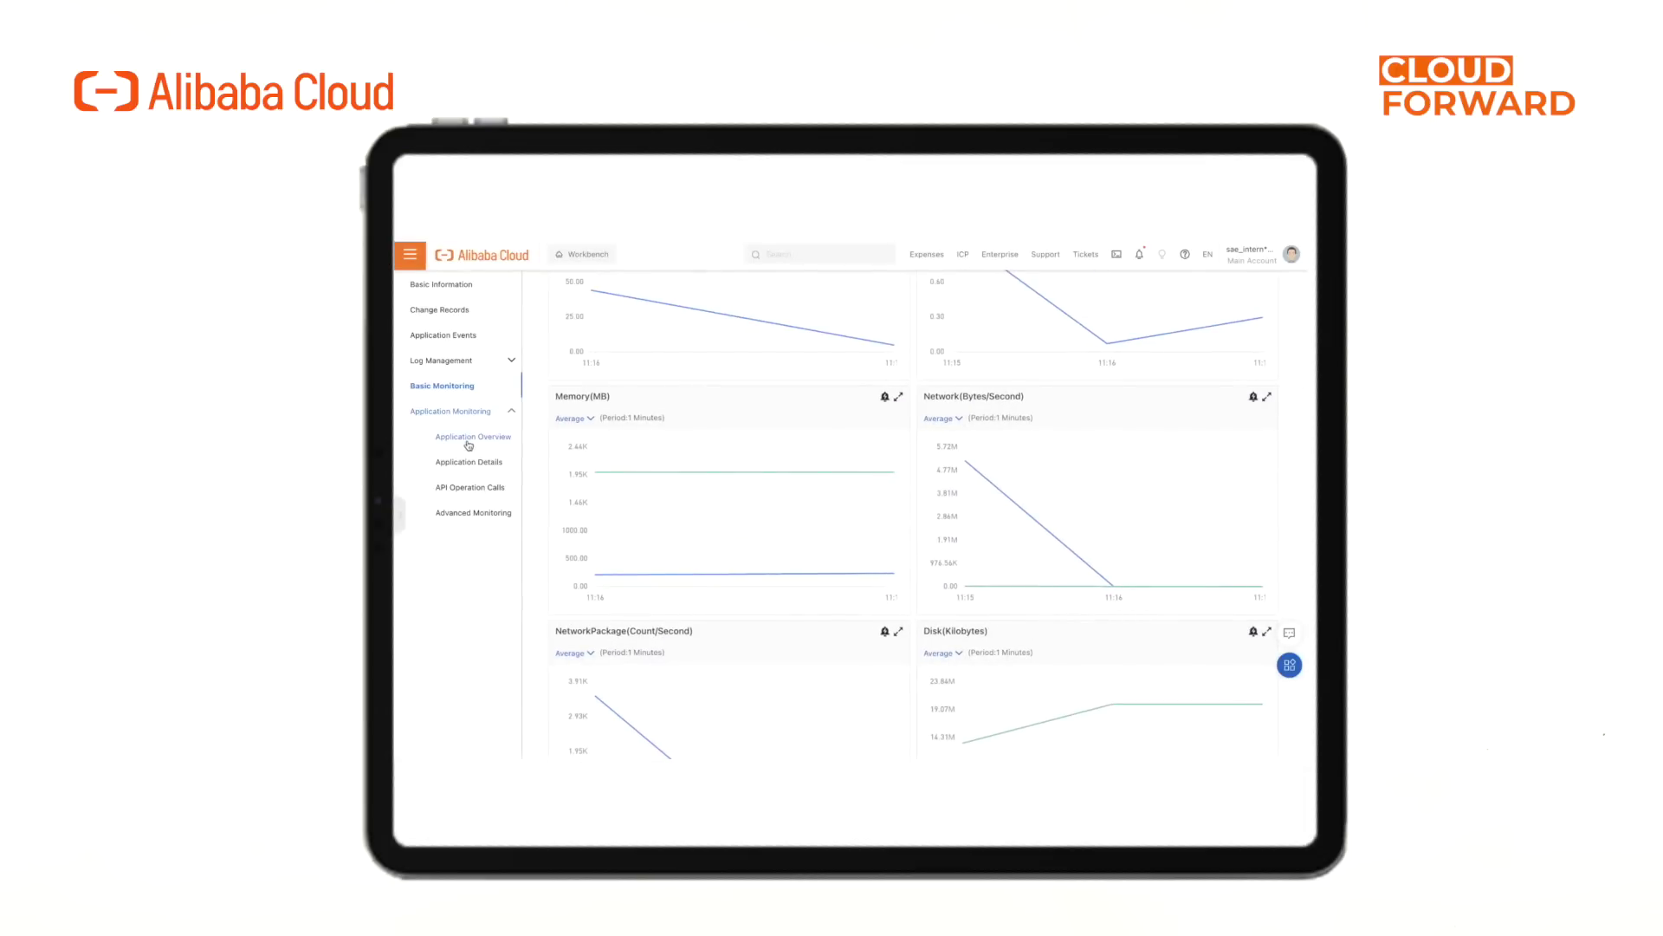
pyautogui.click(472, 437)
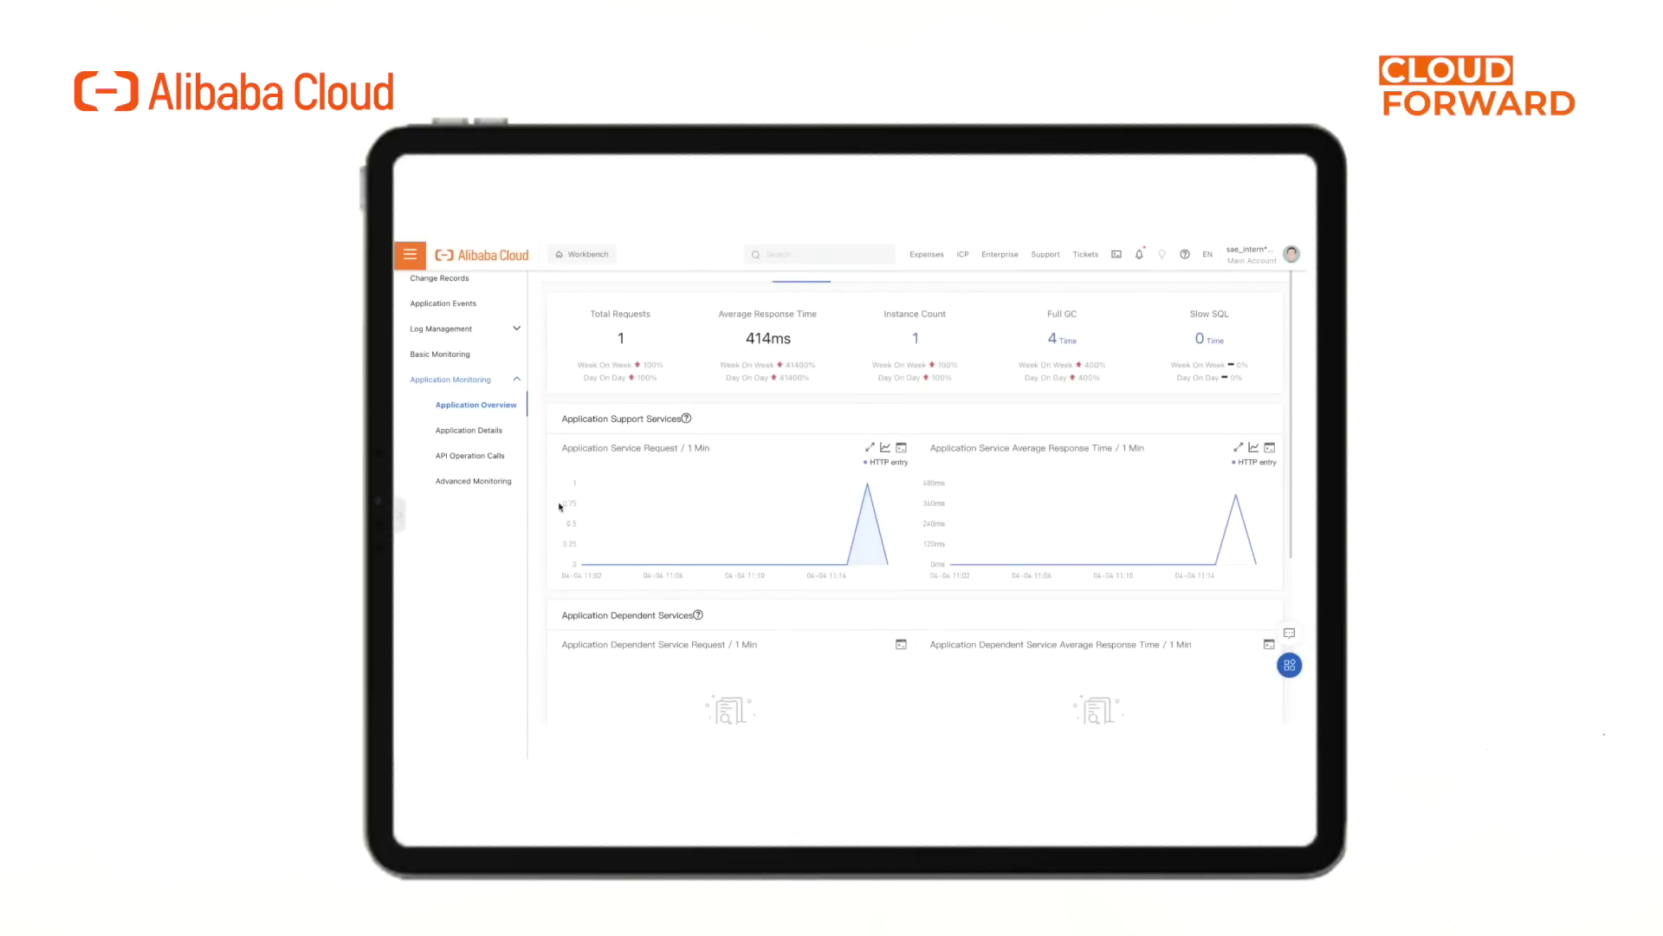
pyautogui.scroll(-2, 562, 521)
pyautogui.scroll(-3, 563, 520)
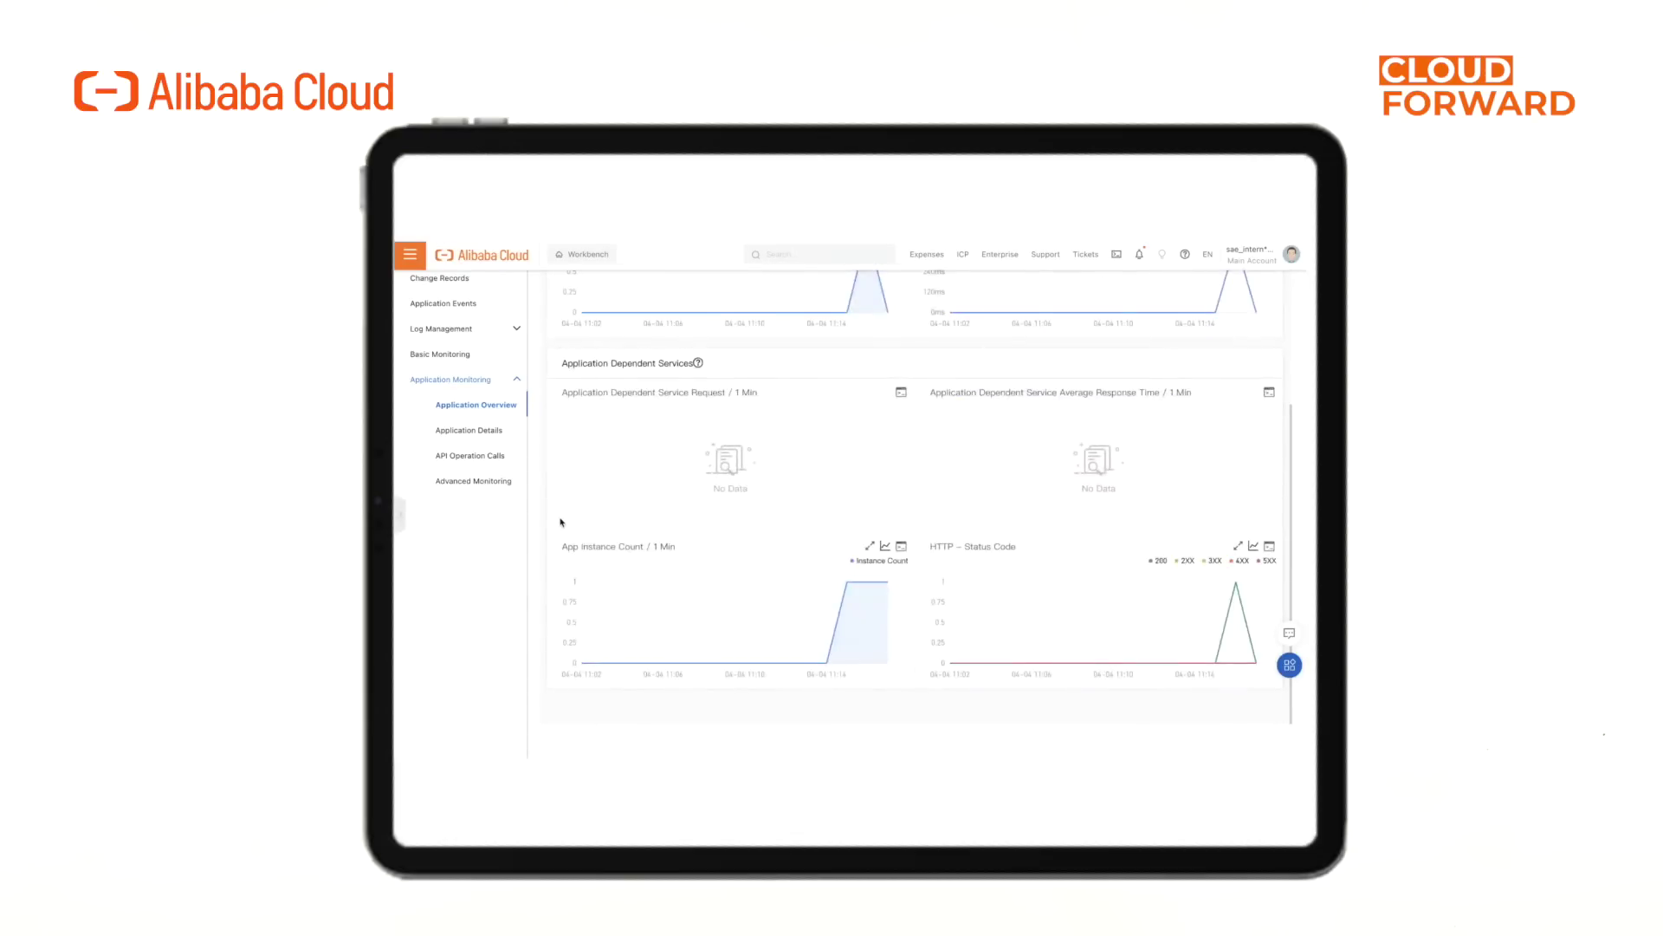
pyautogui.scroll(5, 561, 520)
# Review Application Details with JVM metrics and API Operation Calls
pyautogui.click(471, 527)
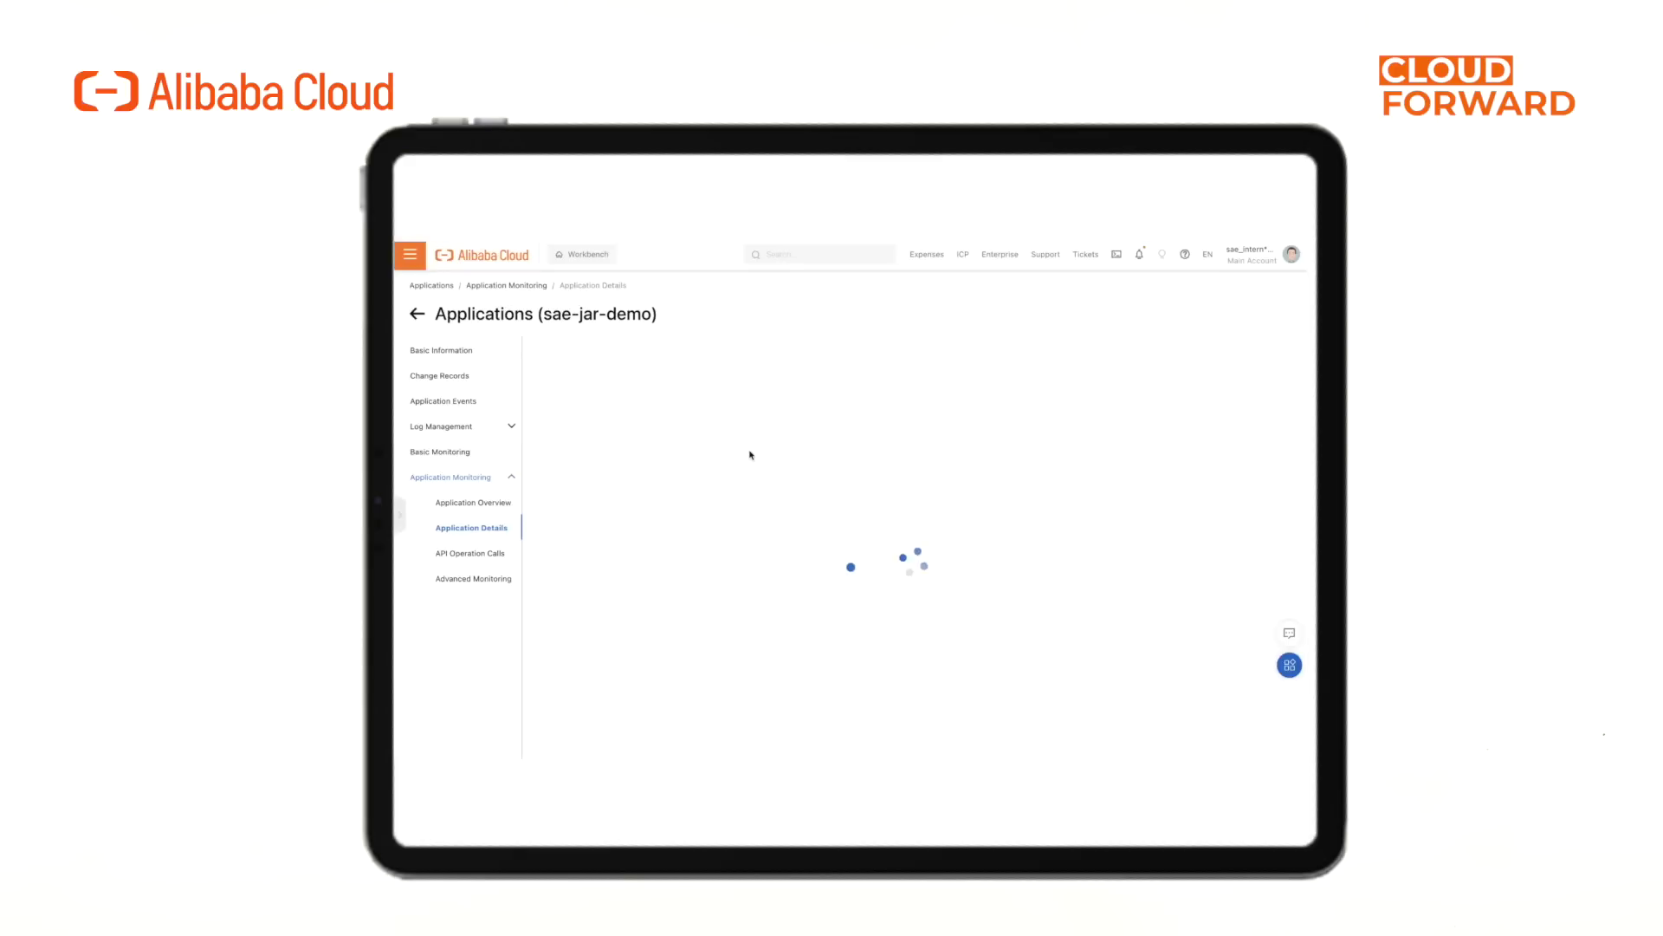
pyautogui.click(881, 405)
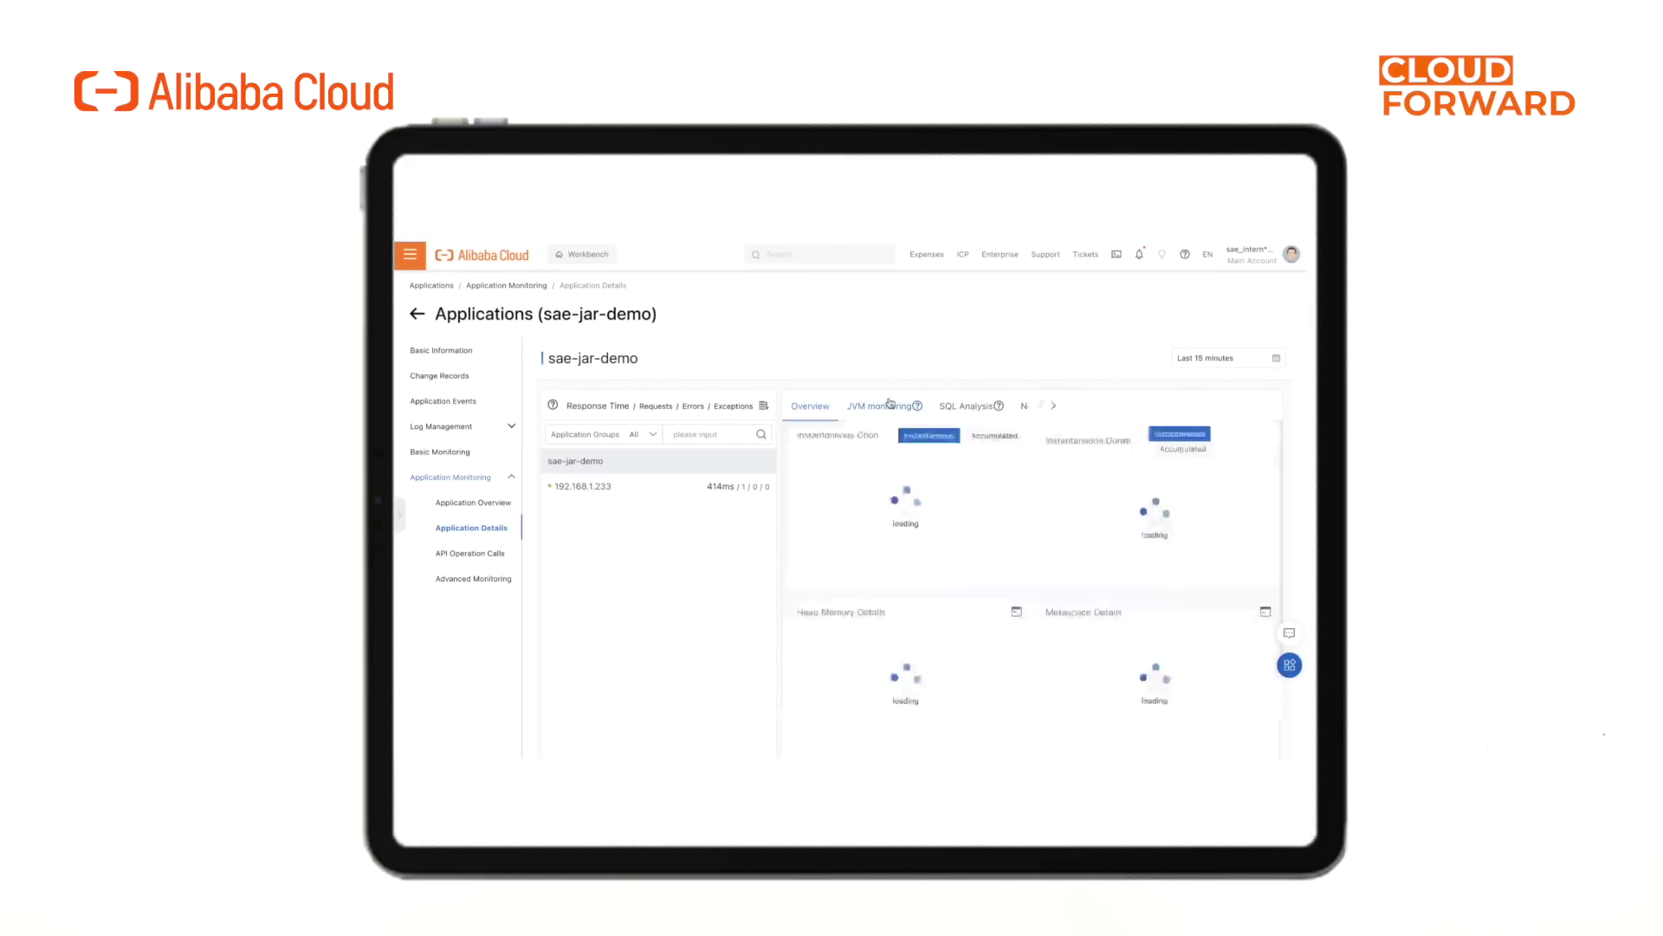
pyautogui.scroll(-2, 860, 557)
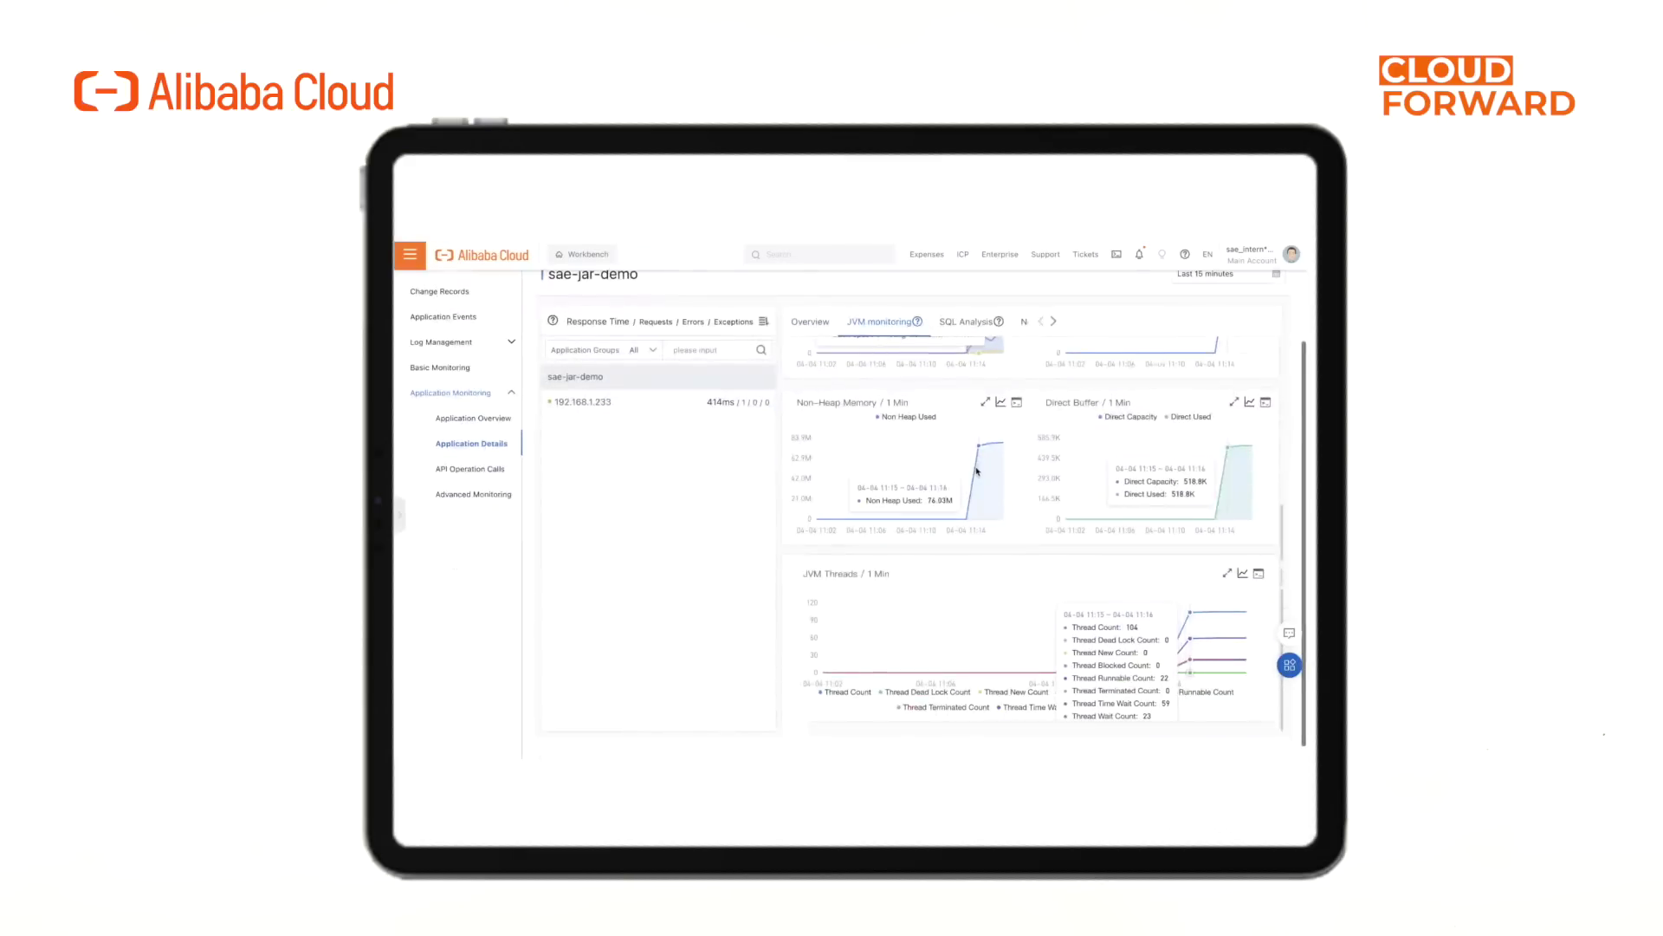
pyautogui.scroll(3, 858, 556)
pyautogui.click(495, 474)
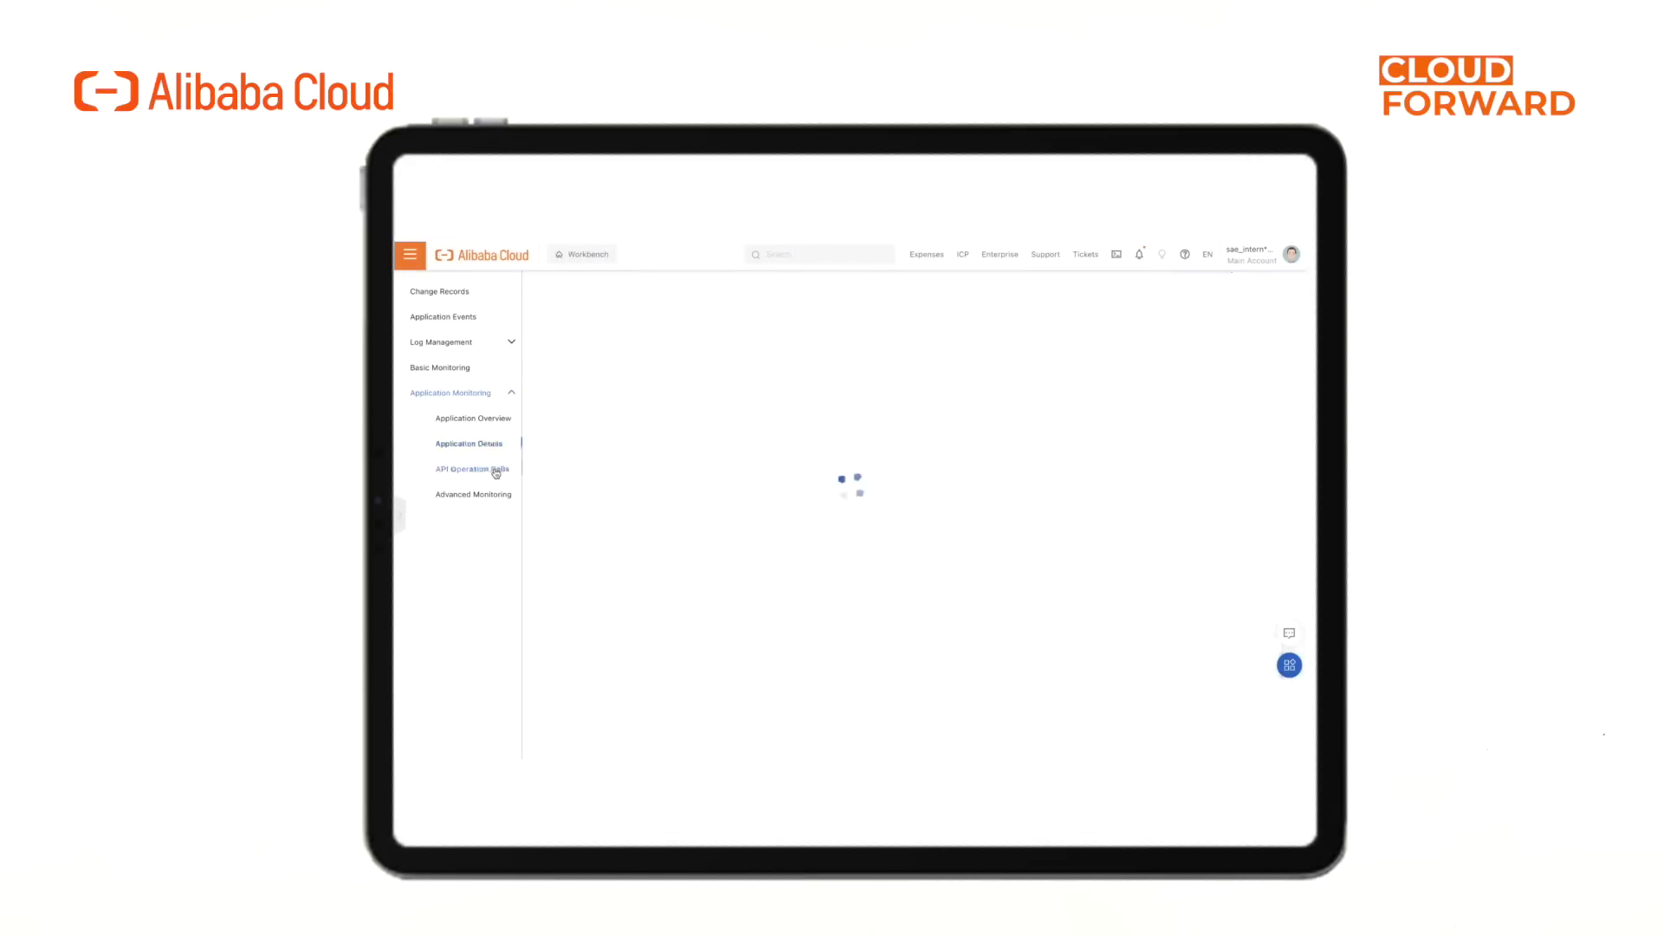
pyautogui.scroll(-1, 736, 482)
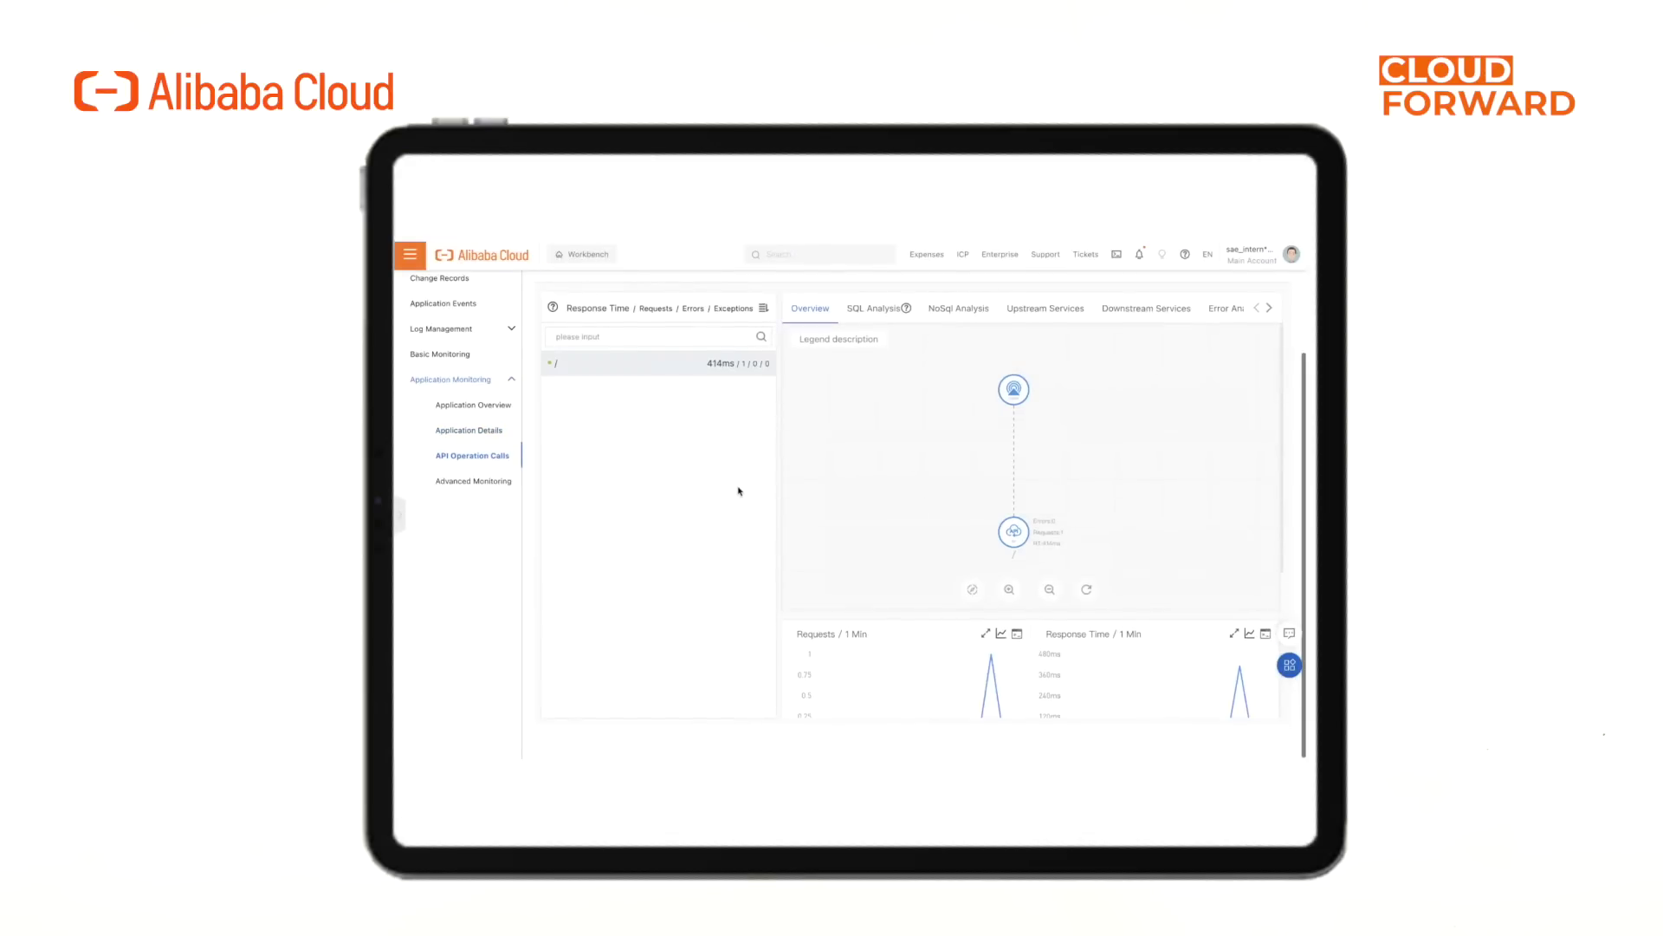
pyautogui.scroll(2, 745, 543)
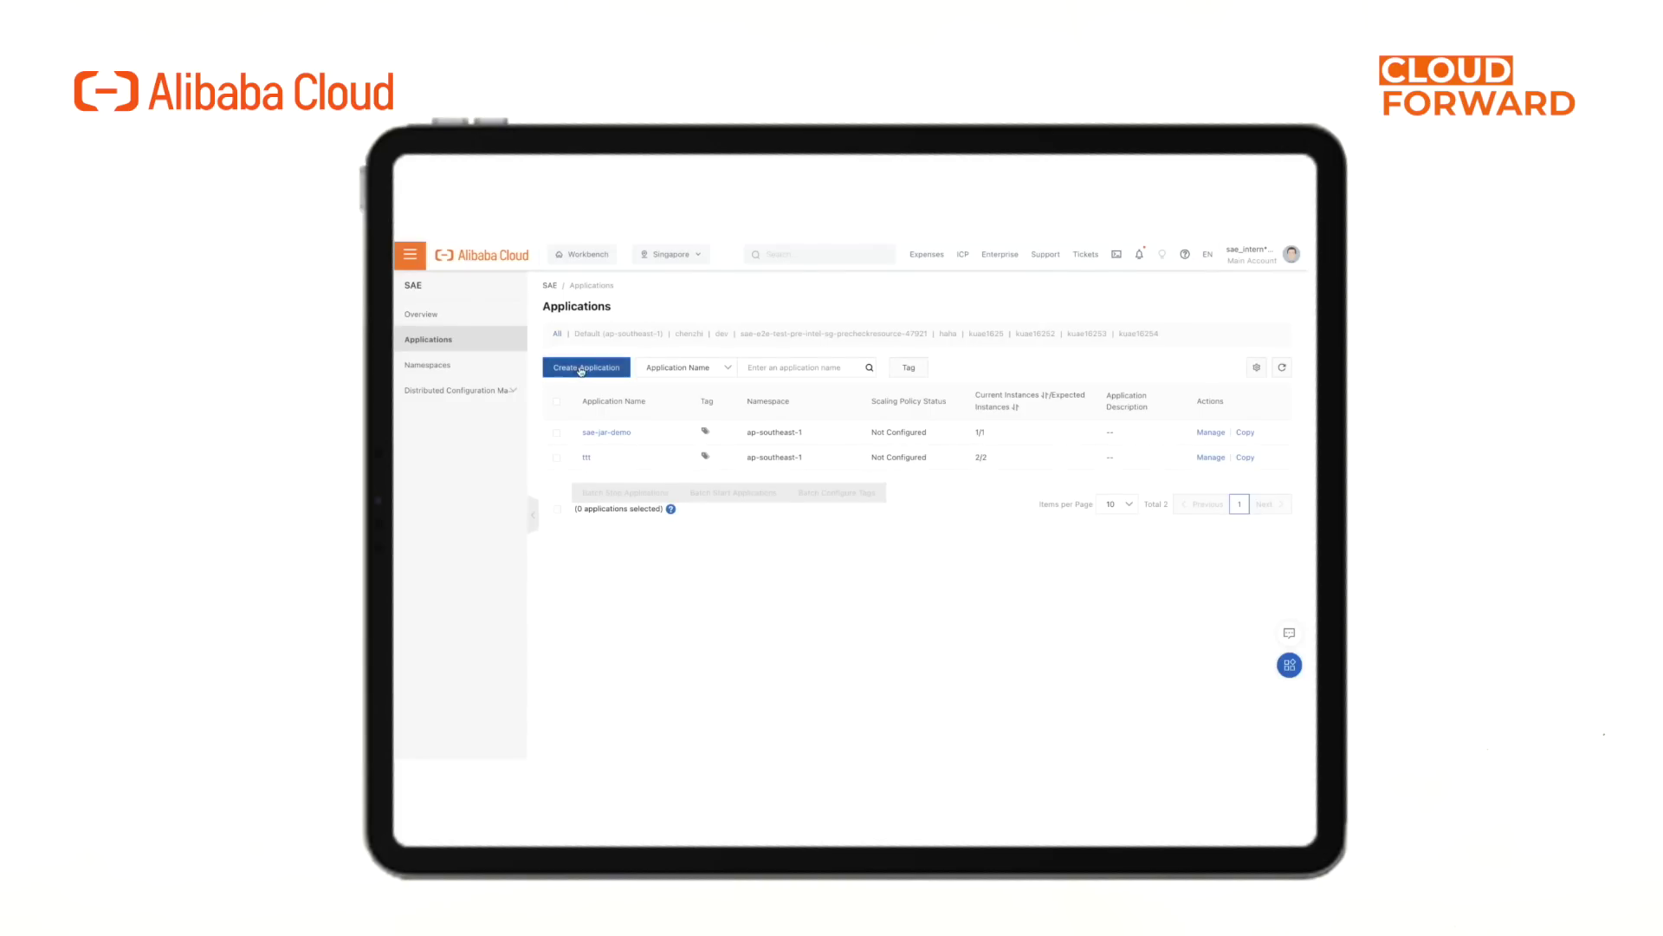
# Start a new application in namespace chenzhi using the auto-created VPC
pyautogui.click(584, 368)
pyautogui.write('sae-provider-demo')
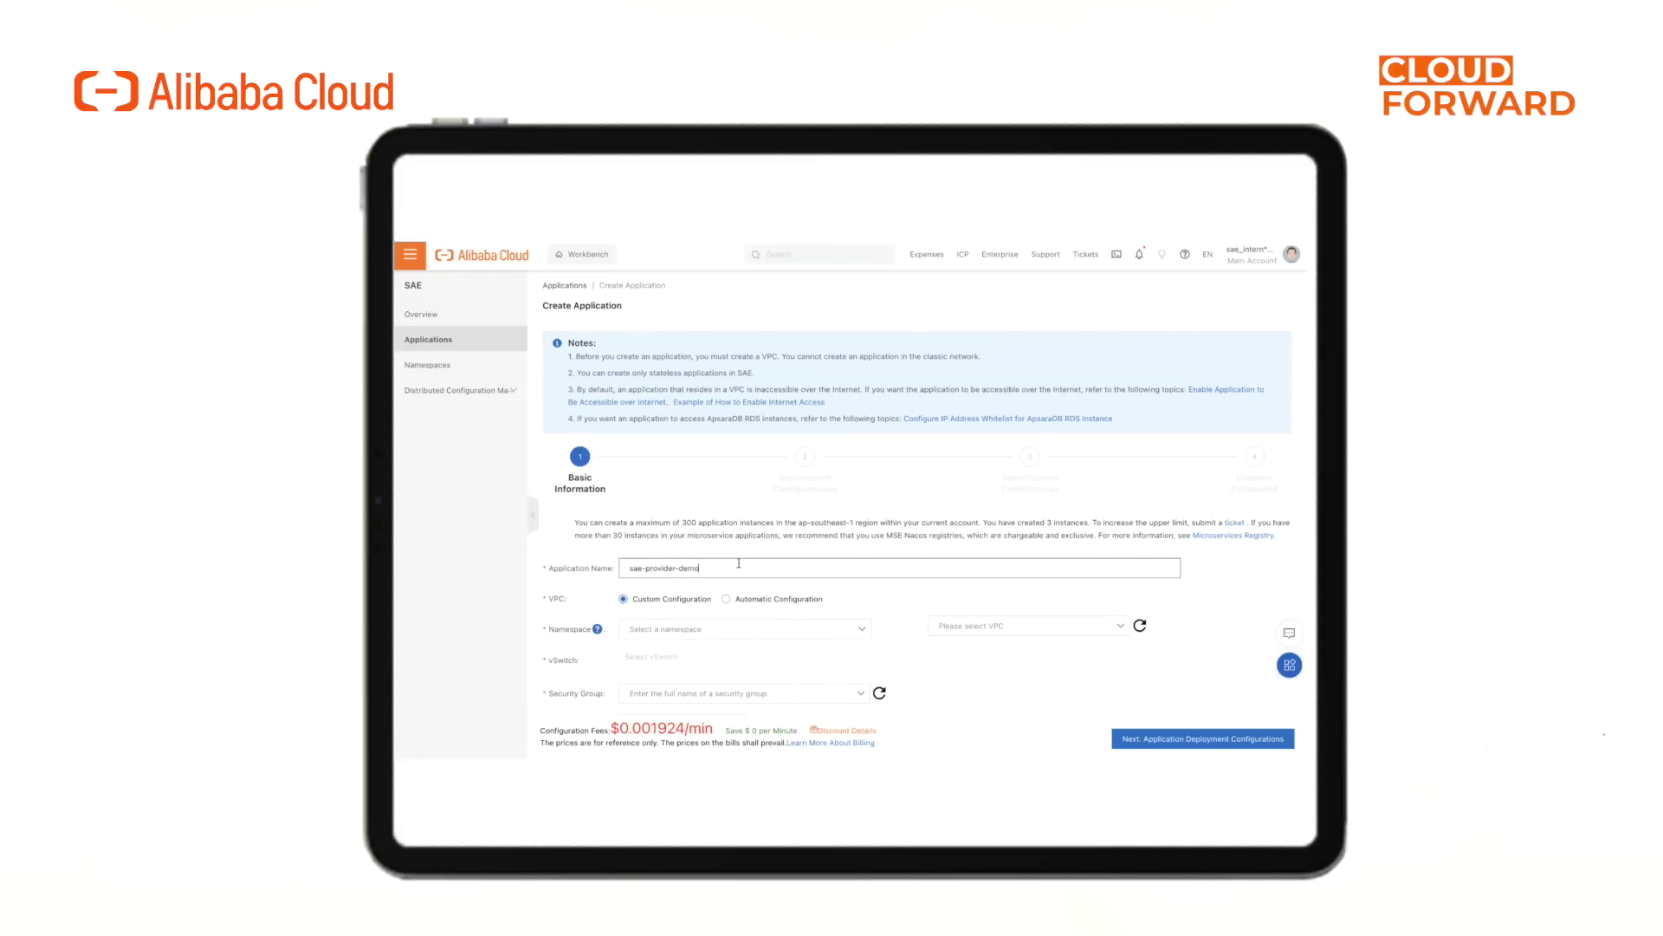
pyautogui.scroll(-2, 739, 563)
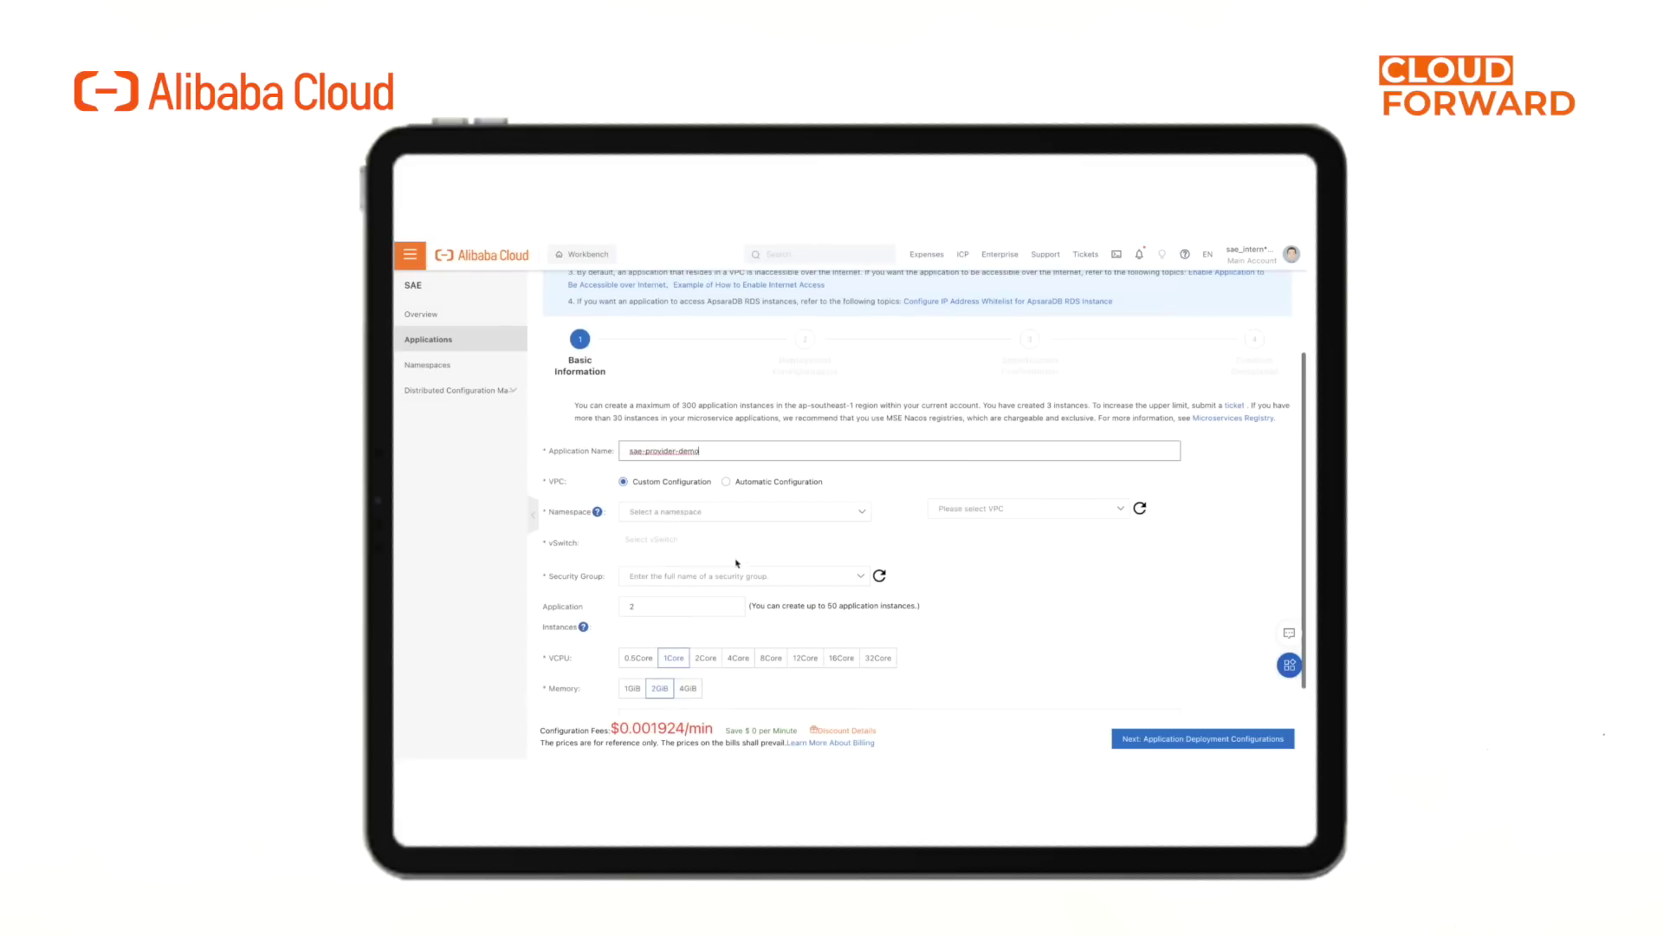
pyautogui.click(702, 511)
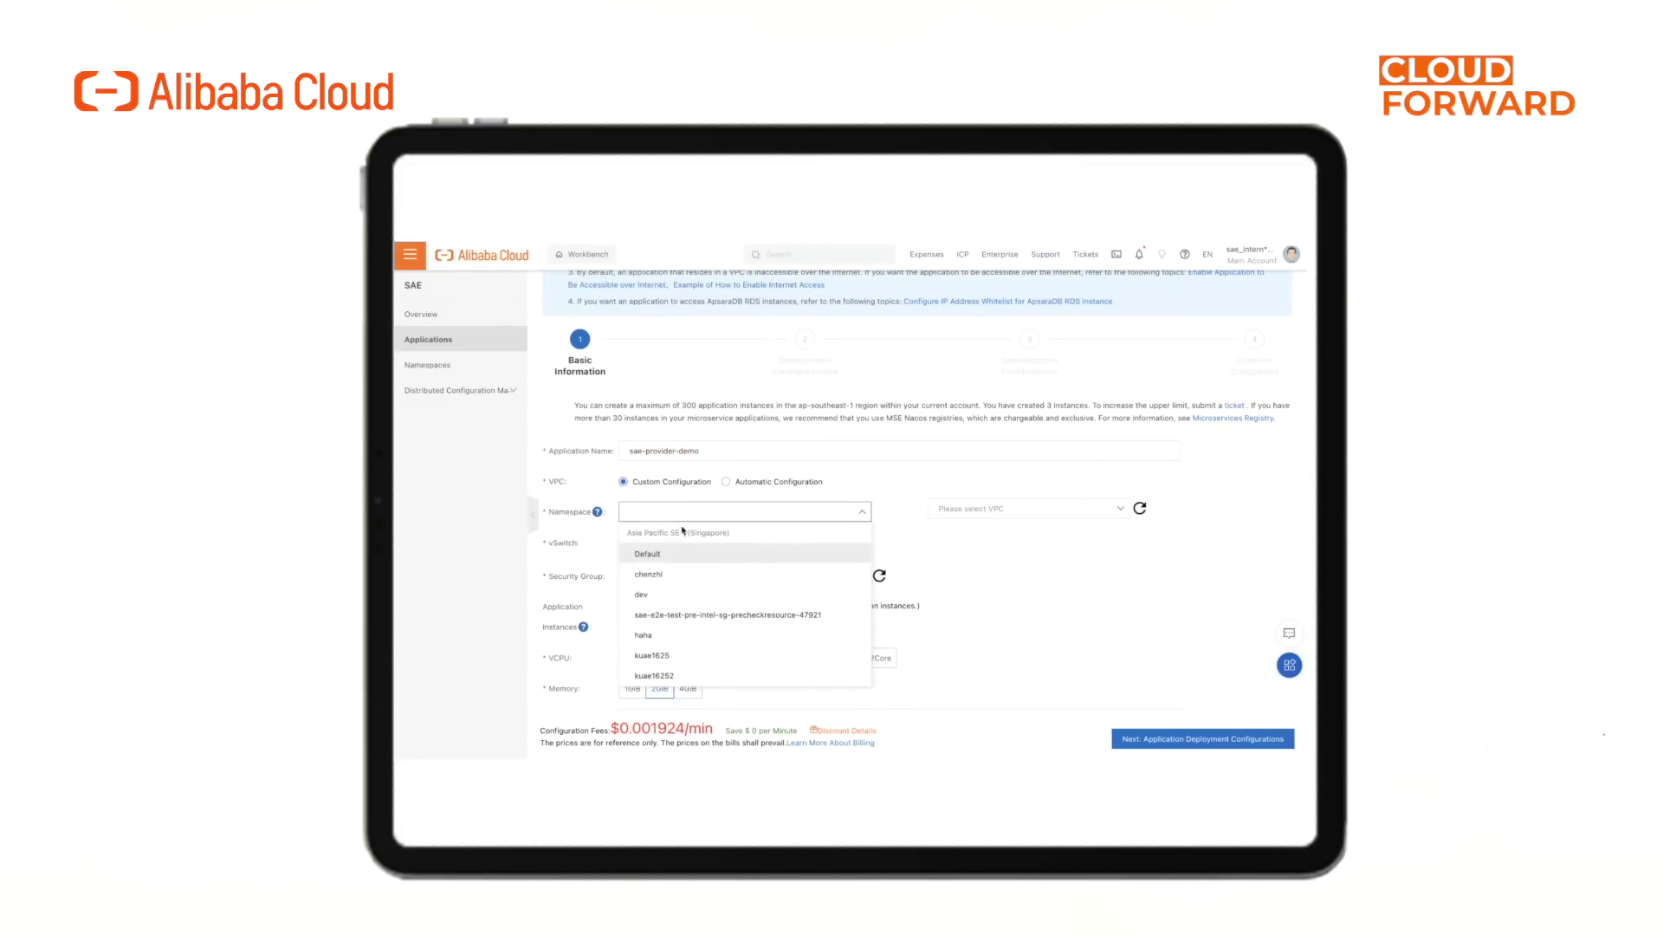
pyautogui.click(647, 573)
pyautogui.click(1027, 509)
pyautogui.click(991, 534)
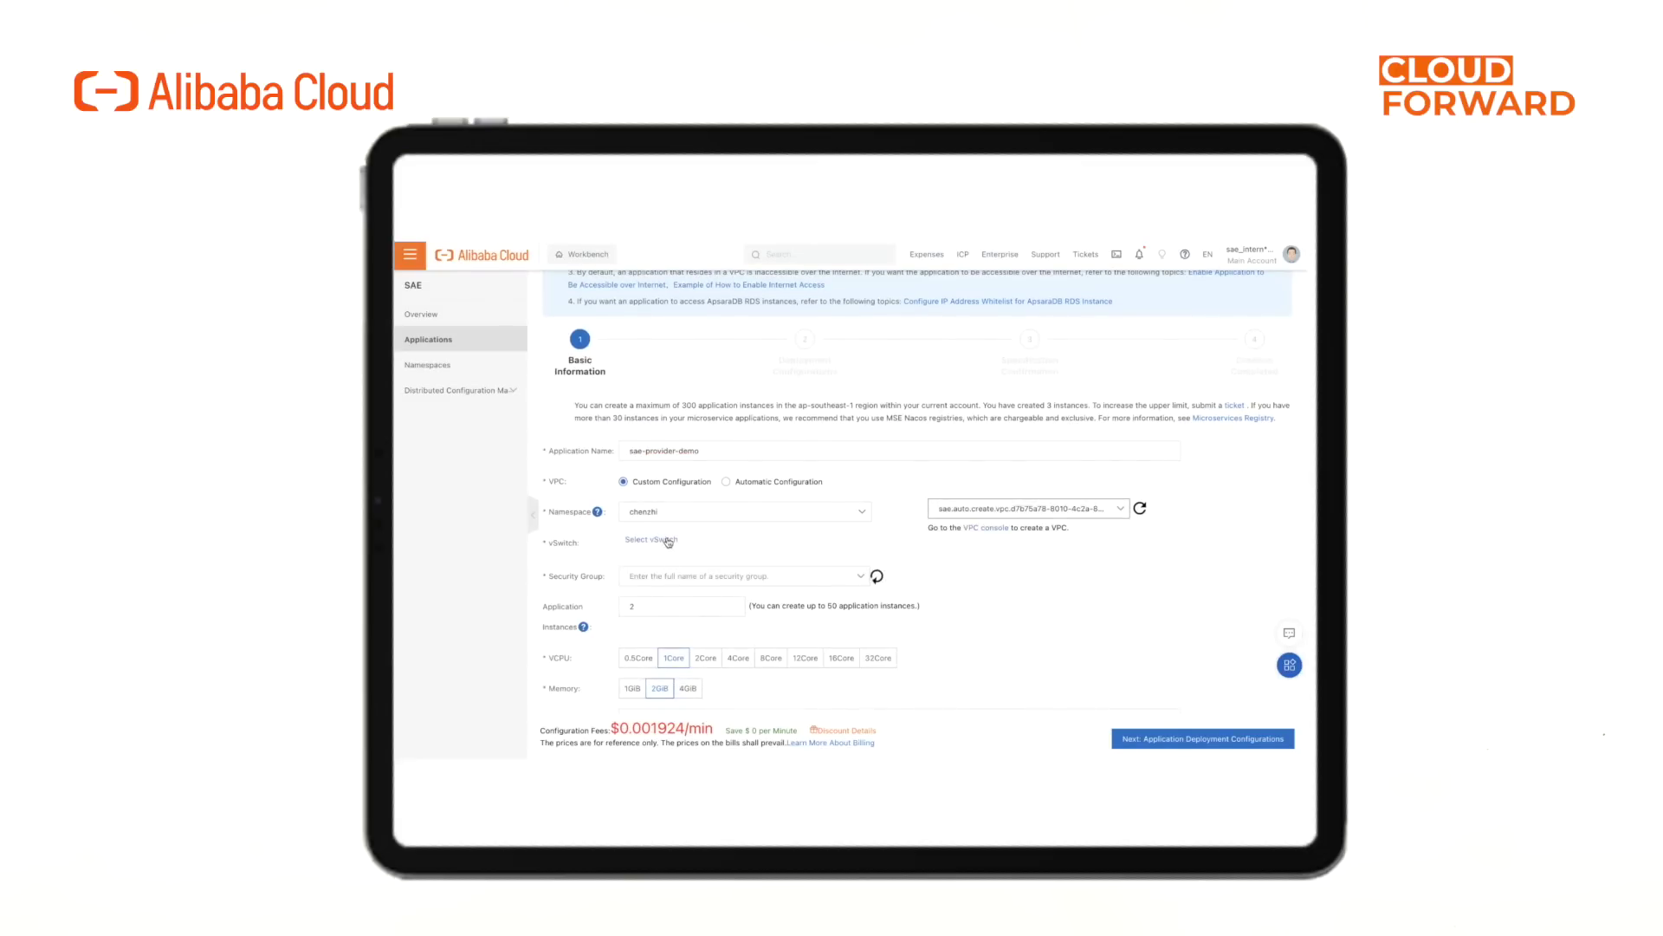
# Select the auto-created vSwitch and edas.serverless security group, then continue to deployment configurations
pyautogui.click(669, 541)
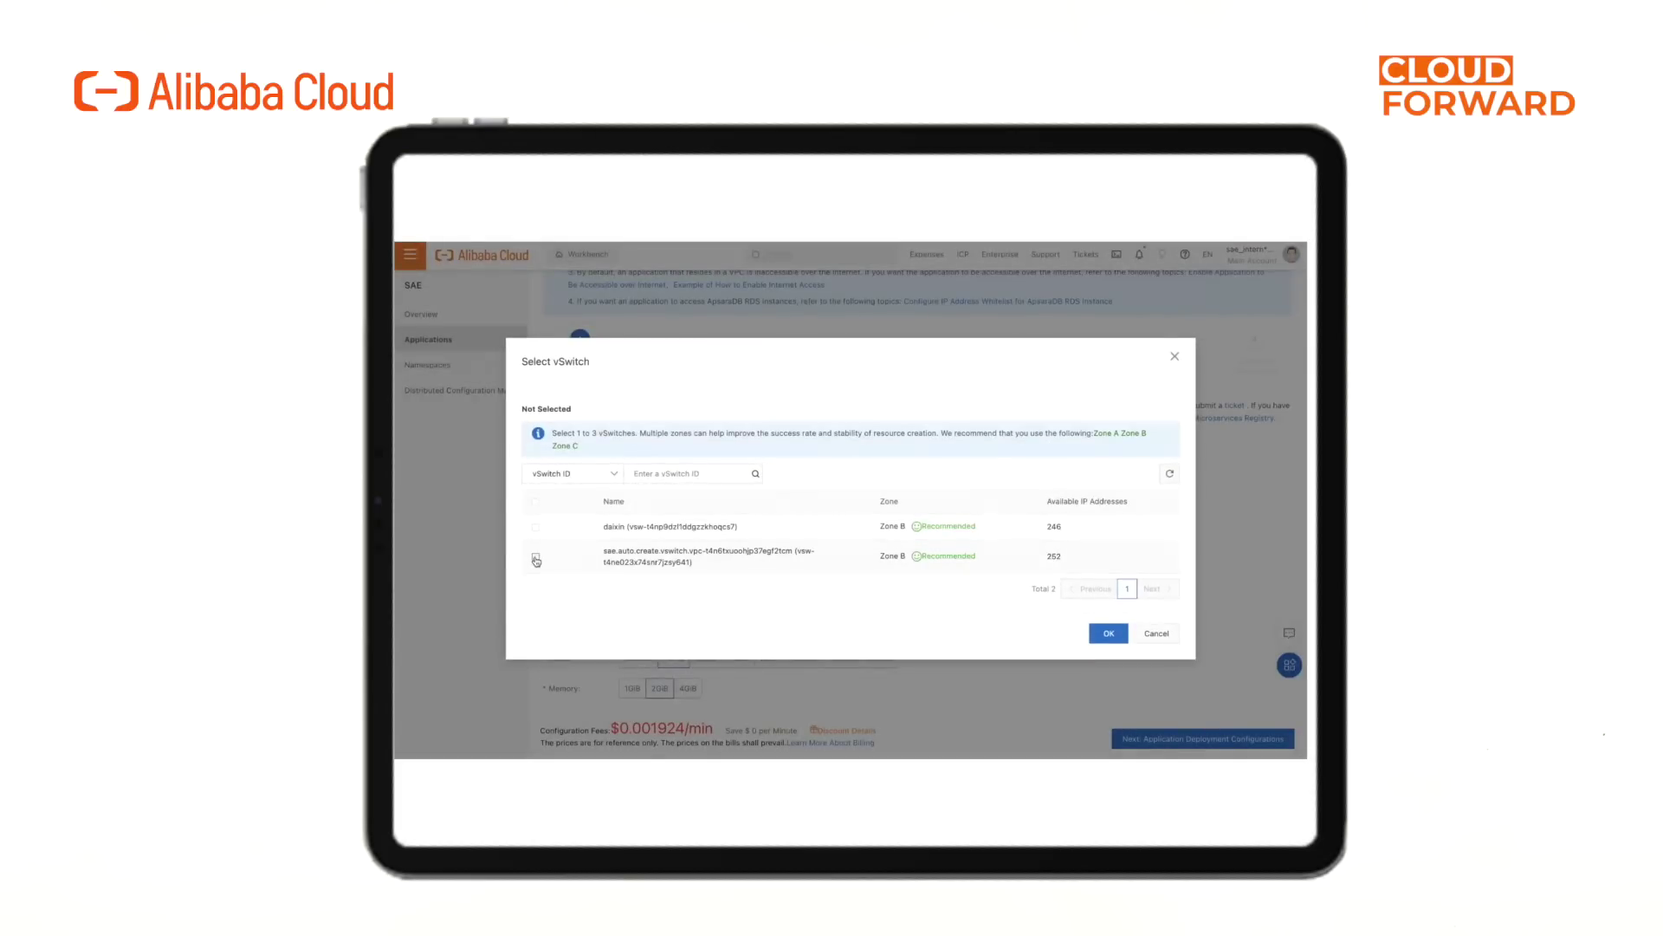
pyautogui.click(535, 559)
pyautogui.click(1107, 634)
pyautogui.scroll(-1, 742, 521)
pyautogui.click(740, 476)
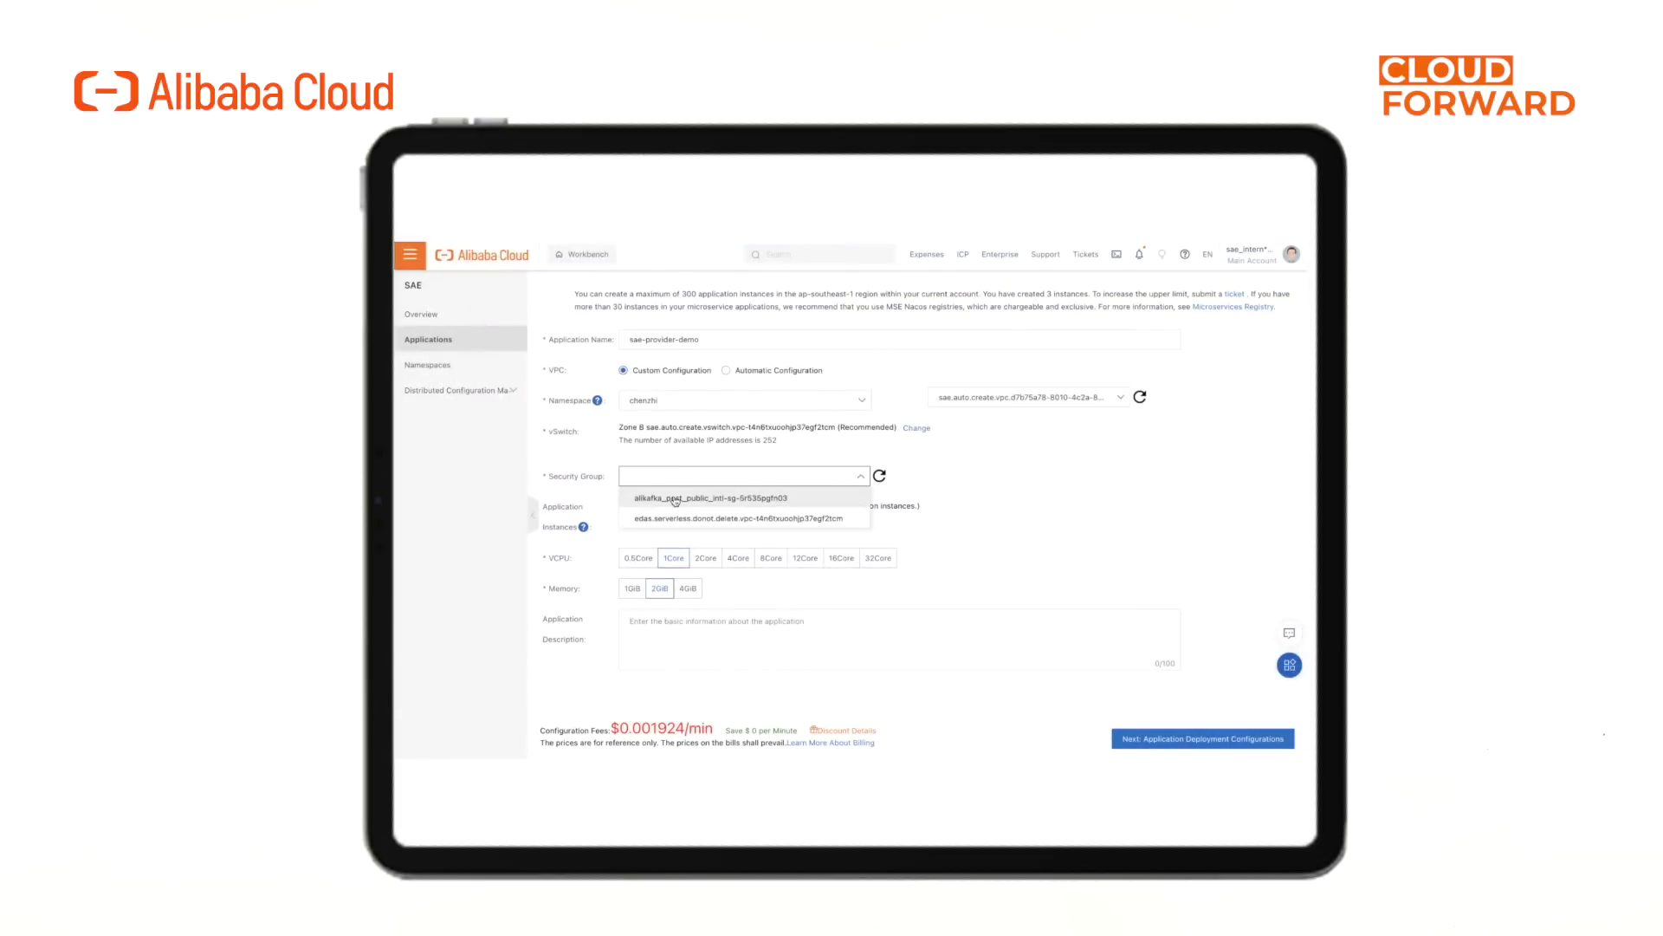
pyautogui.click(737, 519)
pyautogui.click(1167, 739)
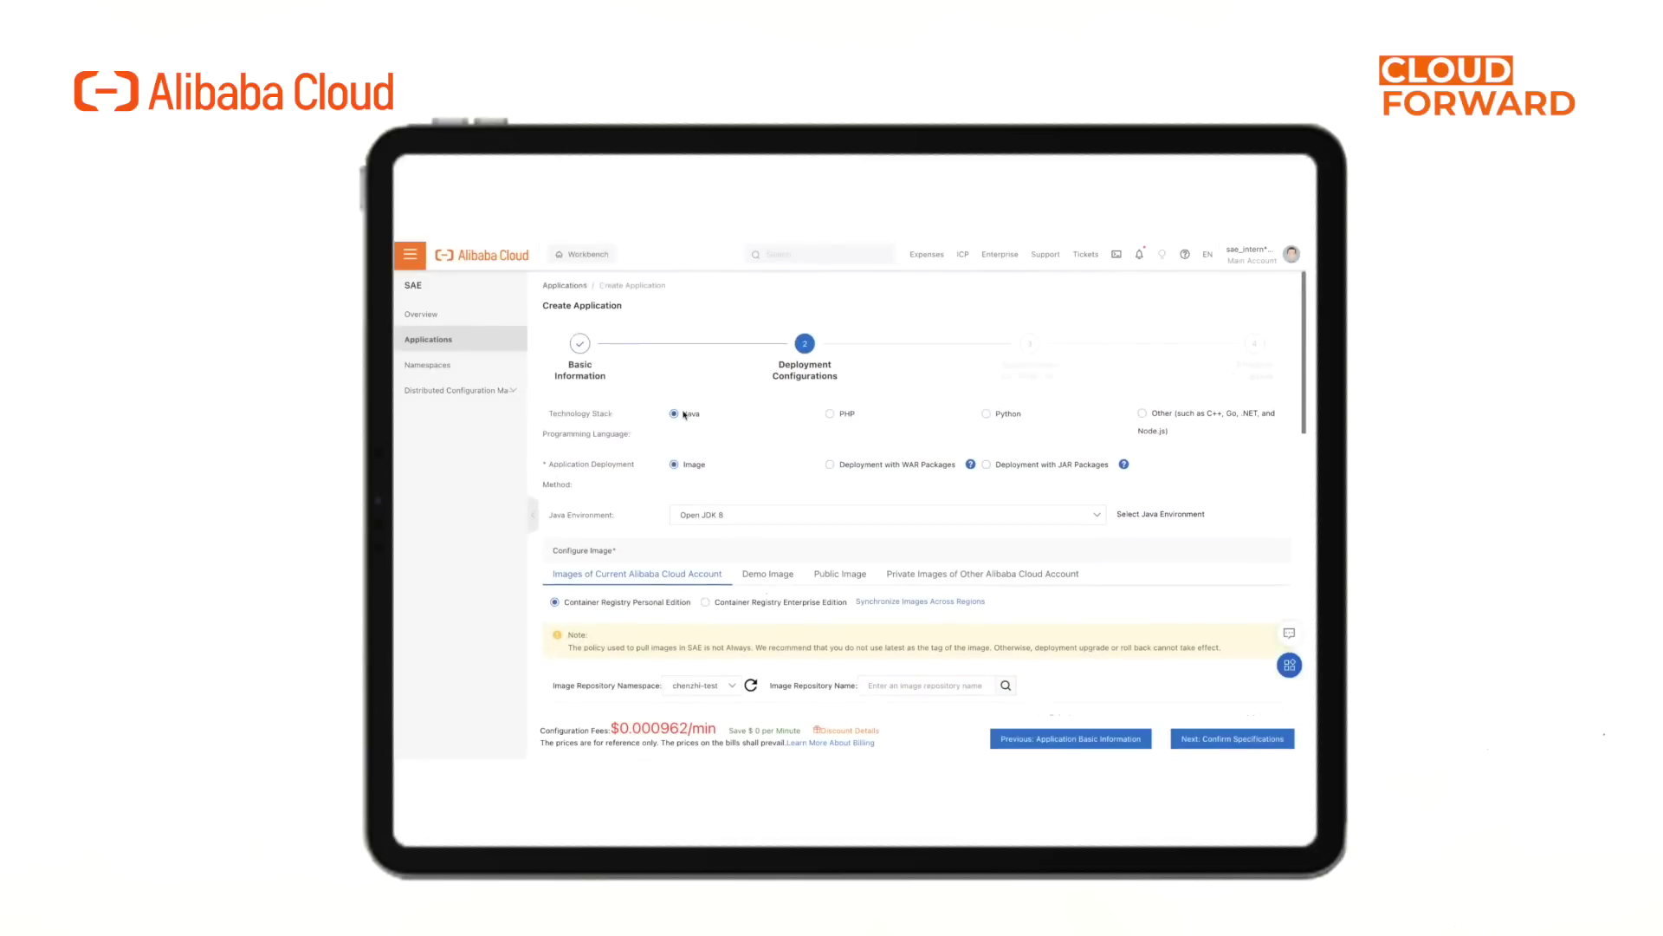
pyautogui.scroll(-1, 702, 536)
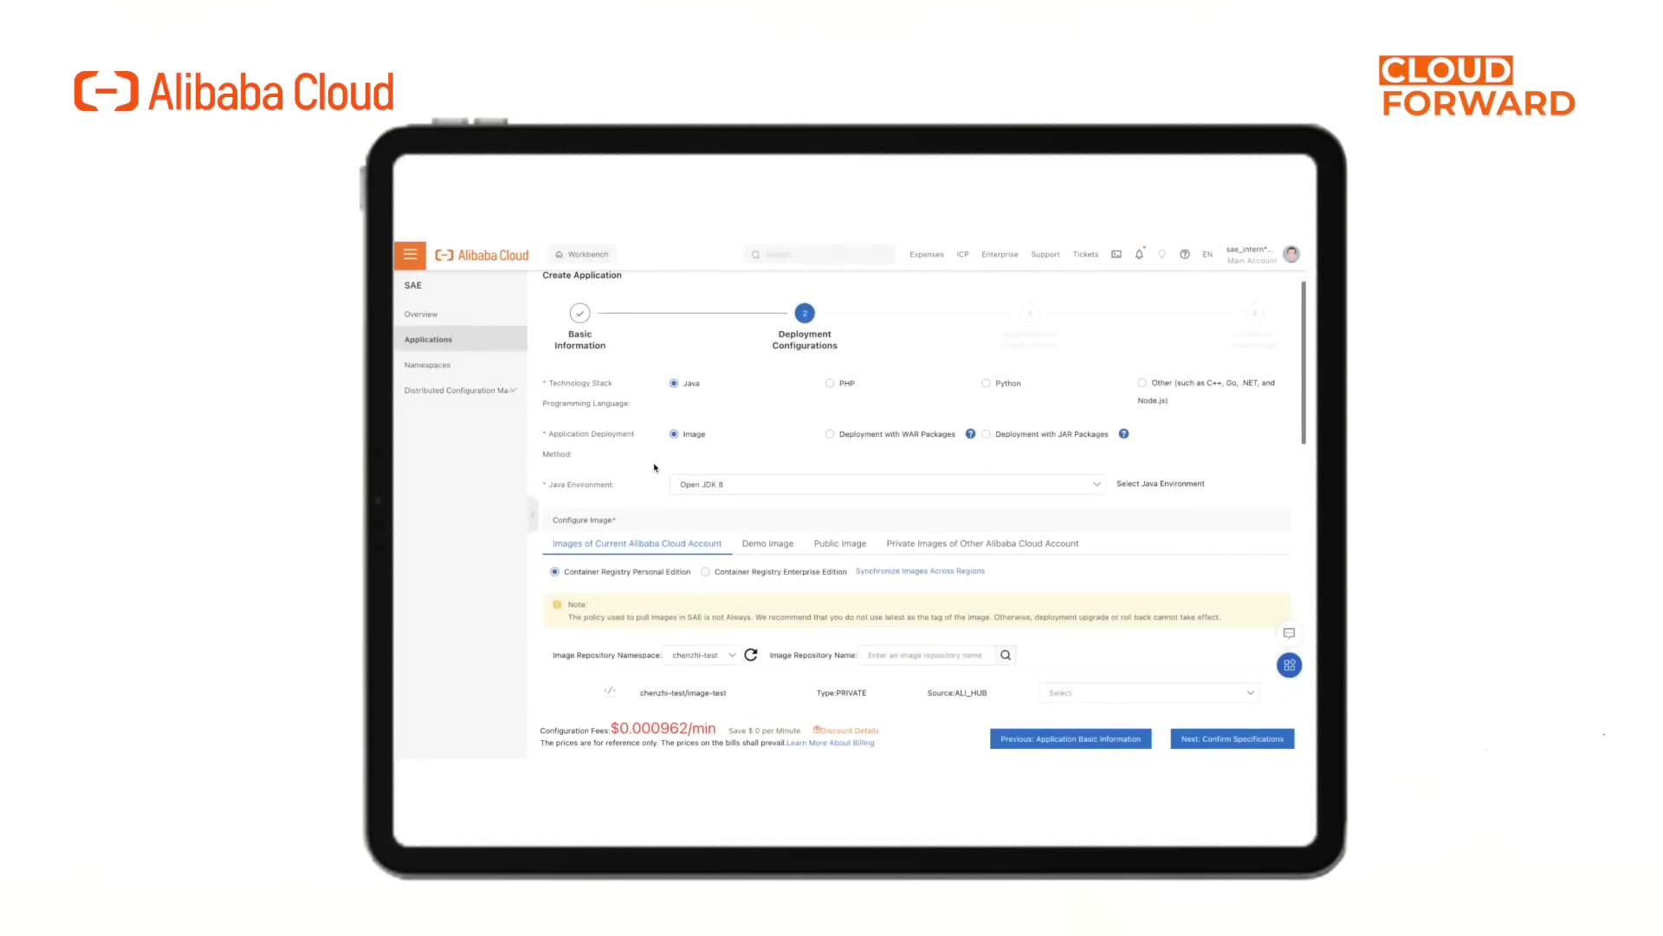
# Create sae-provider-demo from the demo provider image version 1.0 and submit it
pyautogui.click(768, 545)
pyautogui.scroll(-2, 767, 545)
pyautogui.click(1073, 541)
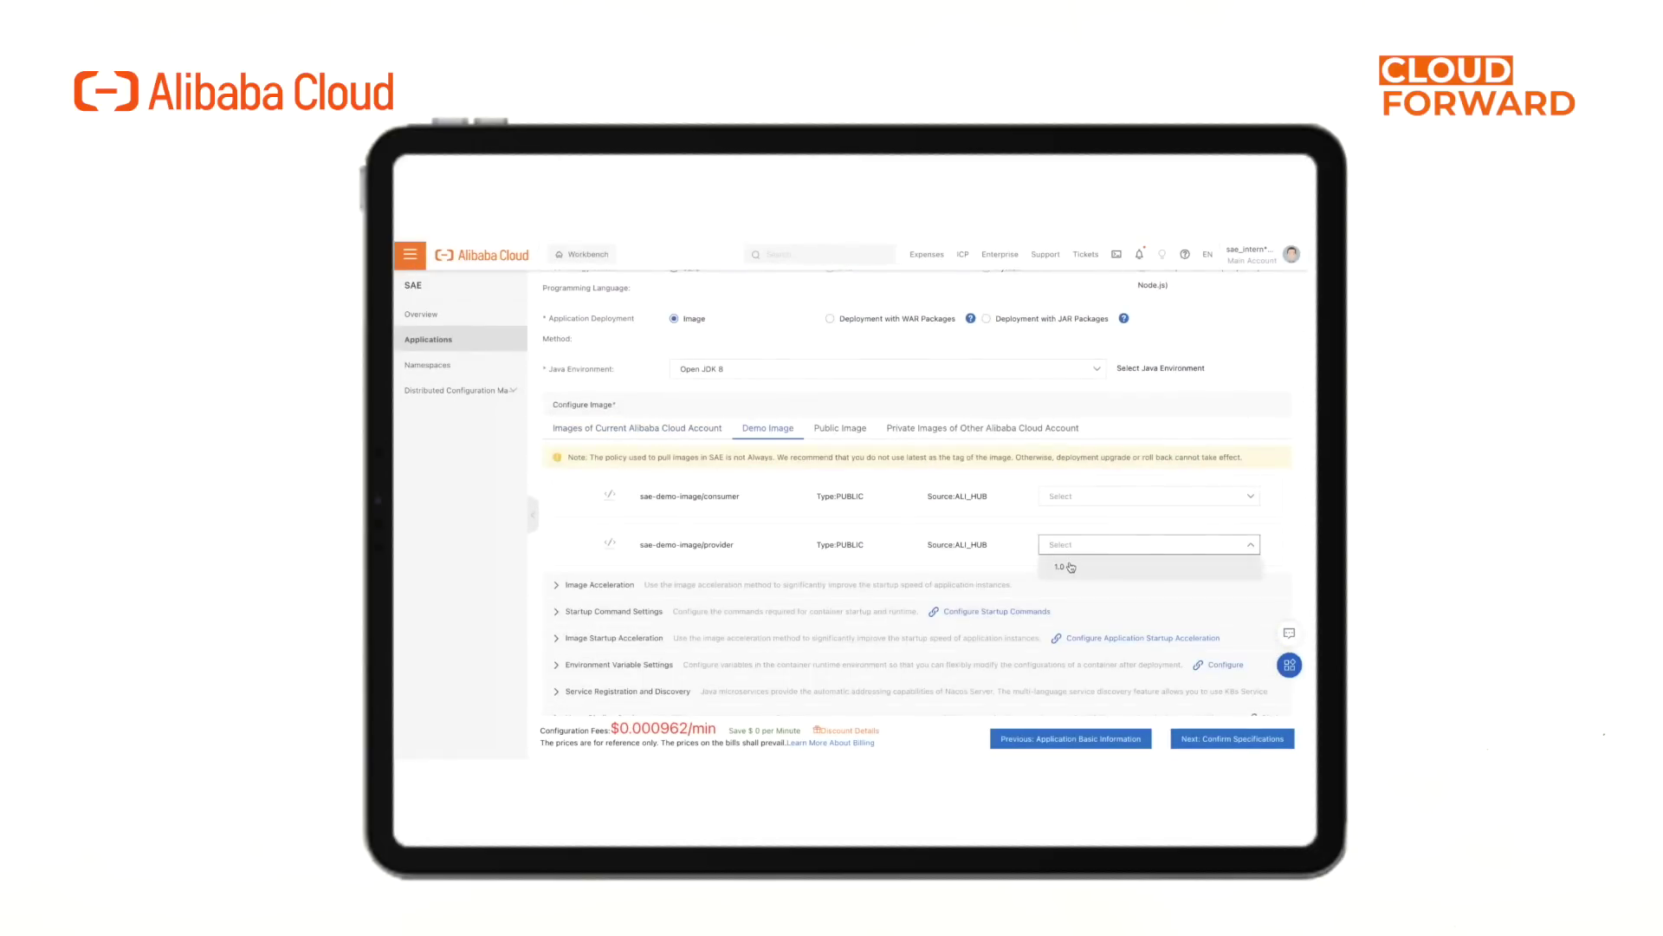
pyautogui.click(1070, 568)
pyautogui.scroll(-1, 1070, 568)
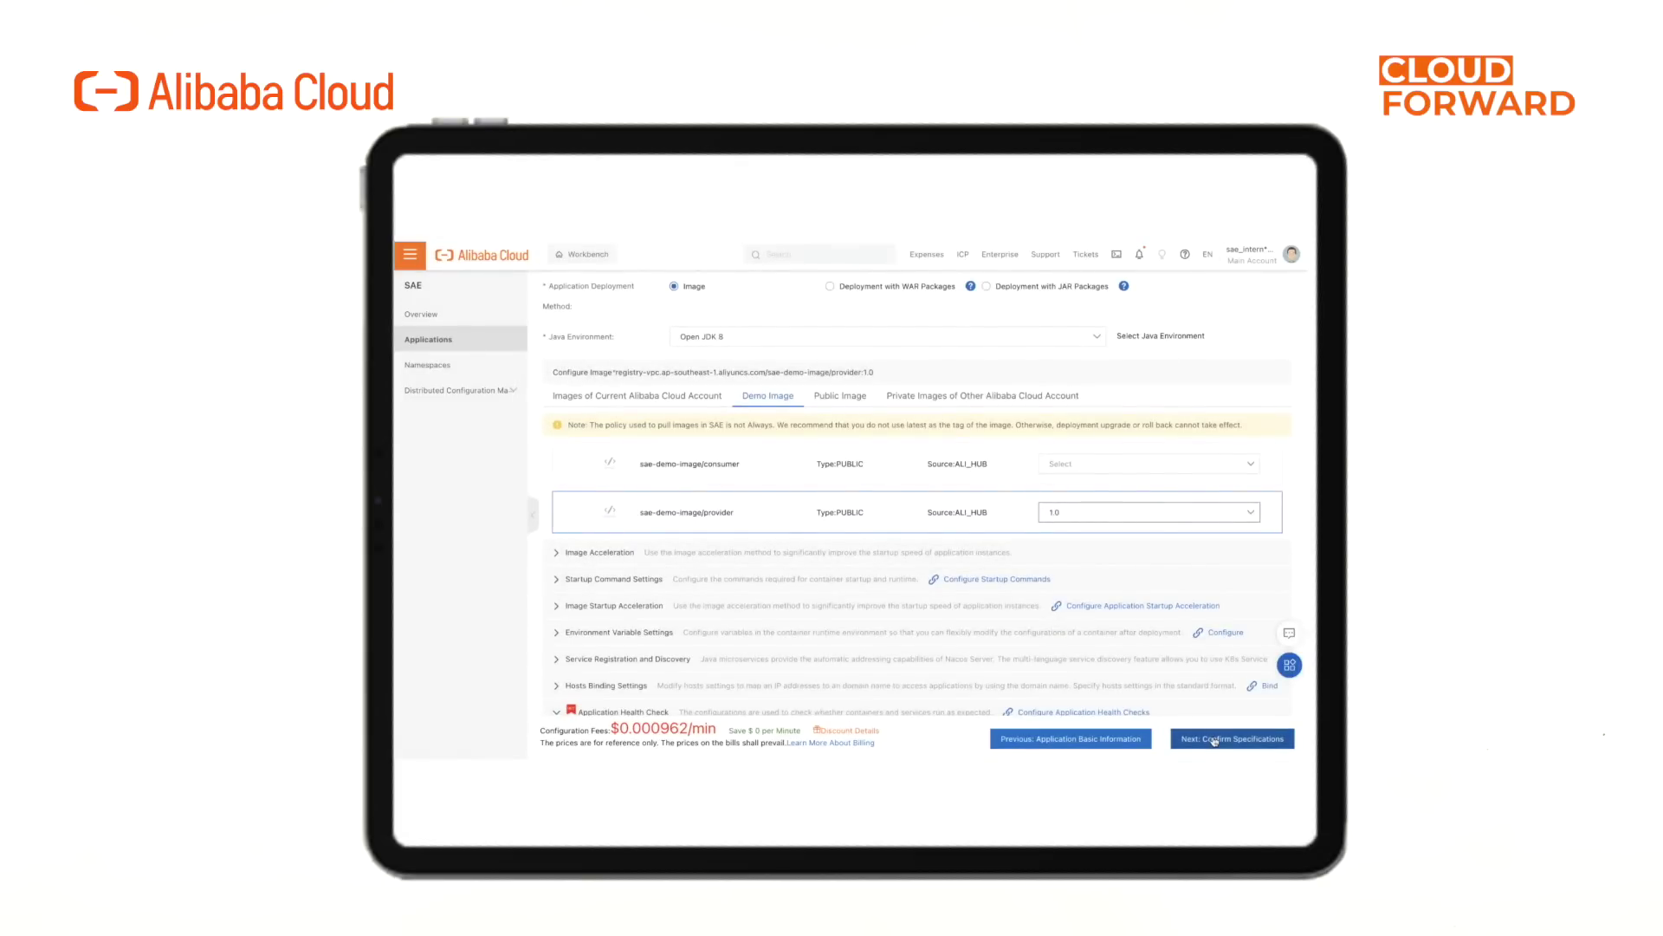
pyautogui.click(1214, 740)
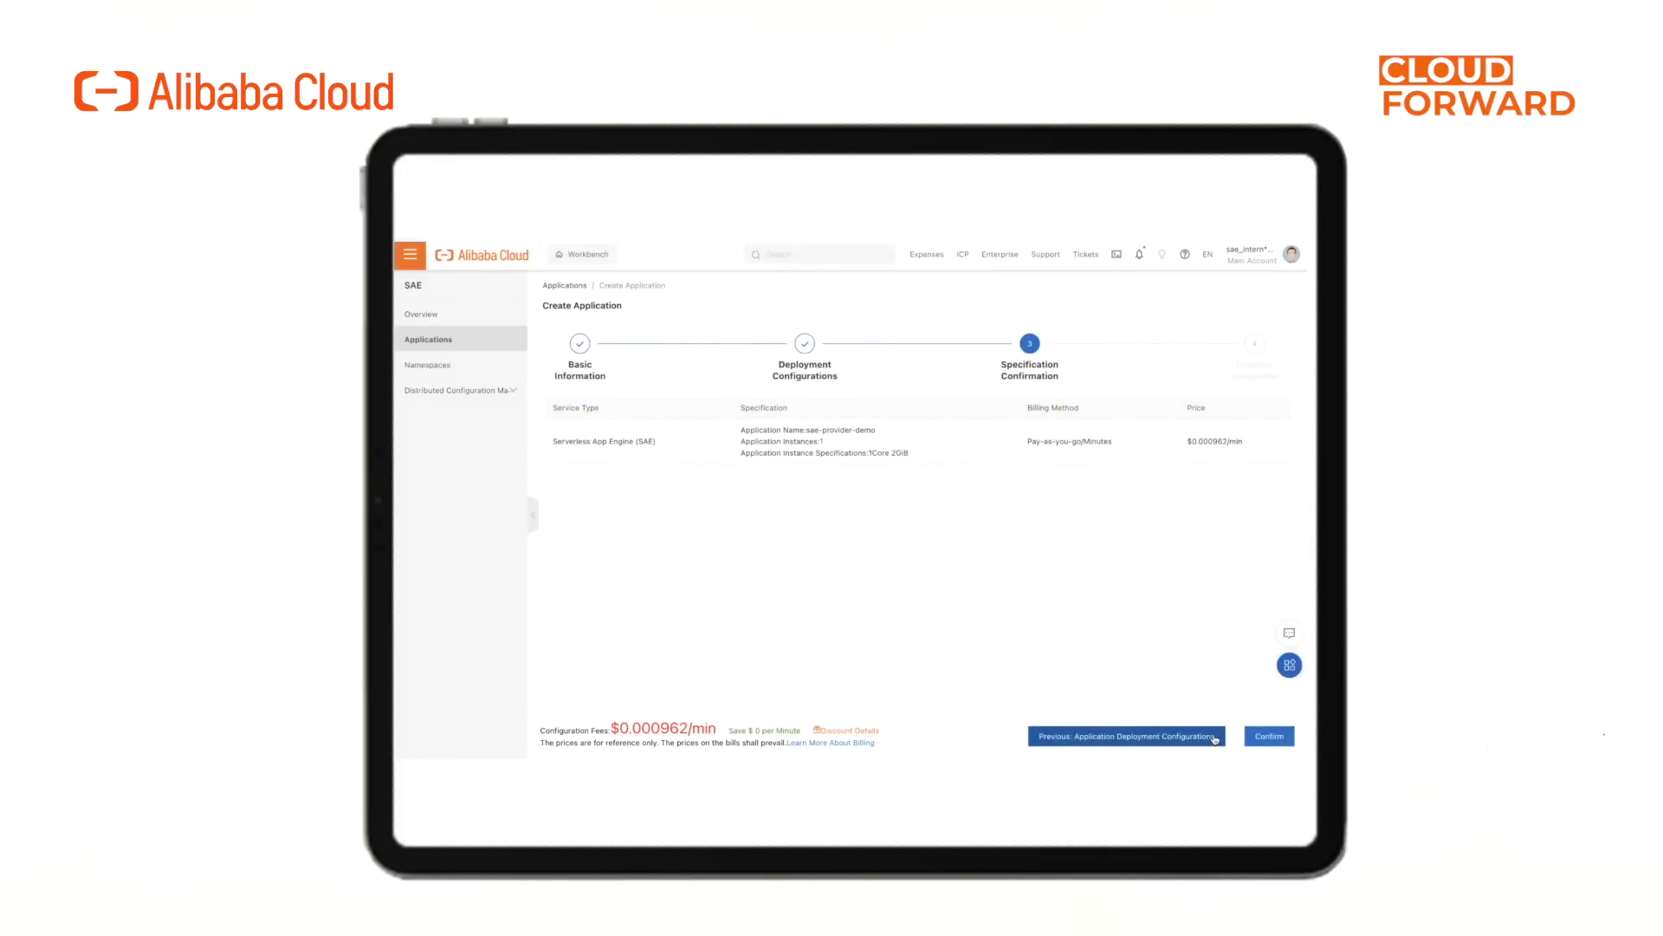
pyautogui.click(1268, 736)
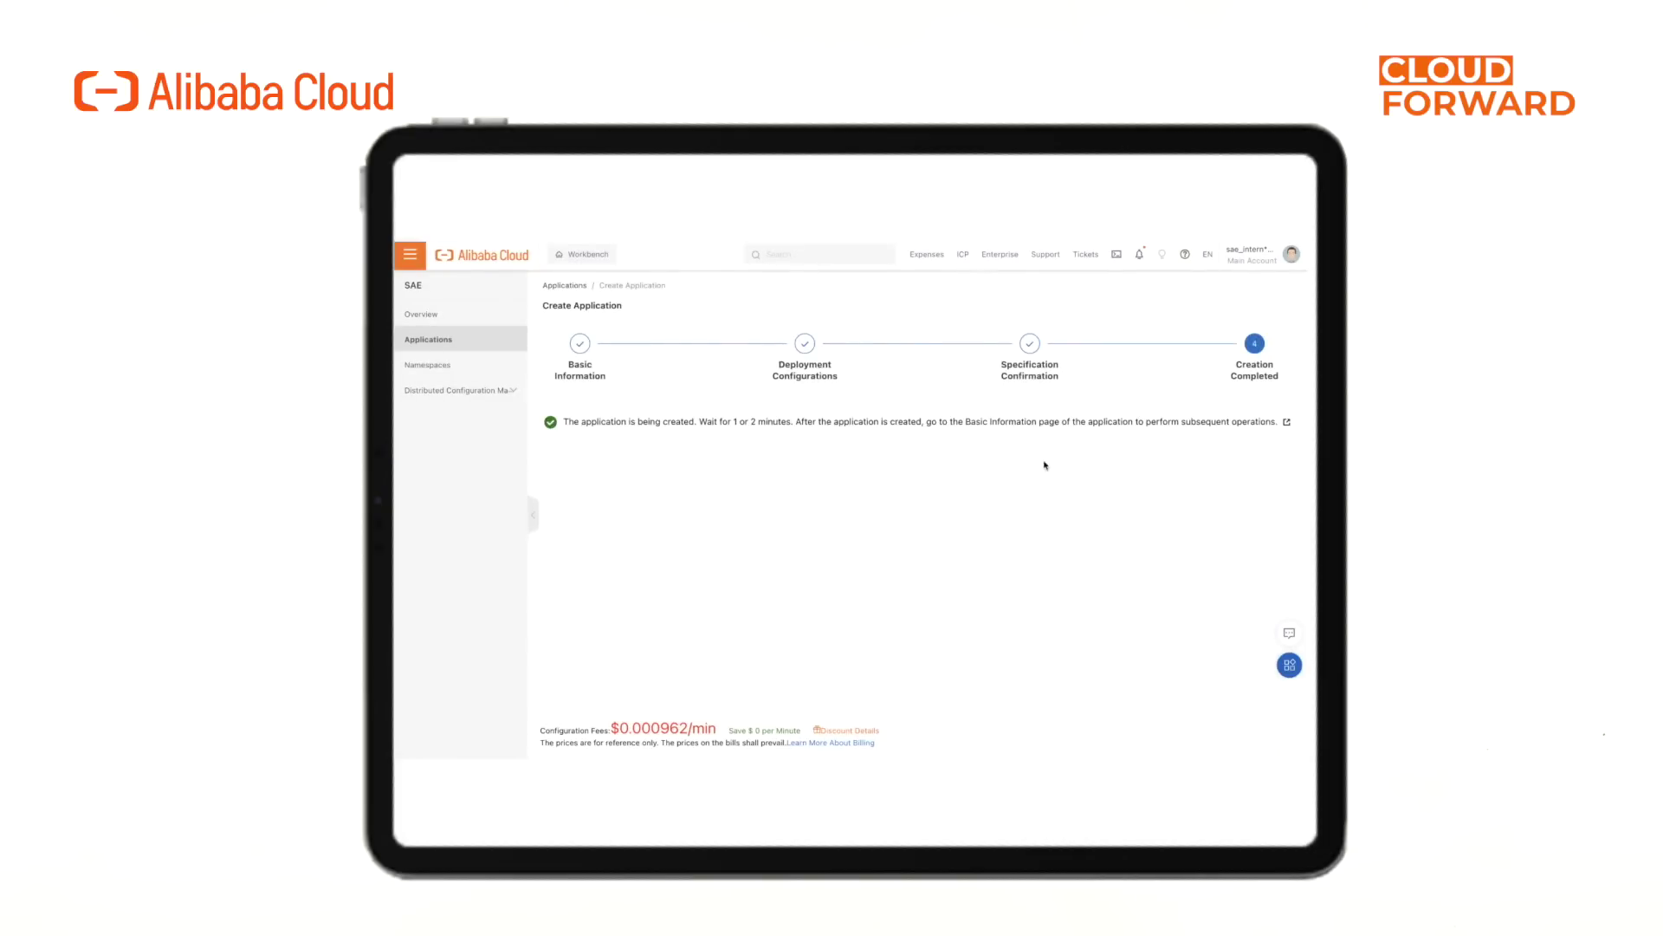
# View sae-provider-demo's basic information and instance deployment information
pyautogui.click(1286, 423)
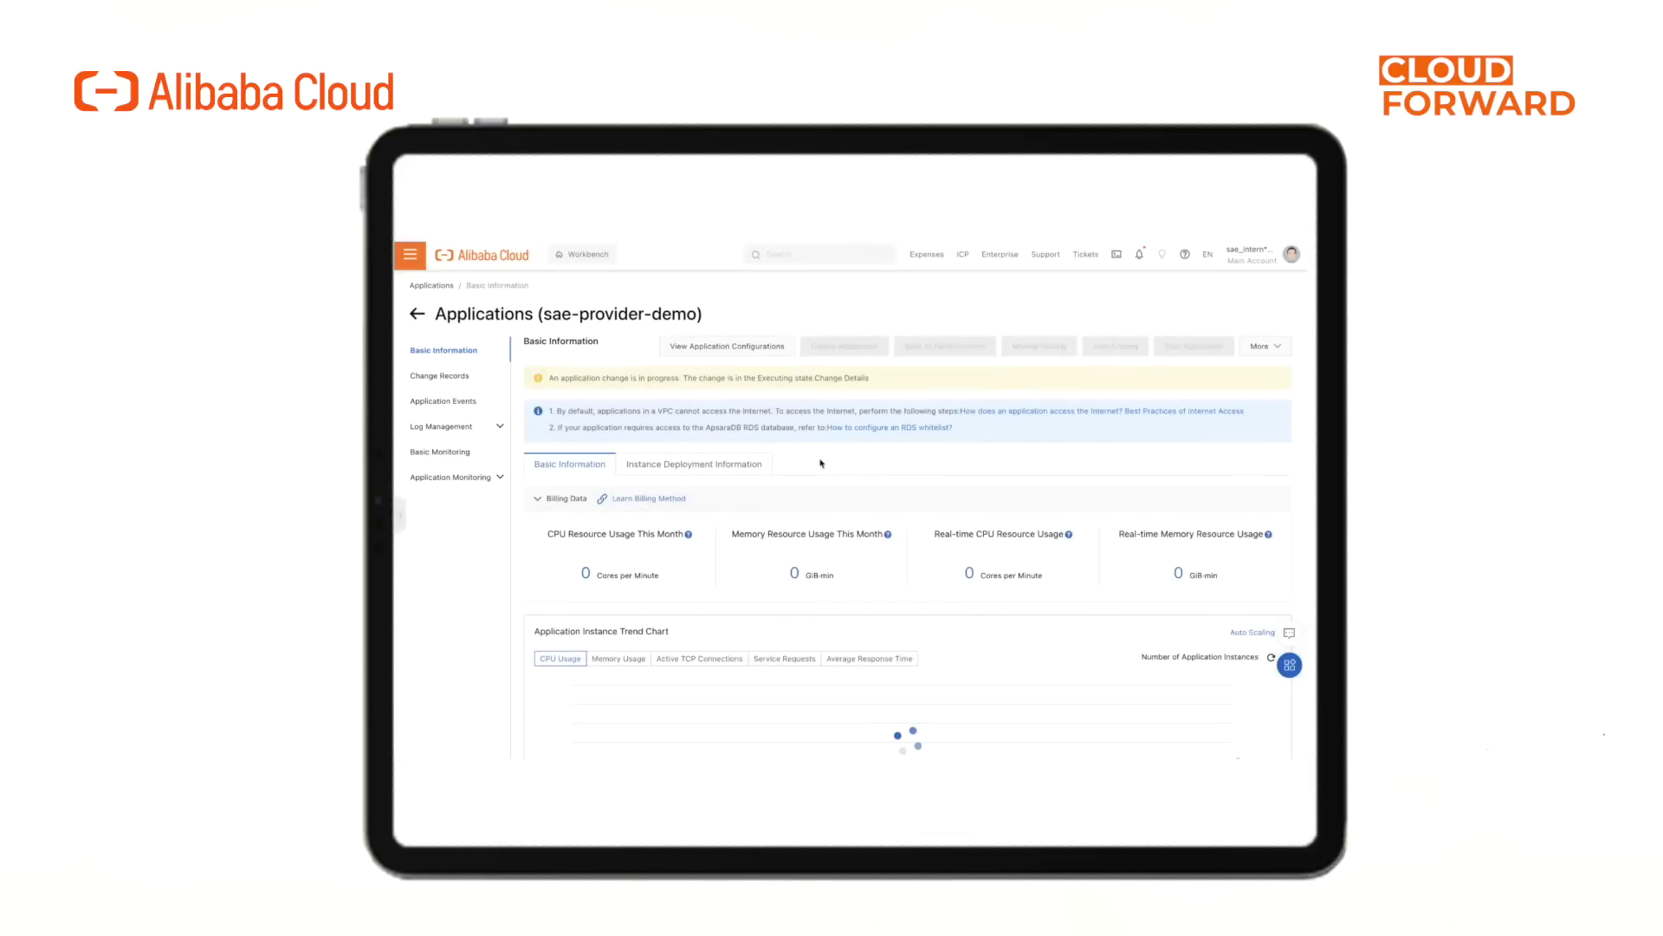
pyautogui.click(758, 465)
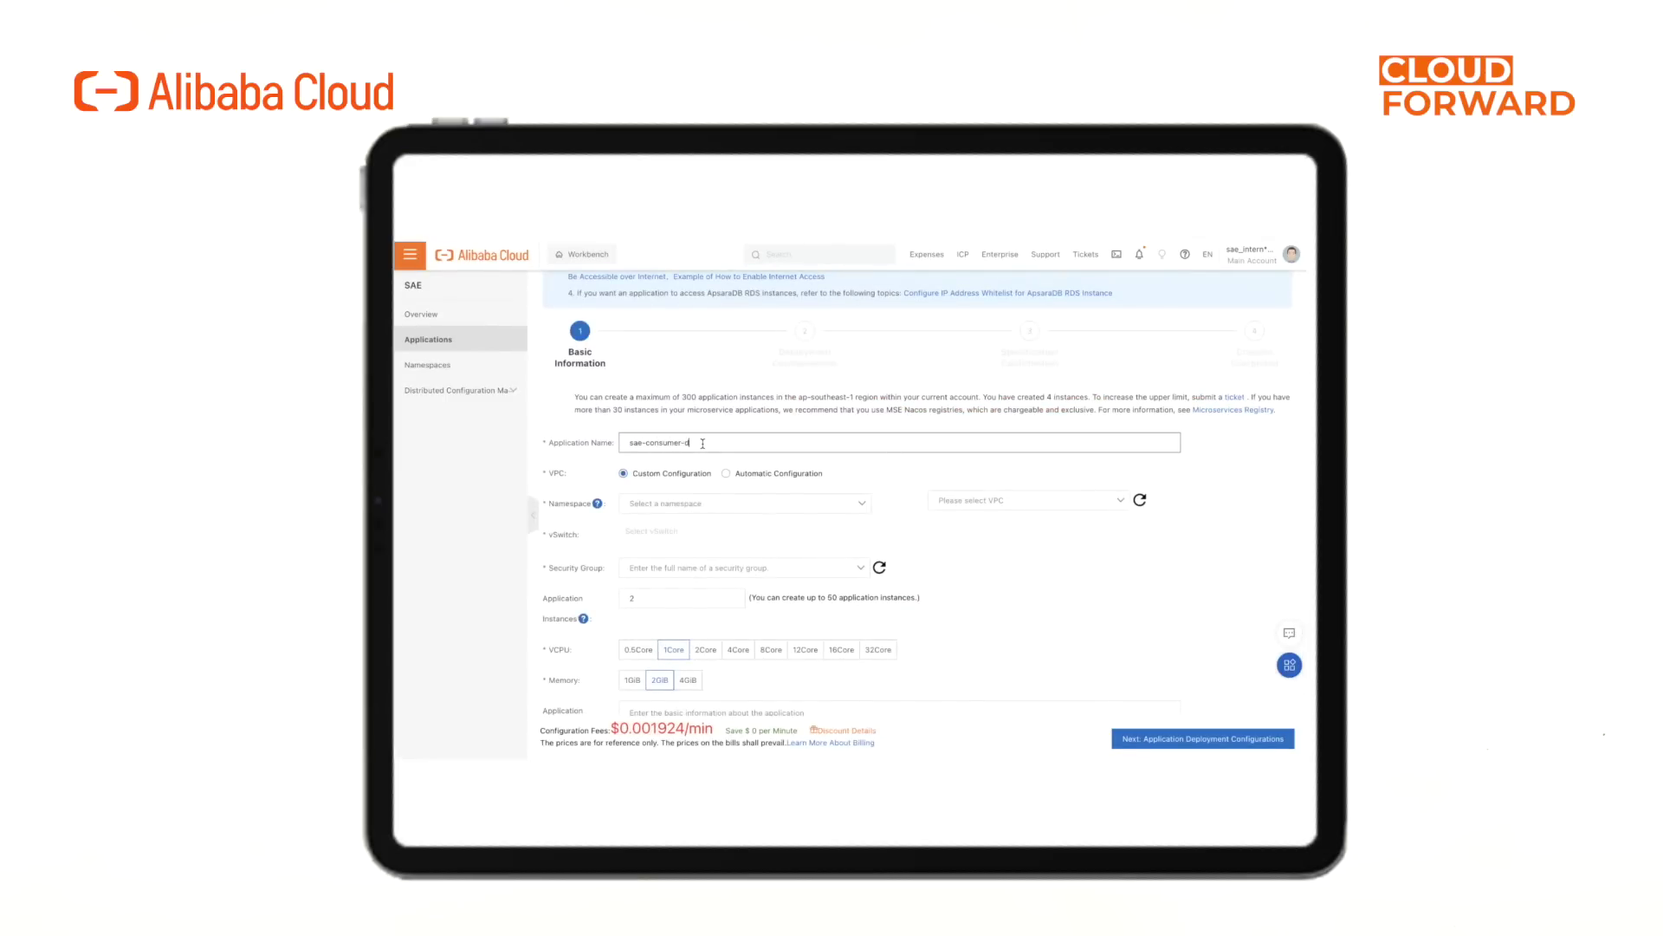
pyautogui.write('emo')
# Set sae-consumer-demo's namespace to chenzhi and continue to deployment configurations
pyautogui.click(744, 504)
pyautogui.click(676, 530)
pyautogui.scroll(-1, 980, 577)
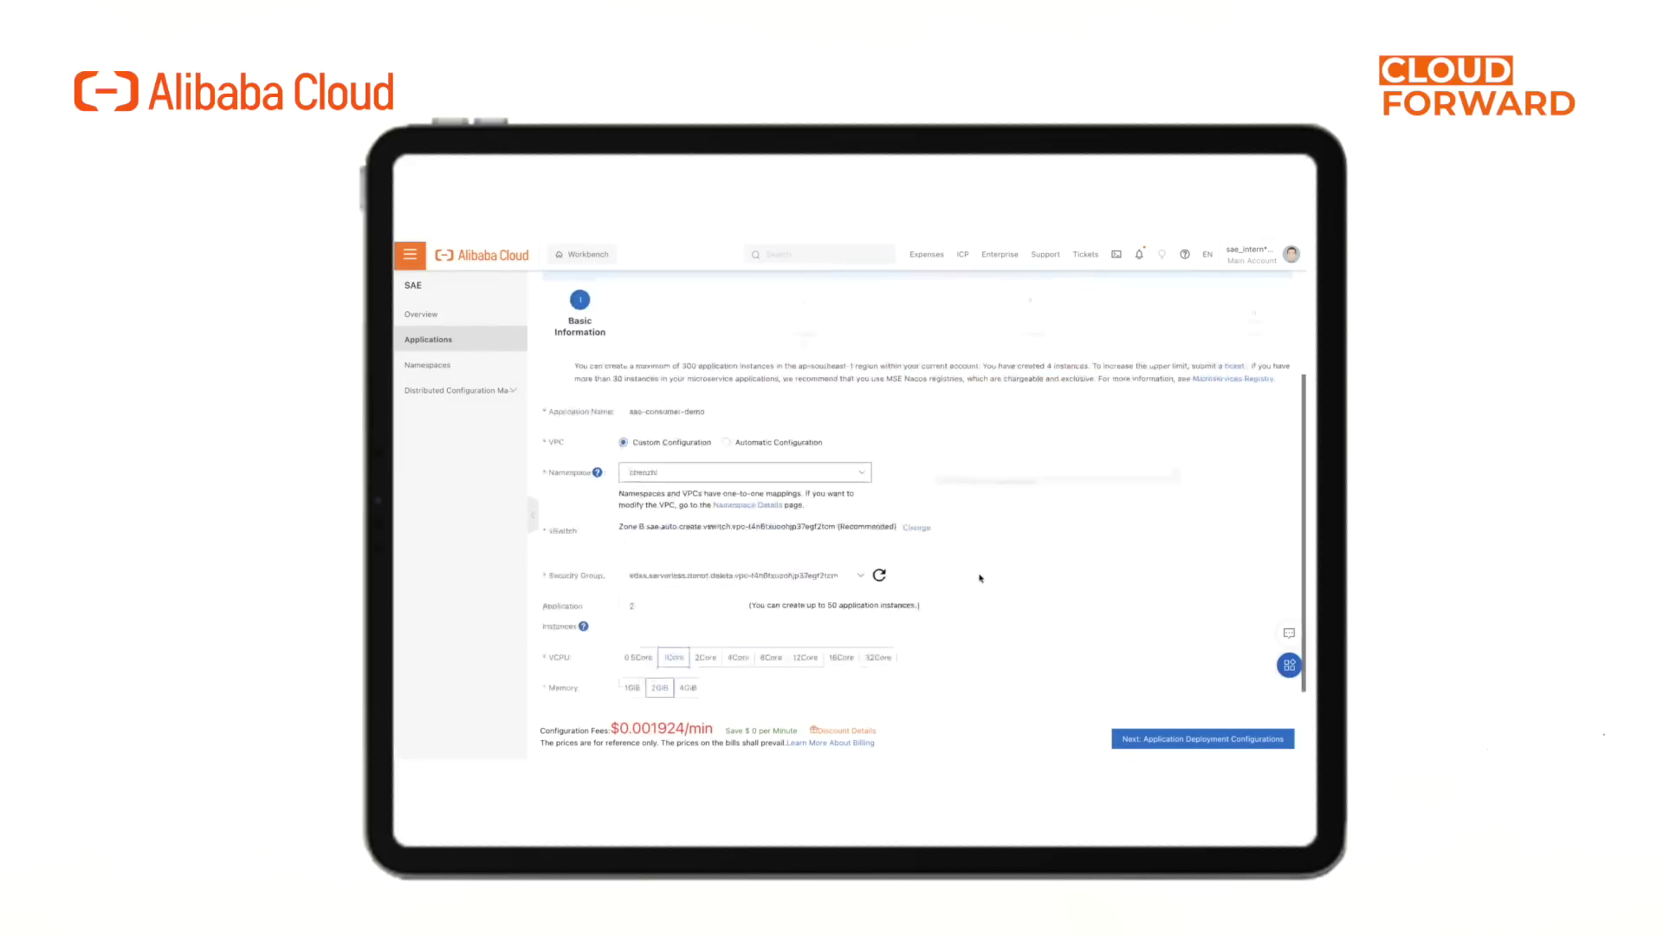
pyautogui.scroll(-2, 981, 577)
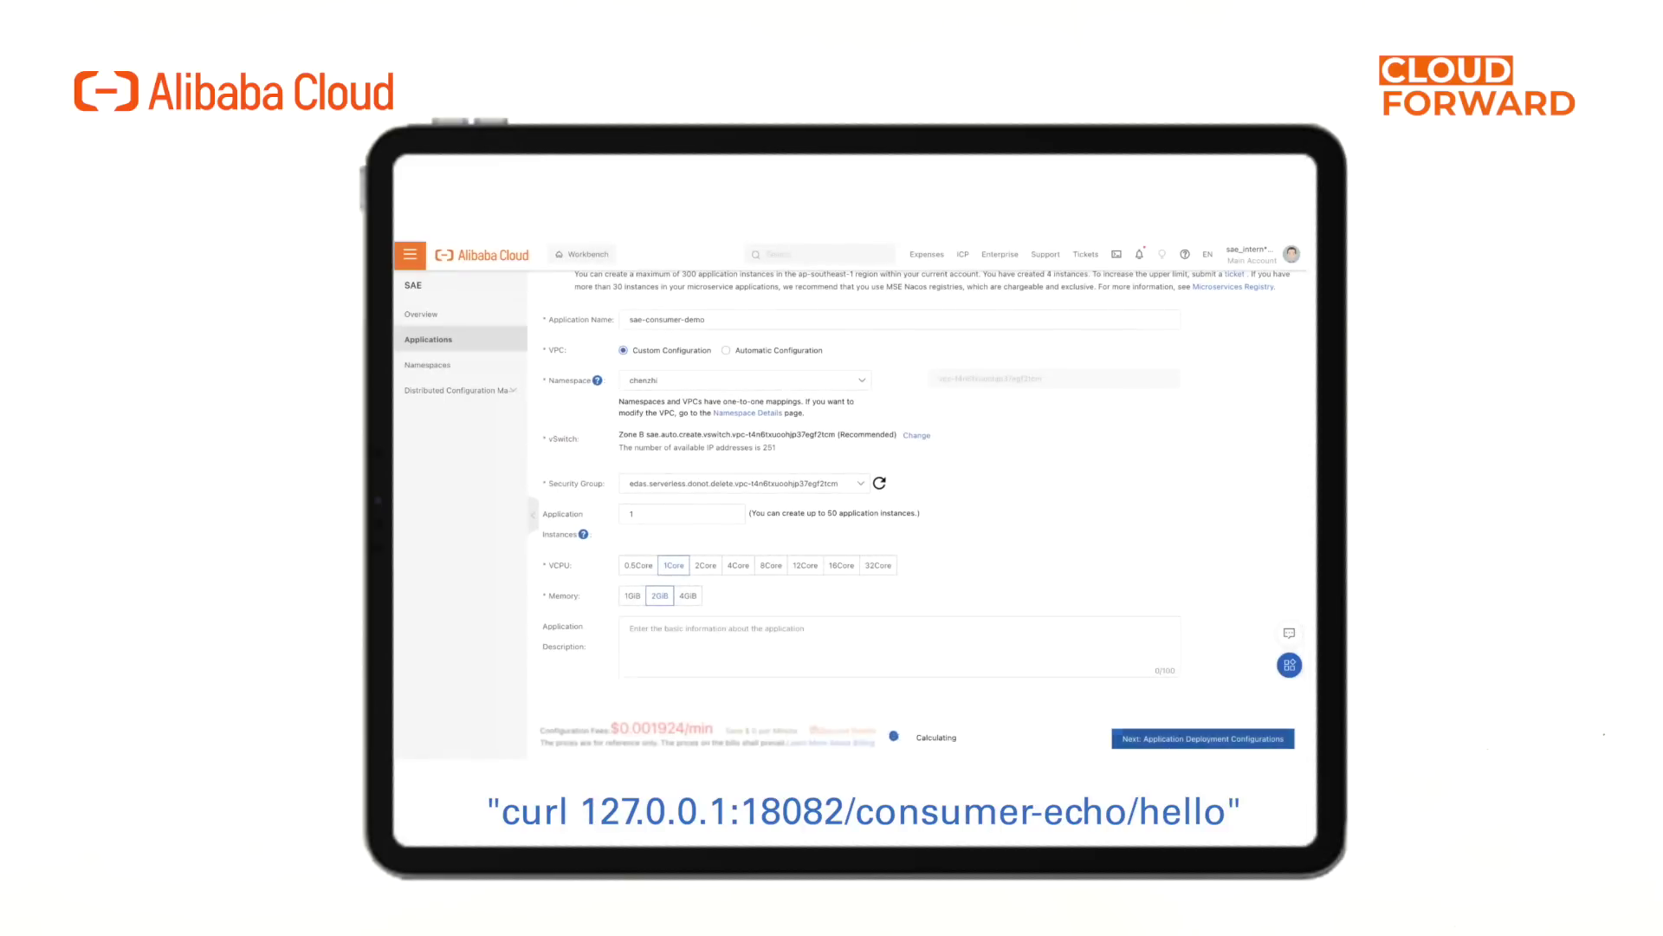
pyautogui.click(1202, 738)
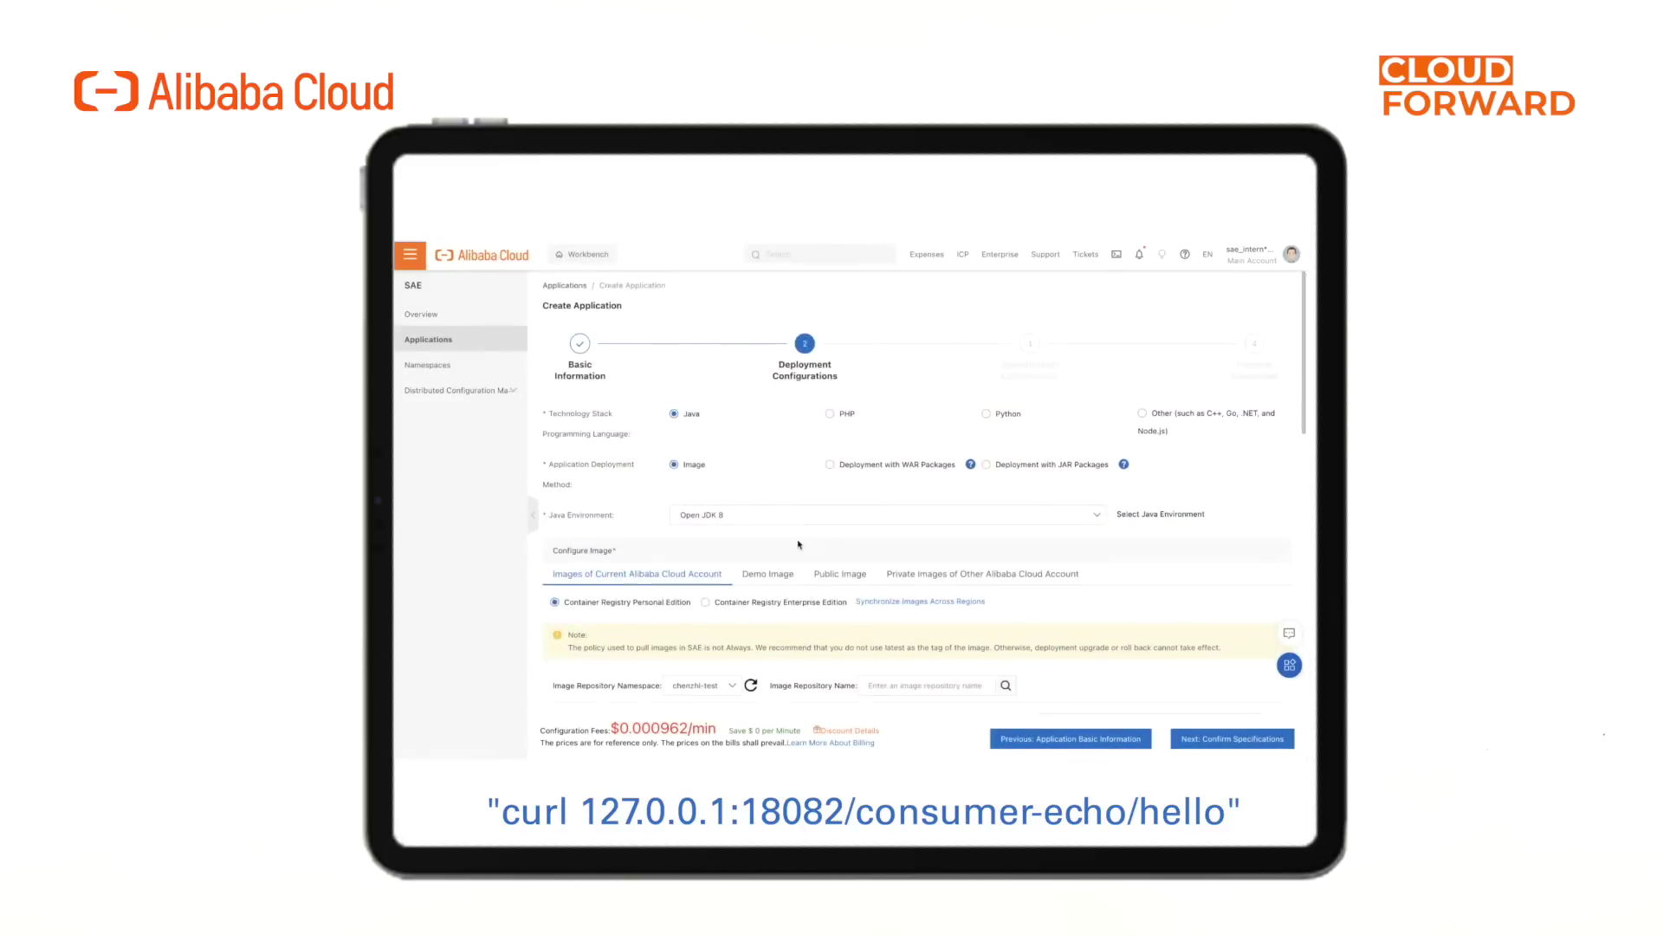
pyautogui.scroll(-1, 799, 544)
# Choose the demo consumer image, submit the application and view its basic information page
pyautogui.click(768, 556)
pyautogui.scroll(-2, 910, 585)
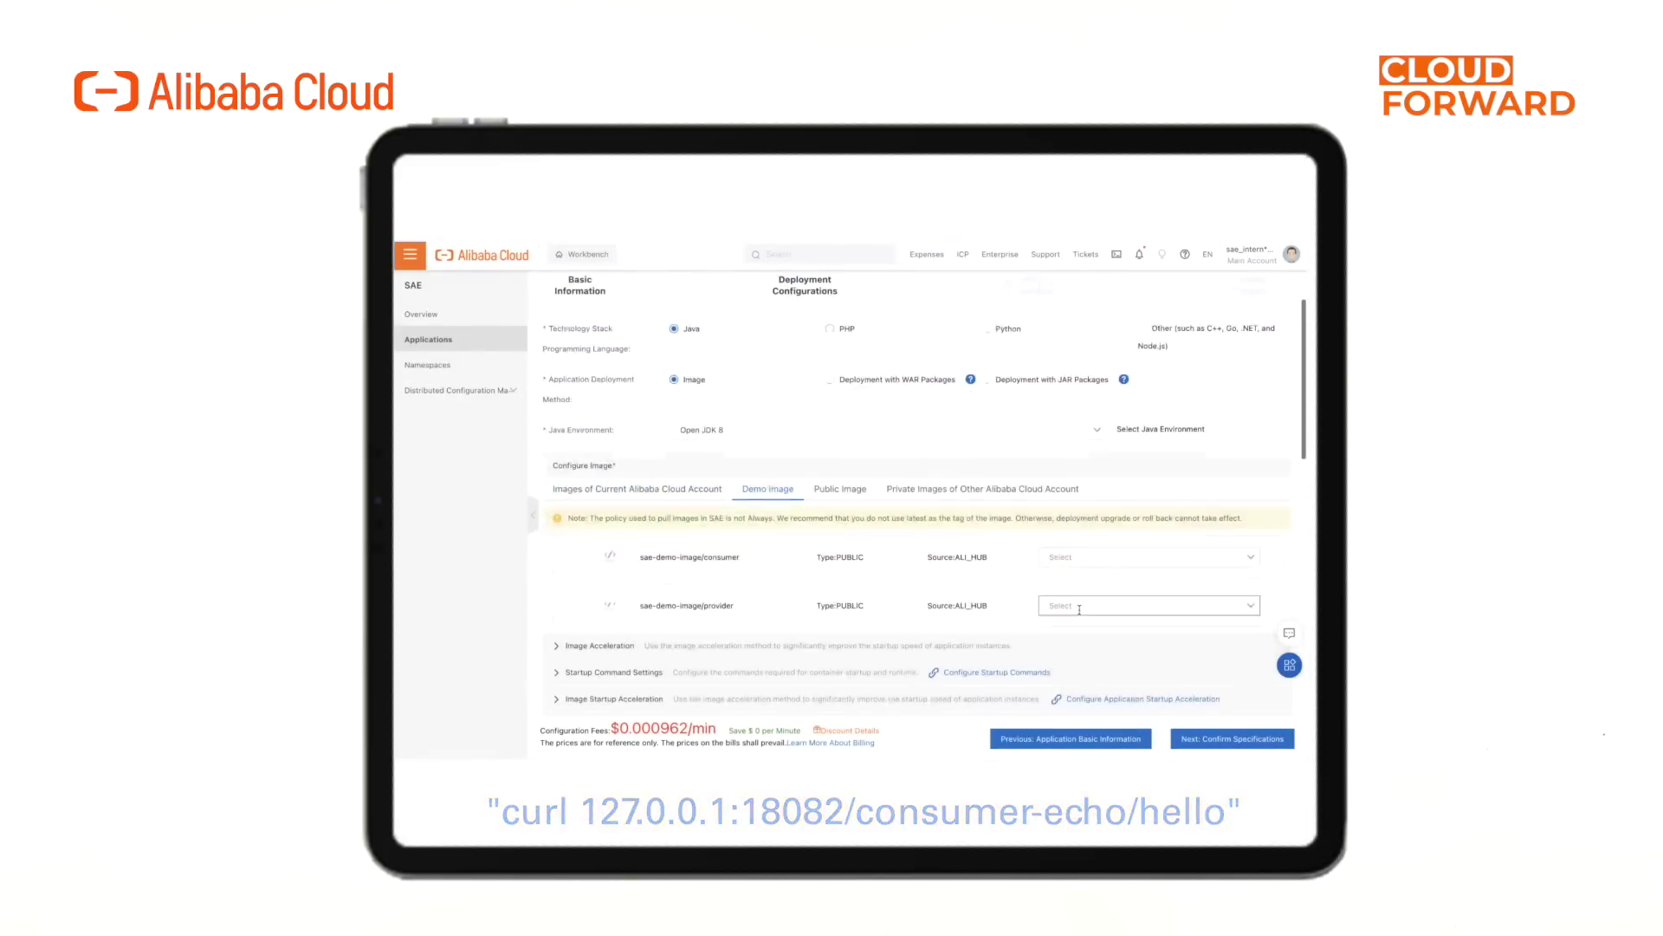
pyautogui.click(1079, 605)
pyautogui.scroll(-5, 1079, 606)
pyautogui.scroll(-5, 1080, 606)
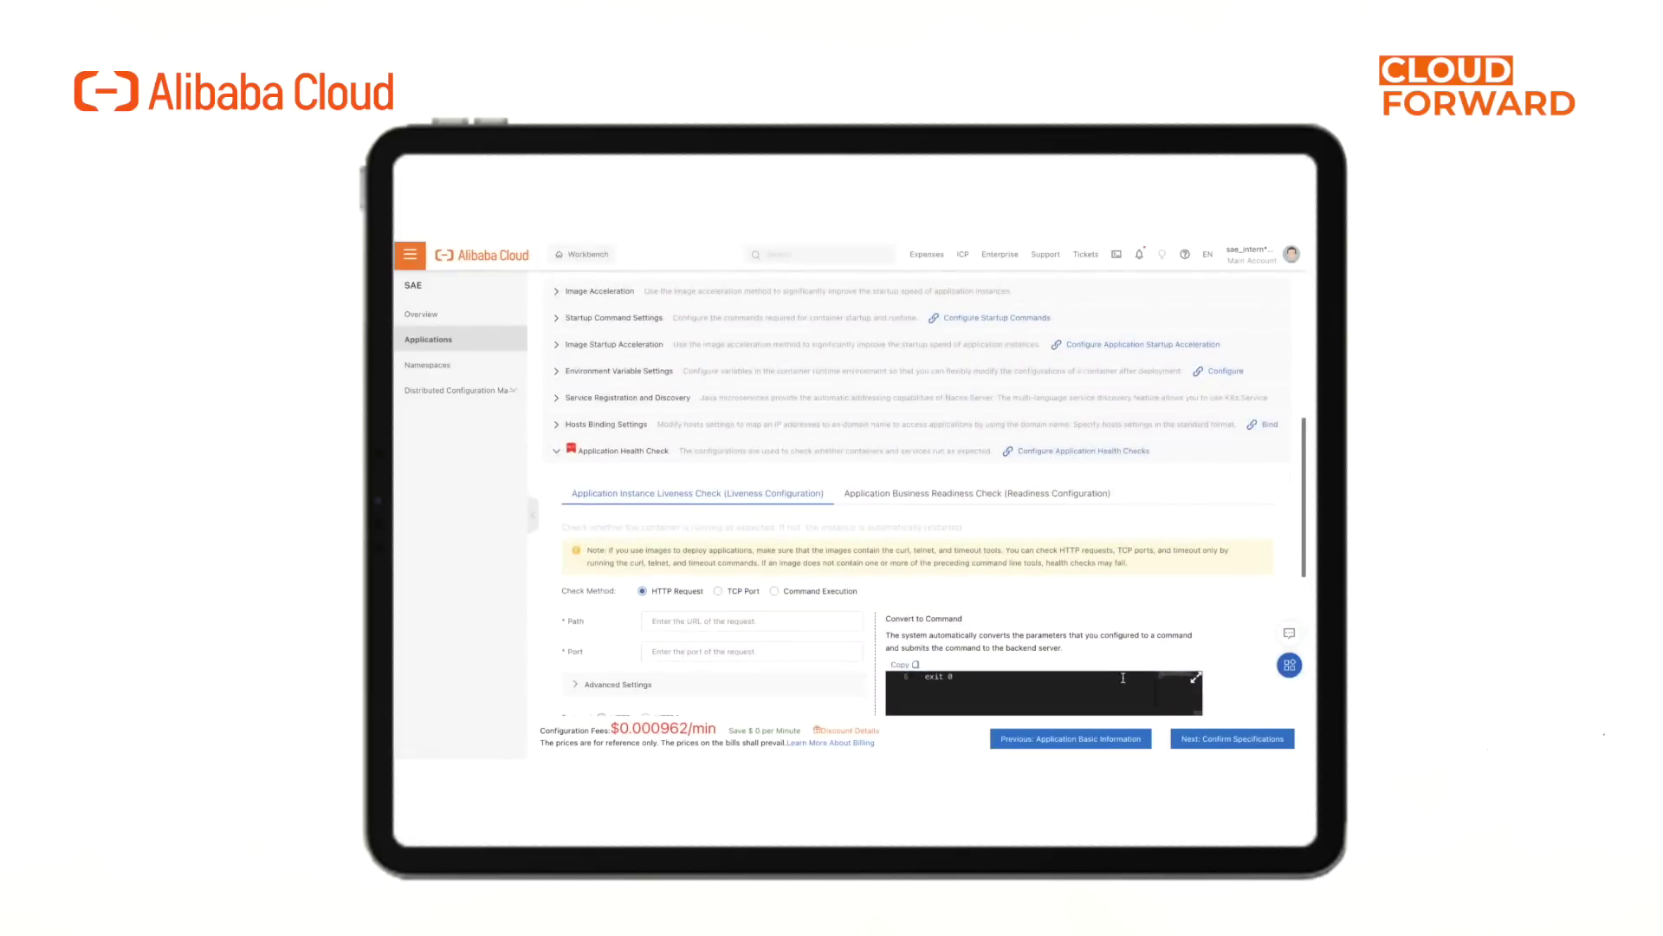
pyautogui.scroll(-5, 1123, 679)
pyautogui.scroll(-3, 1123, 679)
pyautogui.click(1232, 738)
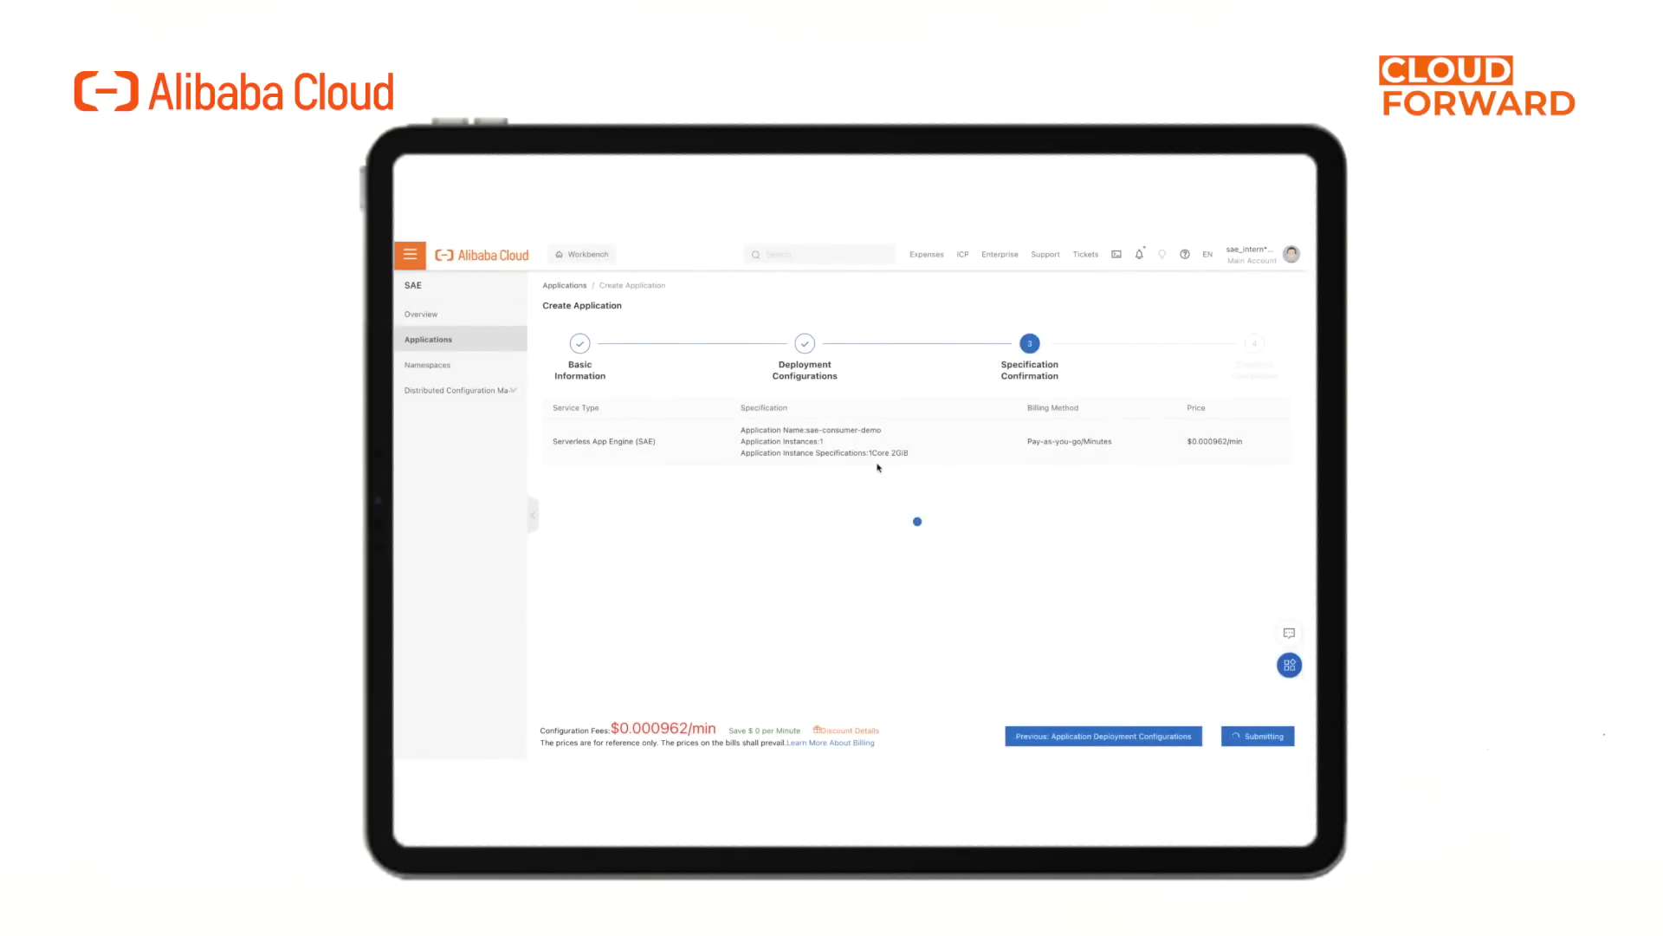
pyautogui.click(1288, 421)
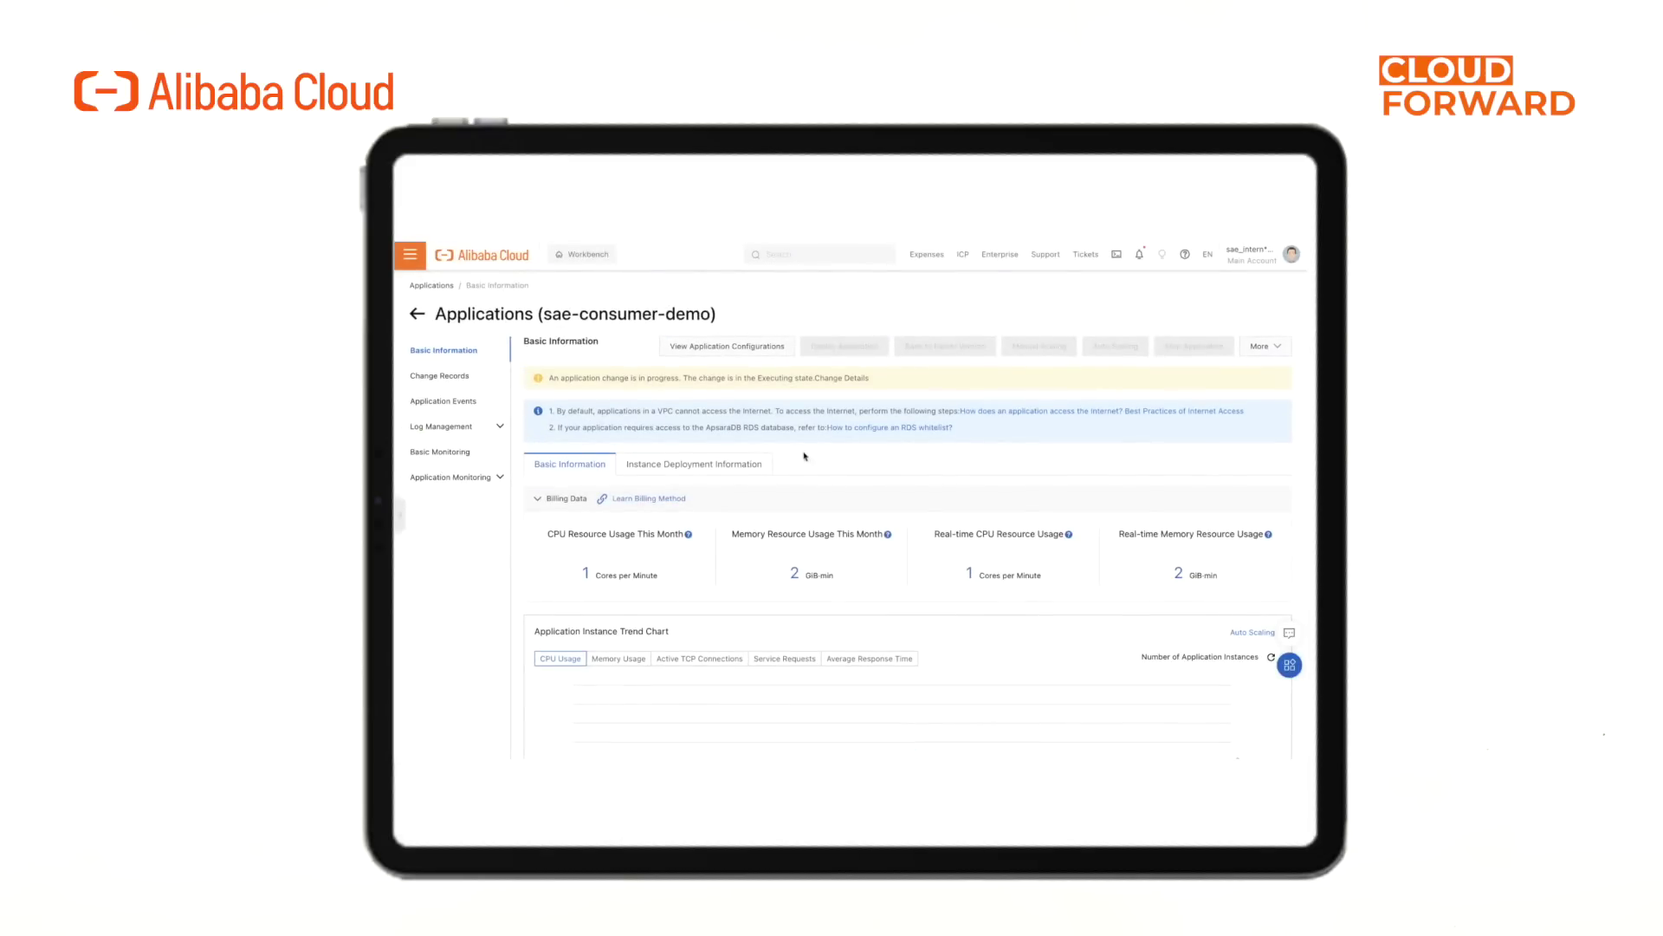
# Check the provider's hello echo response in the consumer instance's Webshell and close the terminal
pyautogui.click(727, 463)
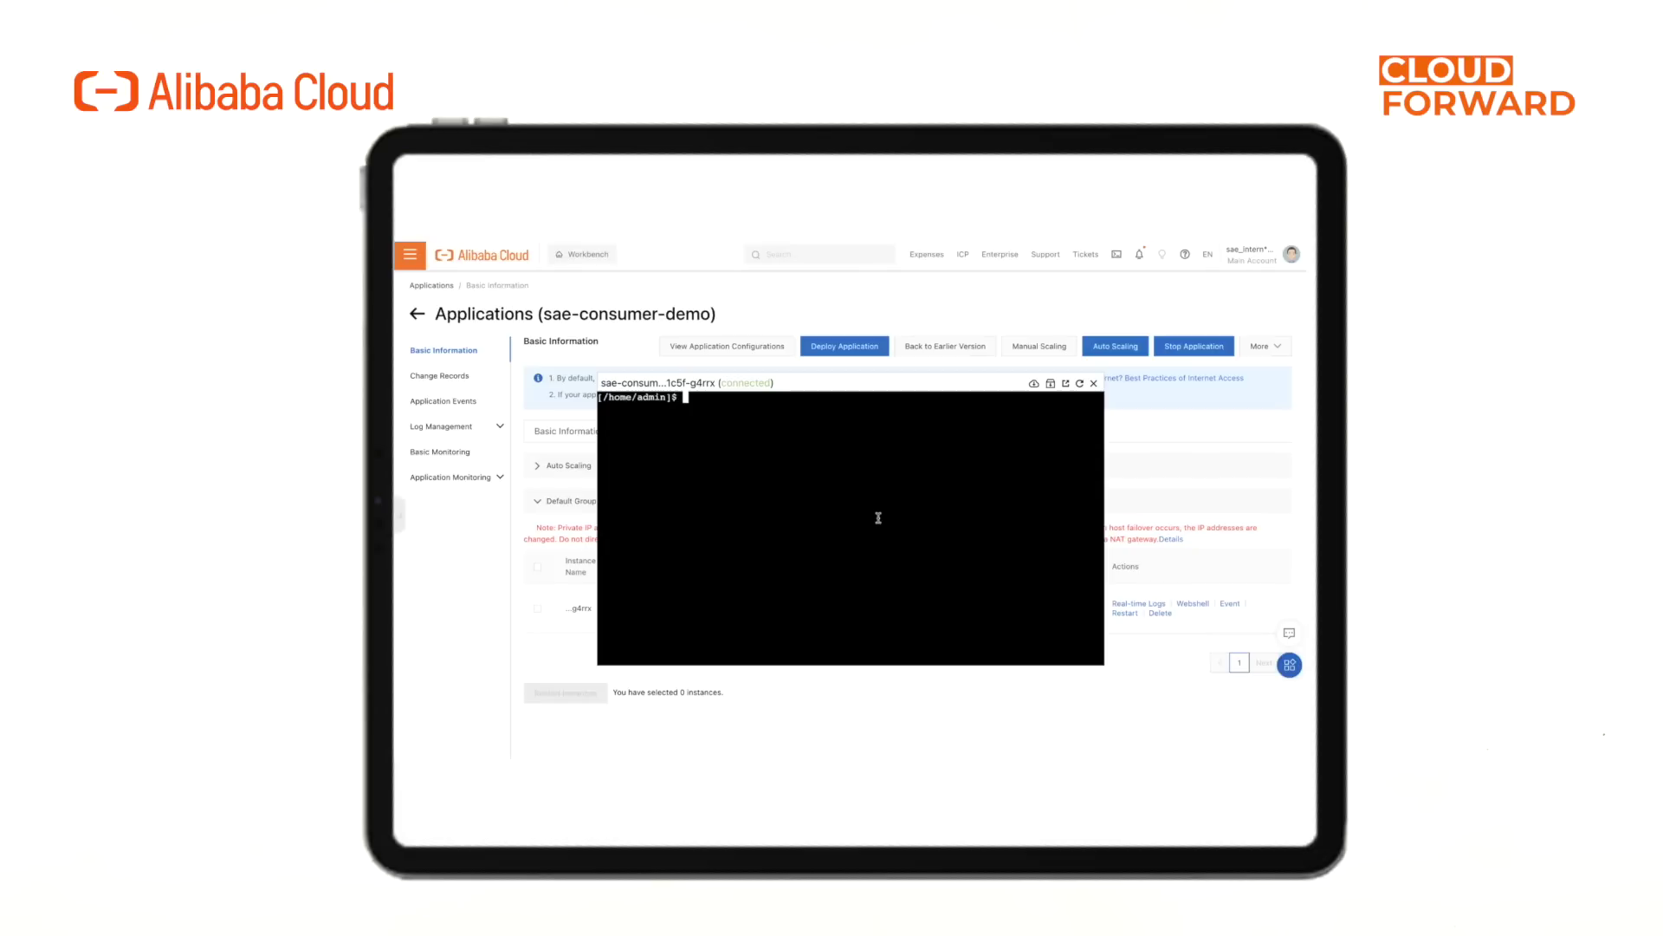
pyautogui.write('curl 127.0.0.1:18082/consumer-echo/hello')
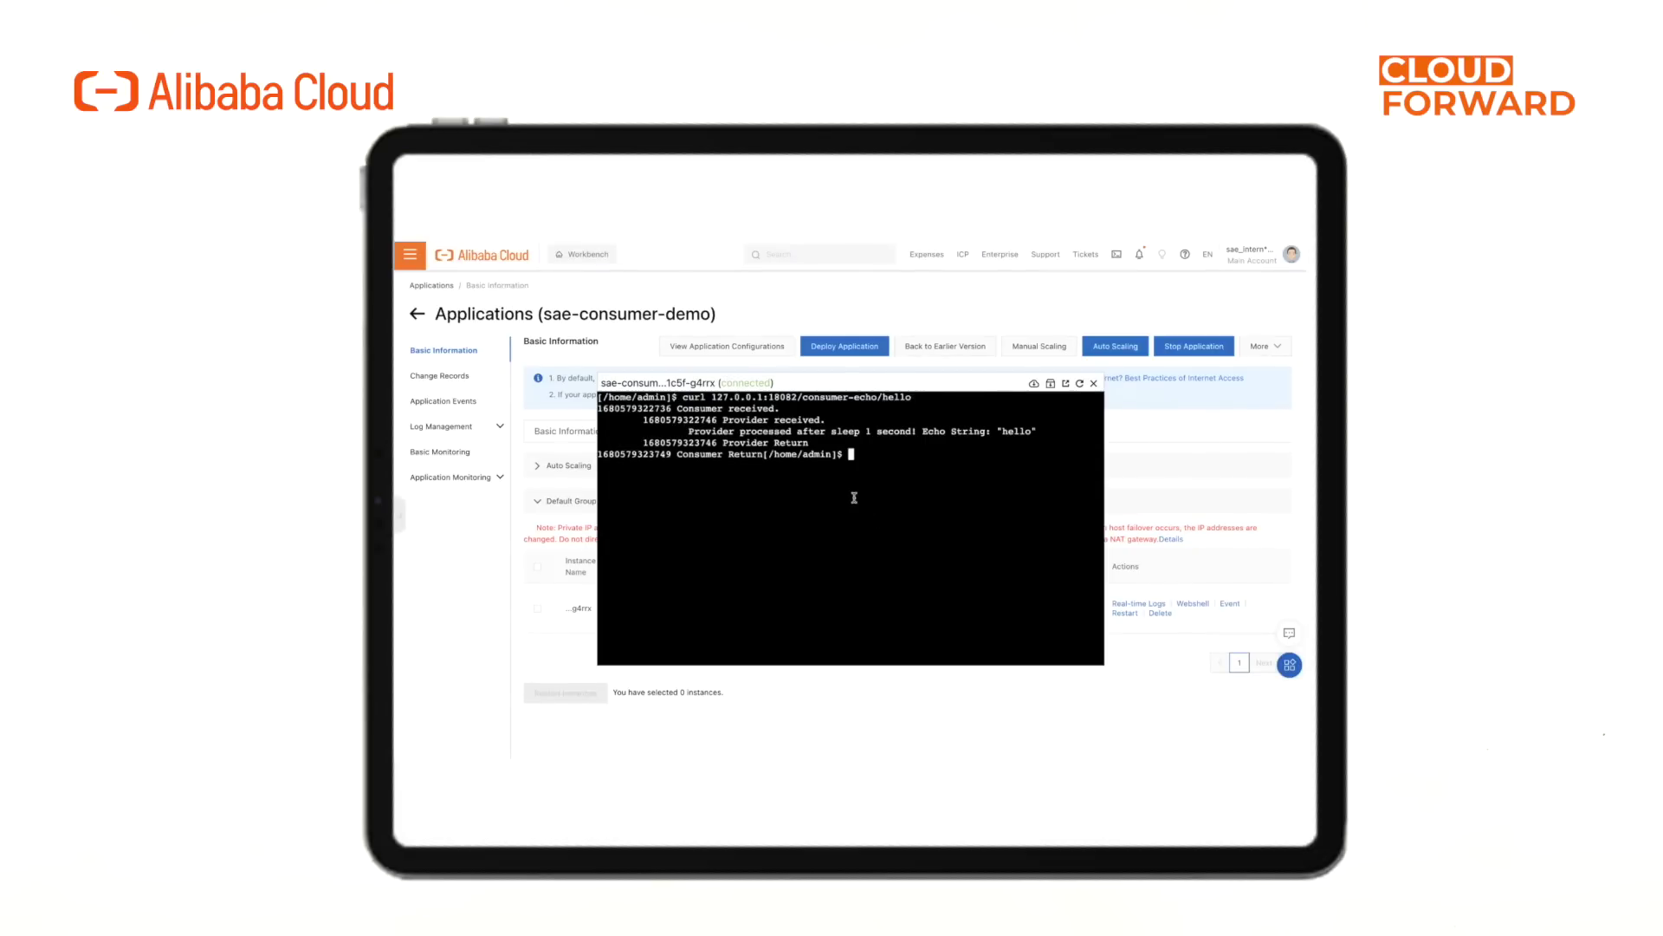
pyautogui.moveTo(765, 429); pyautogui.dragTo(1040, 431)
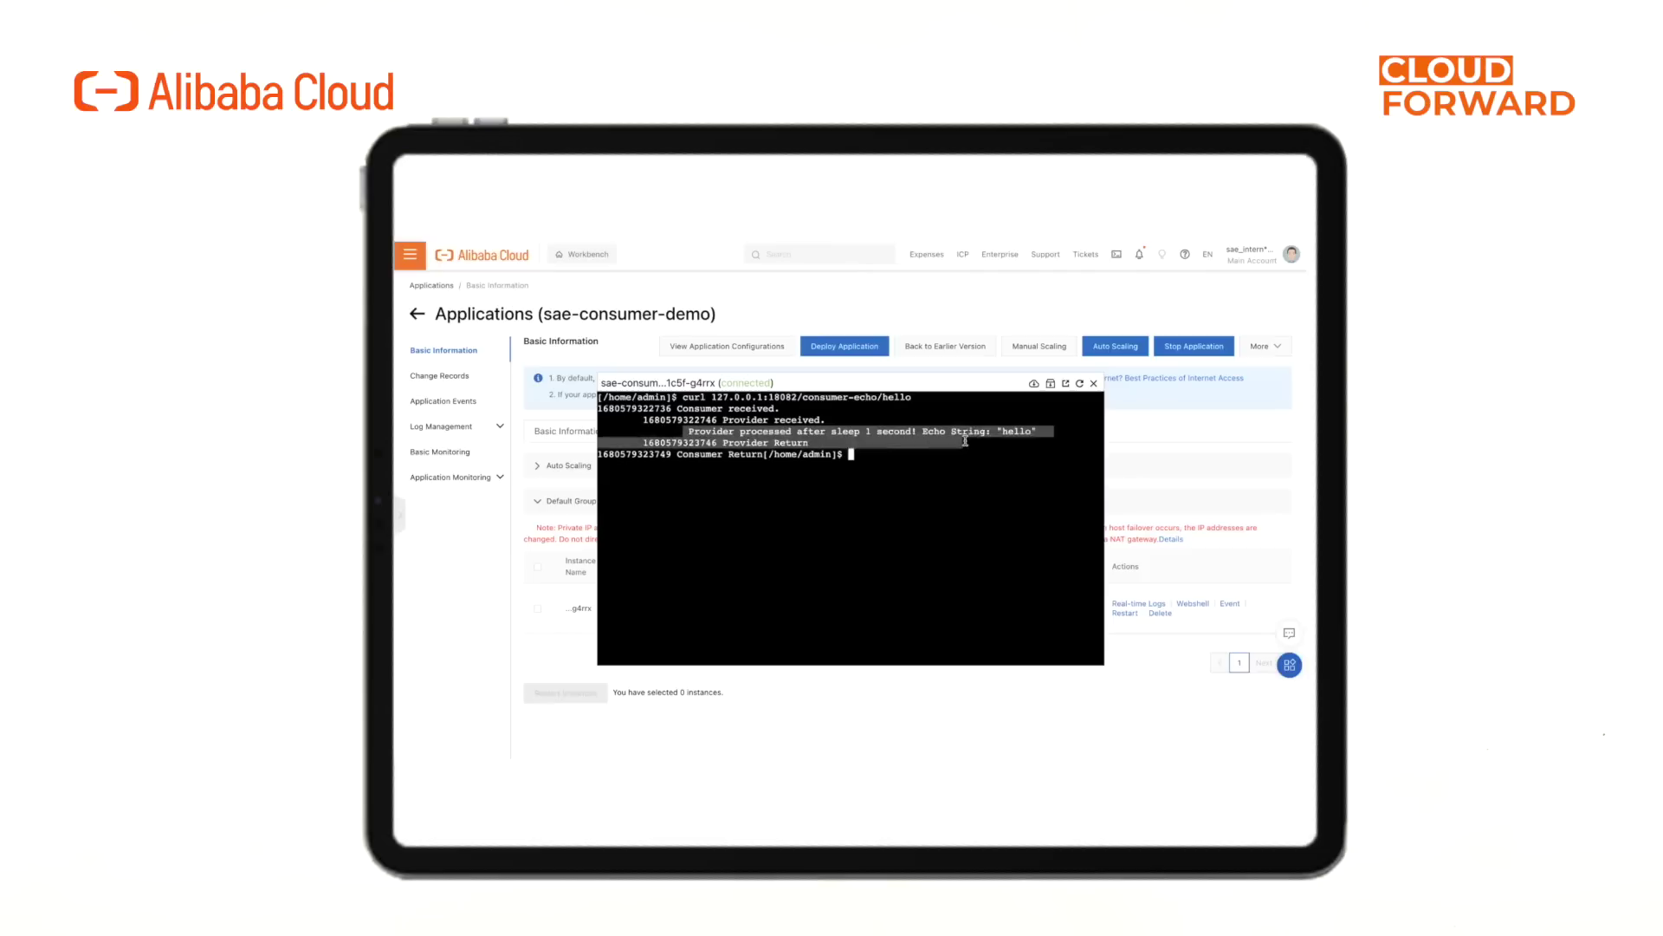
pyautogui.click(896, 468)
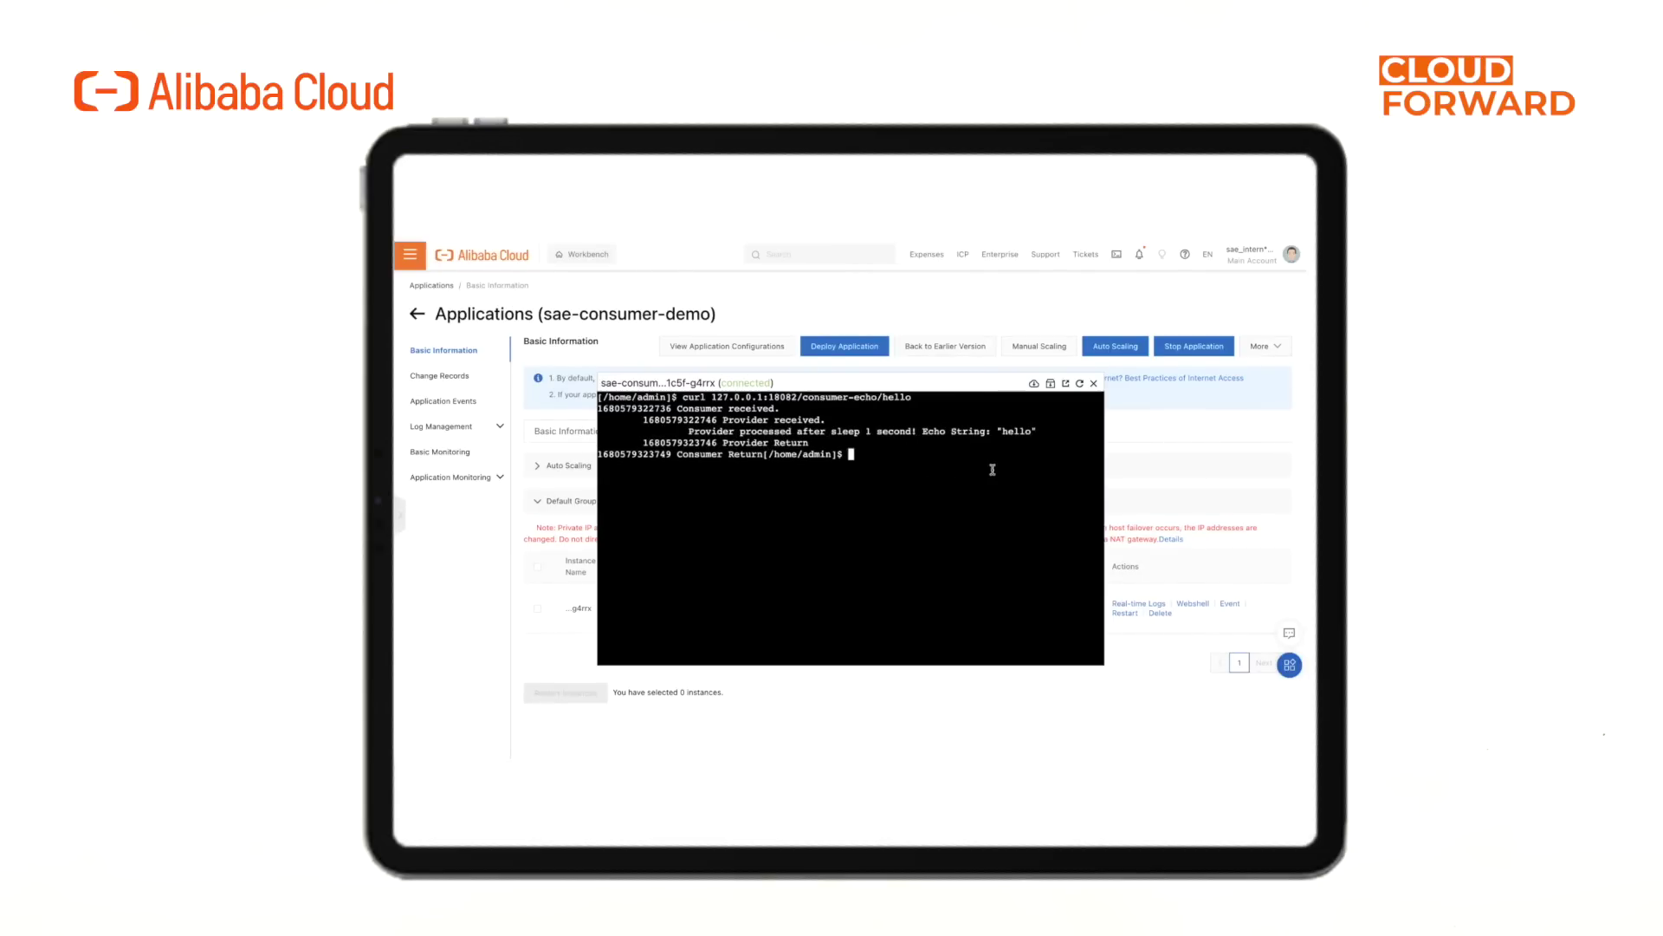
pyautogui.click(1093, 383)
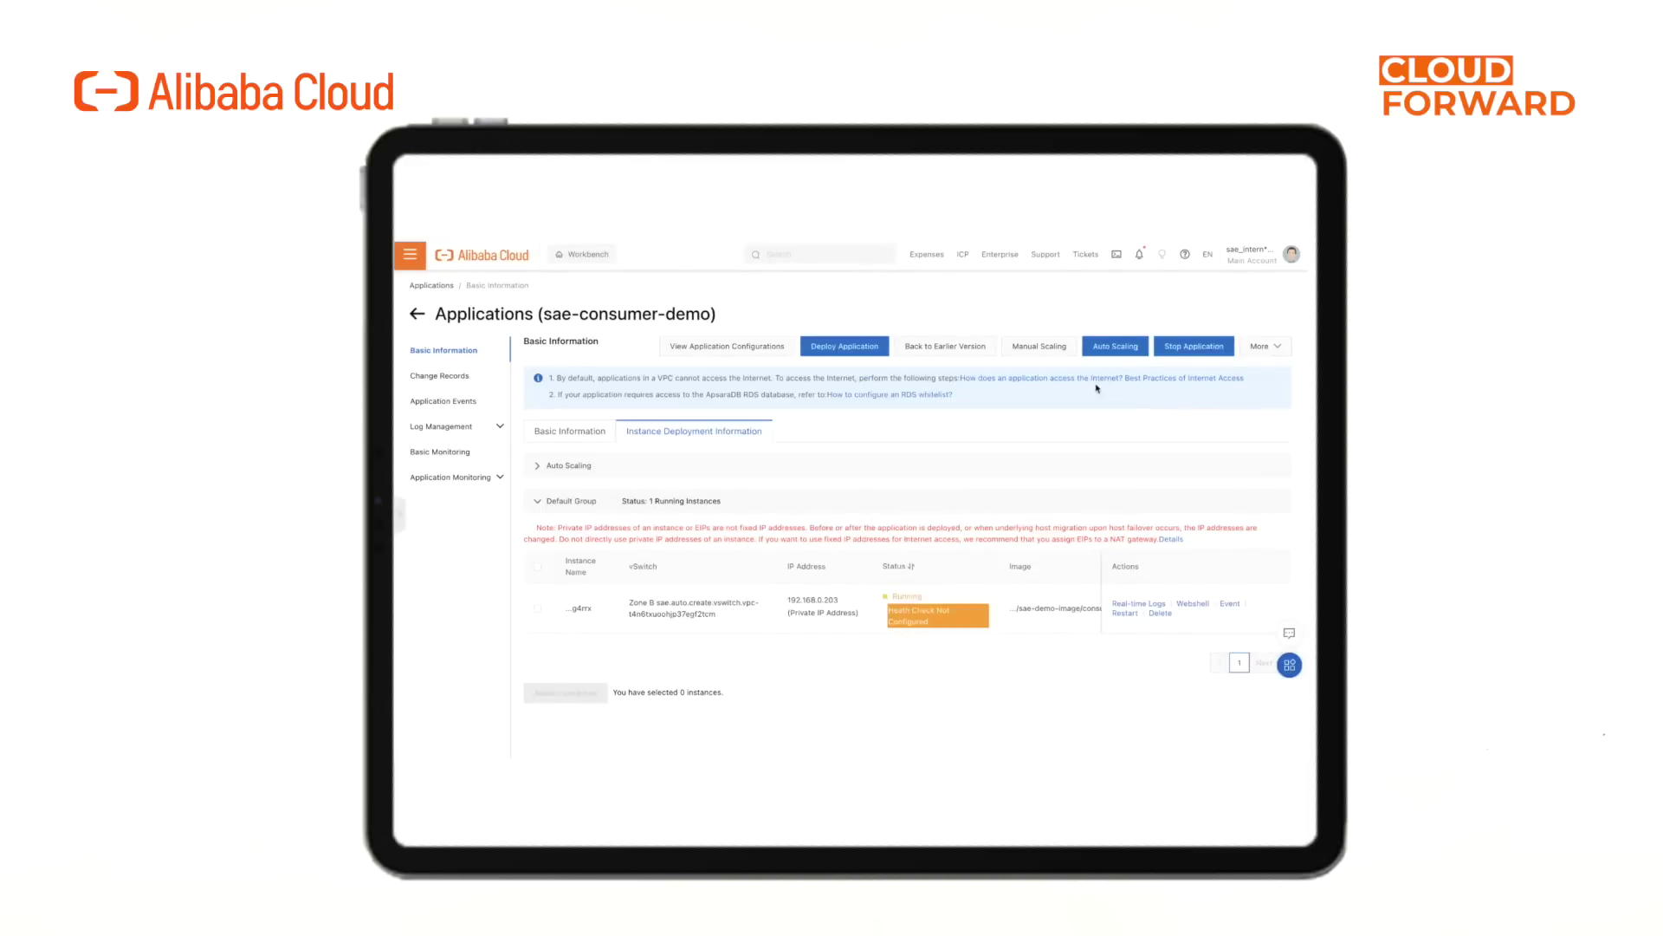
# Review sae-consumer-demo's Basic Monitoring charts and Application Details
pyautogui.click(439, 451)
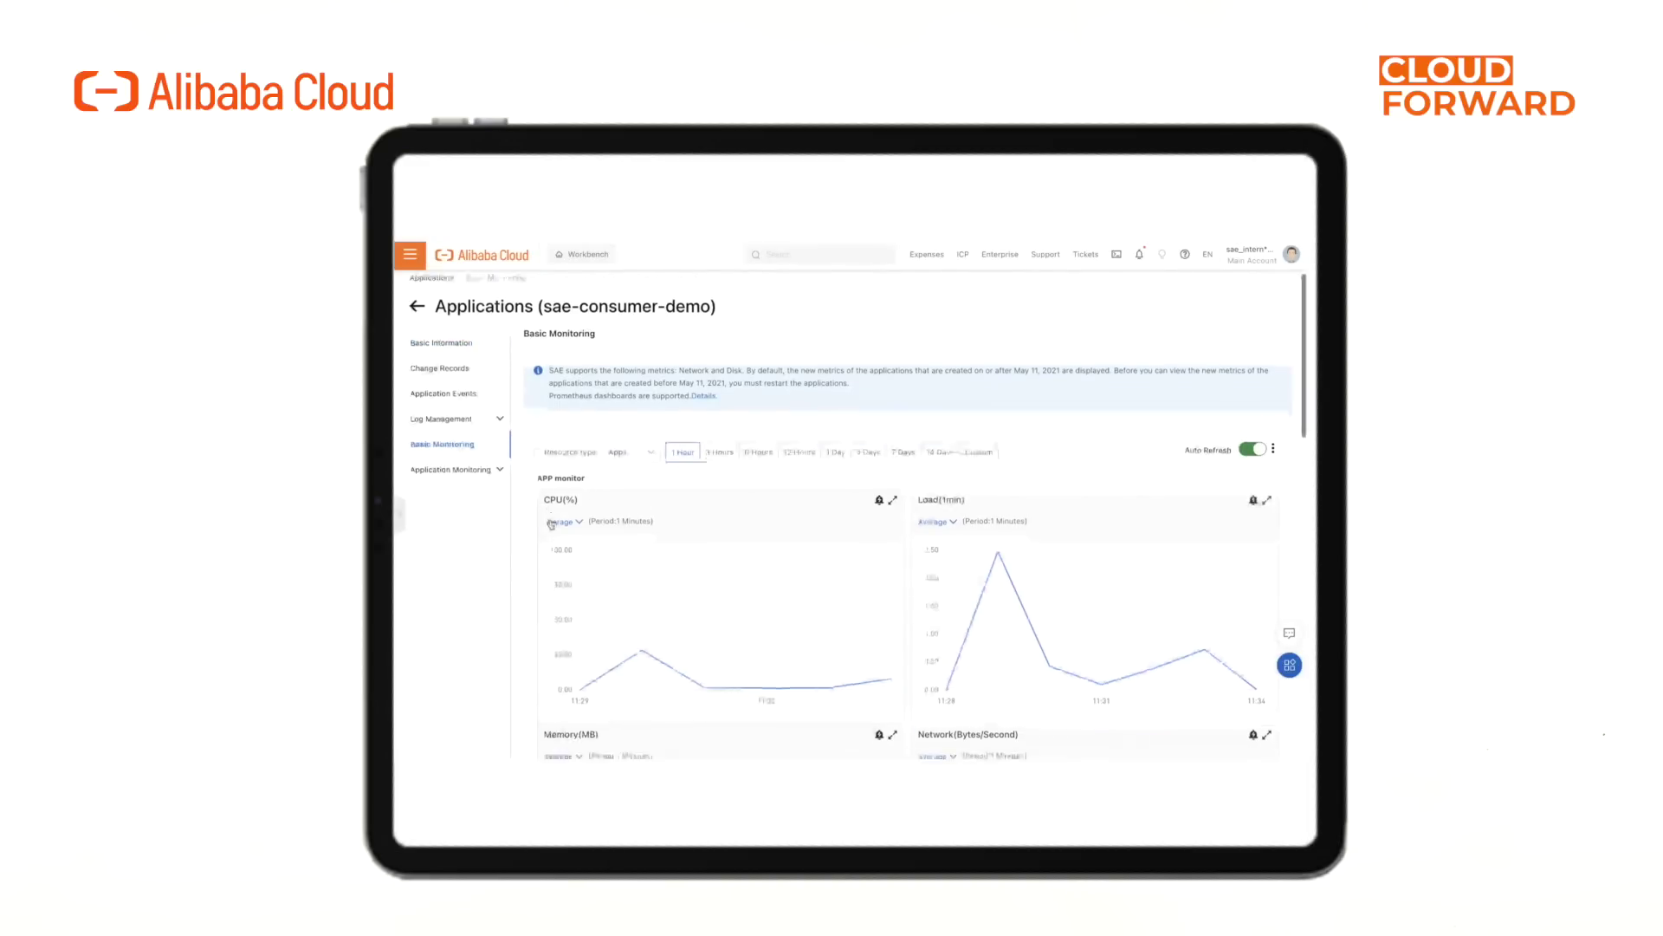
pyautogui.scroll(-2, 551, 523)
pyautogui.click(450, 411)
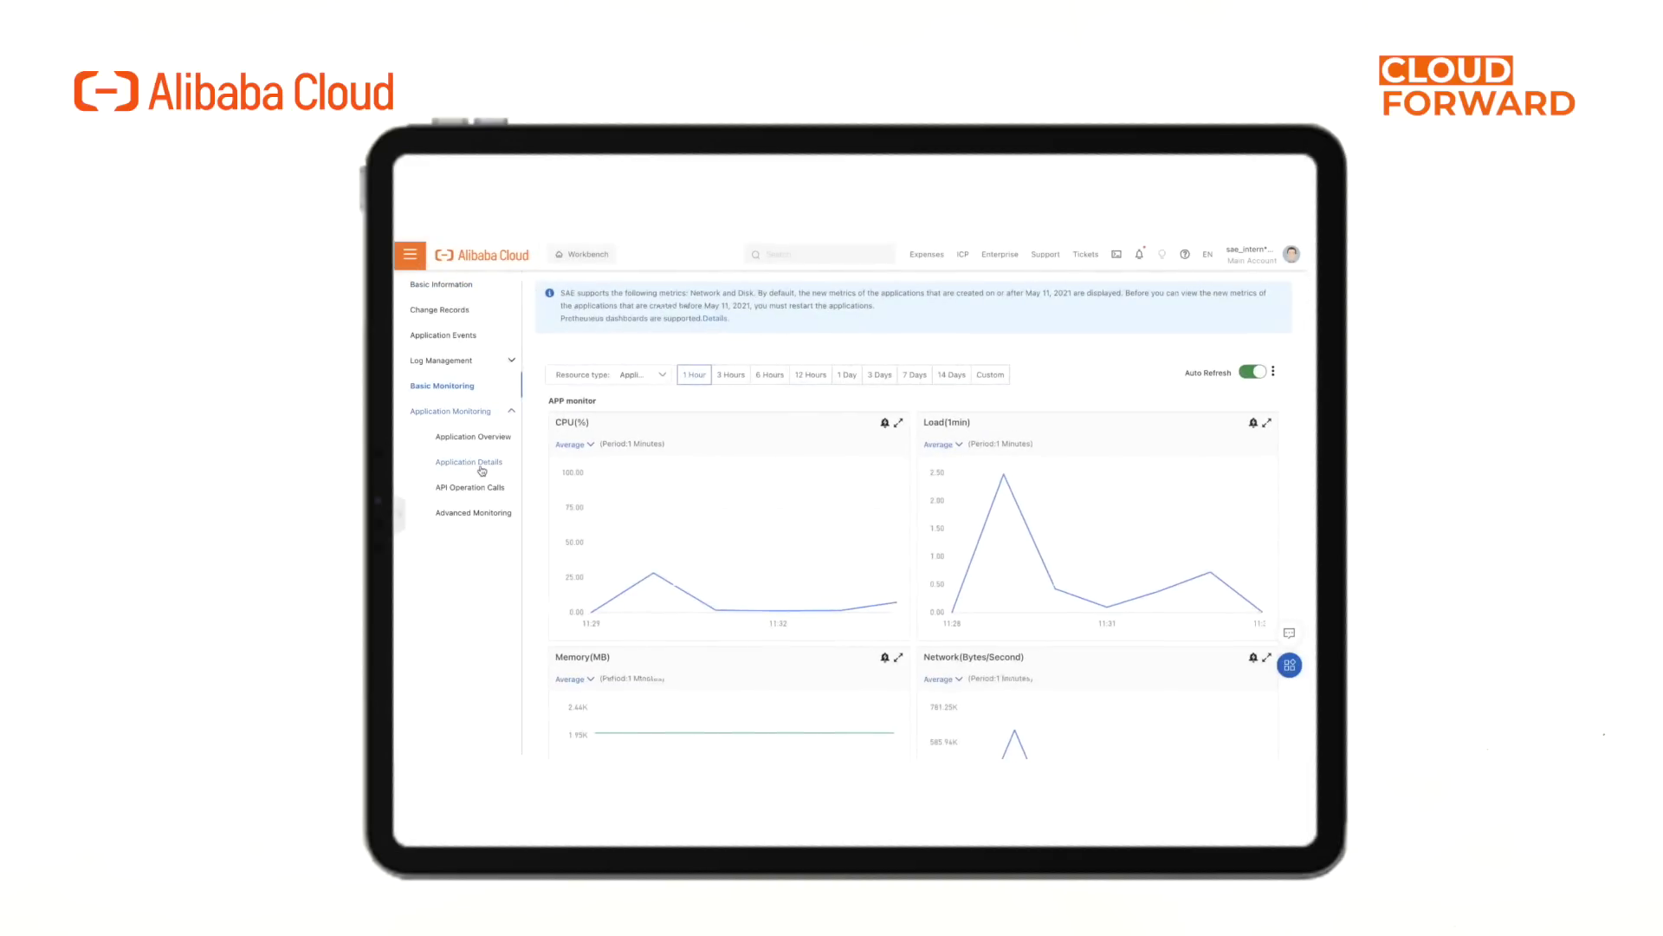
pyautogui.click(470, 462)
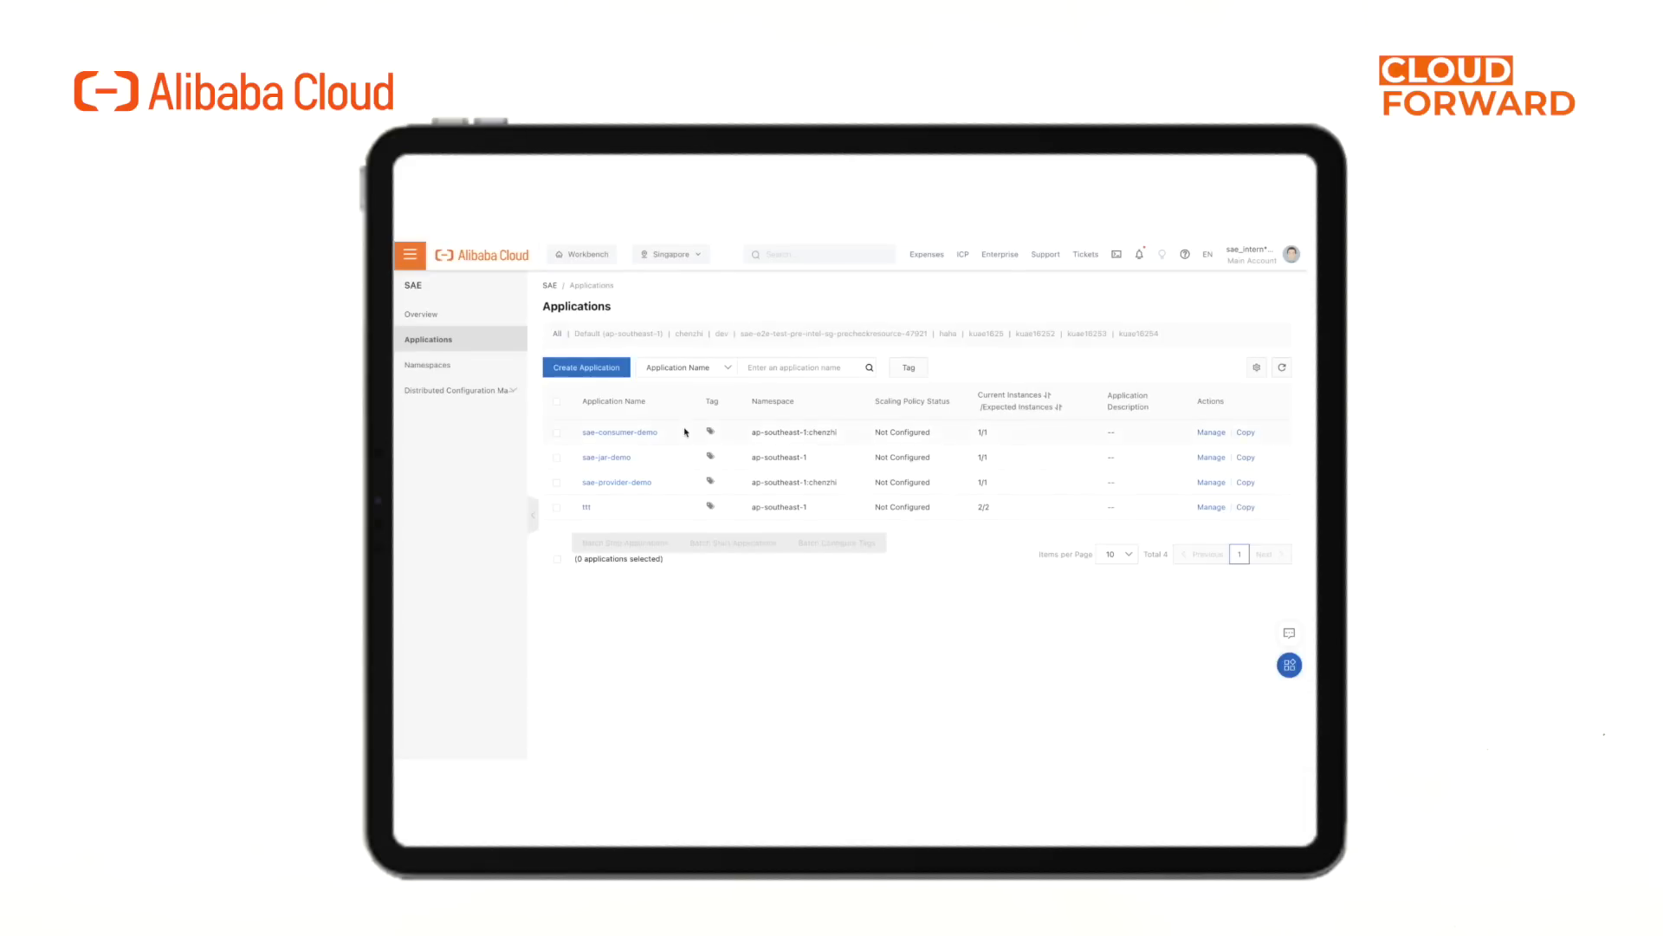
# Start a new application named sae-php-demo with automatic network configuration
pyautogui.click(602, 376)
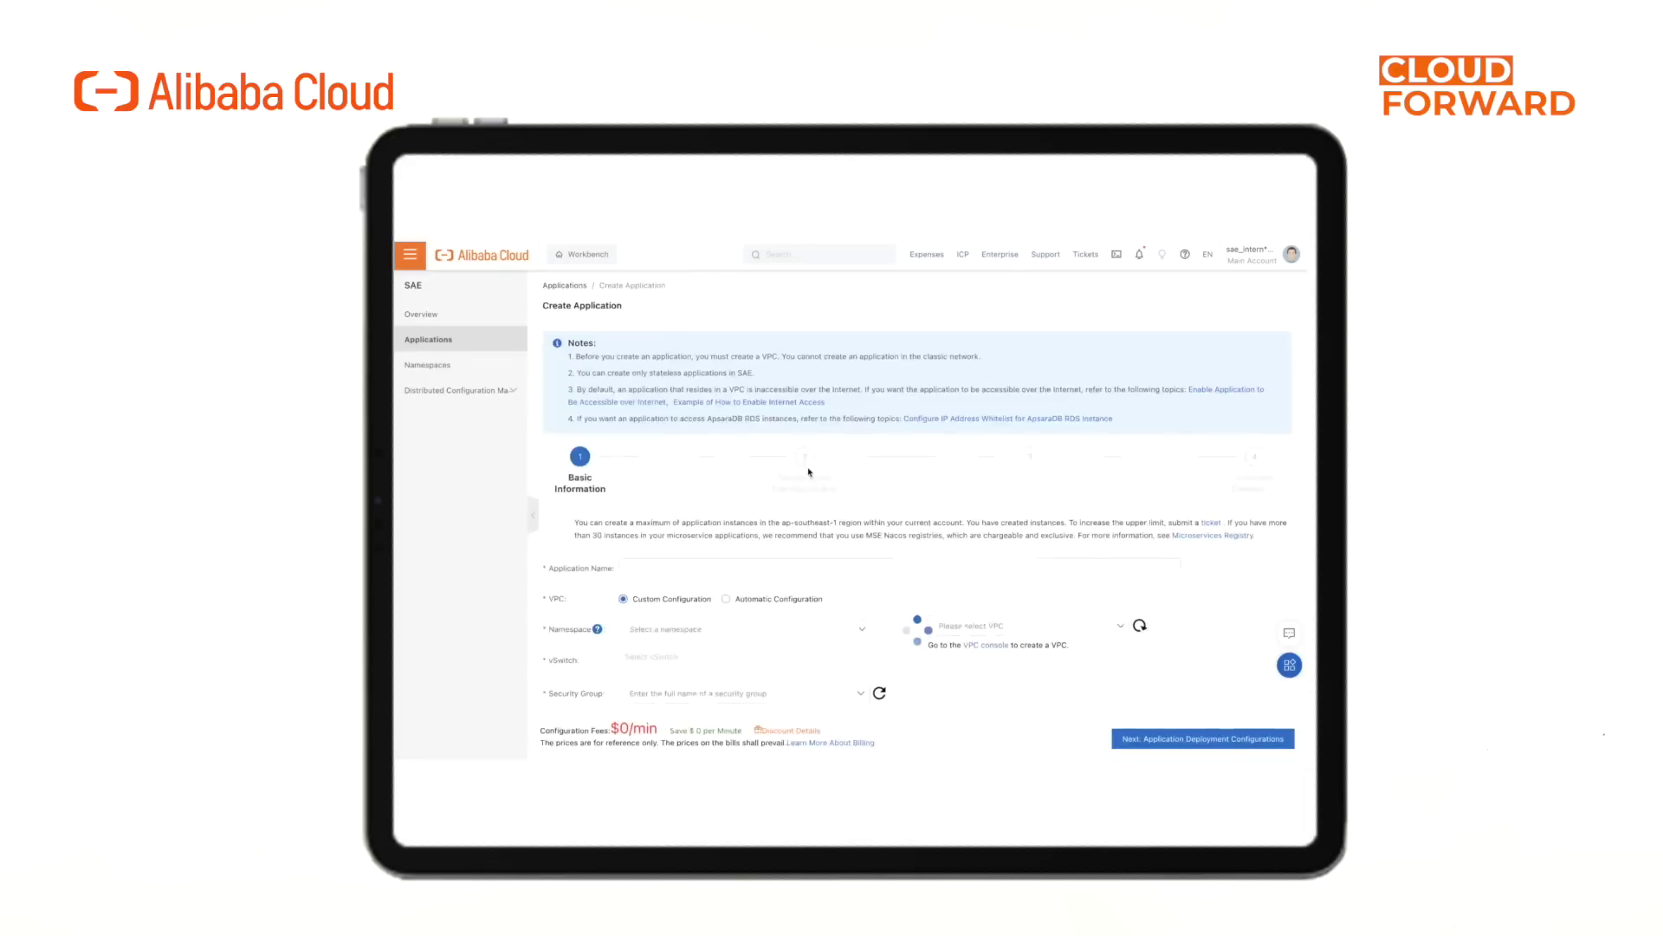
pyautogui.scroll(-1, 778, 494)
pyautogui.click(779, 496)
pyautogui.write('sae-php-demo')
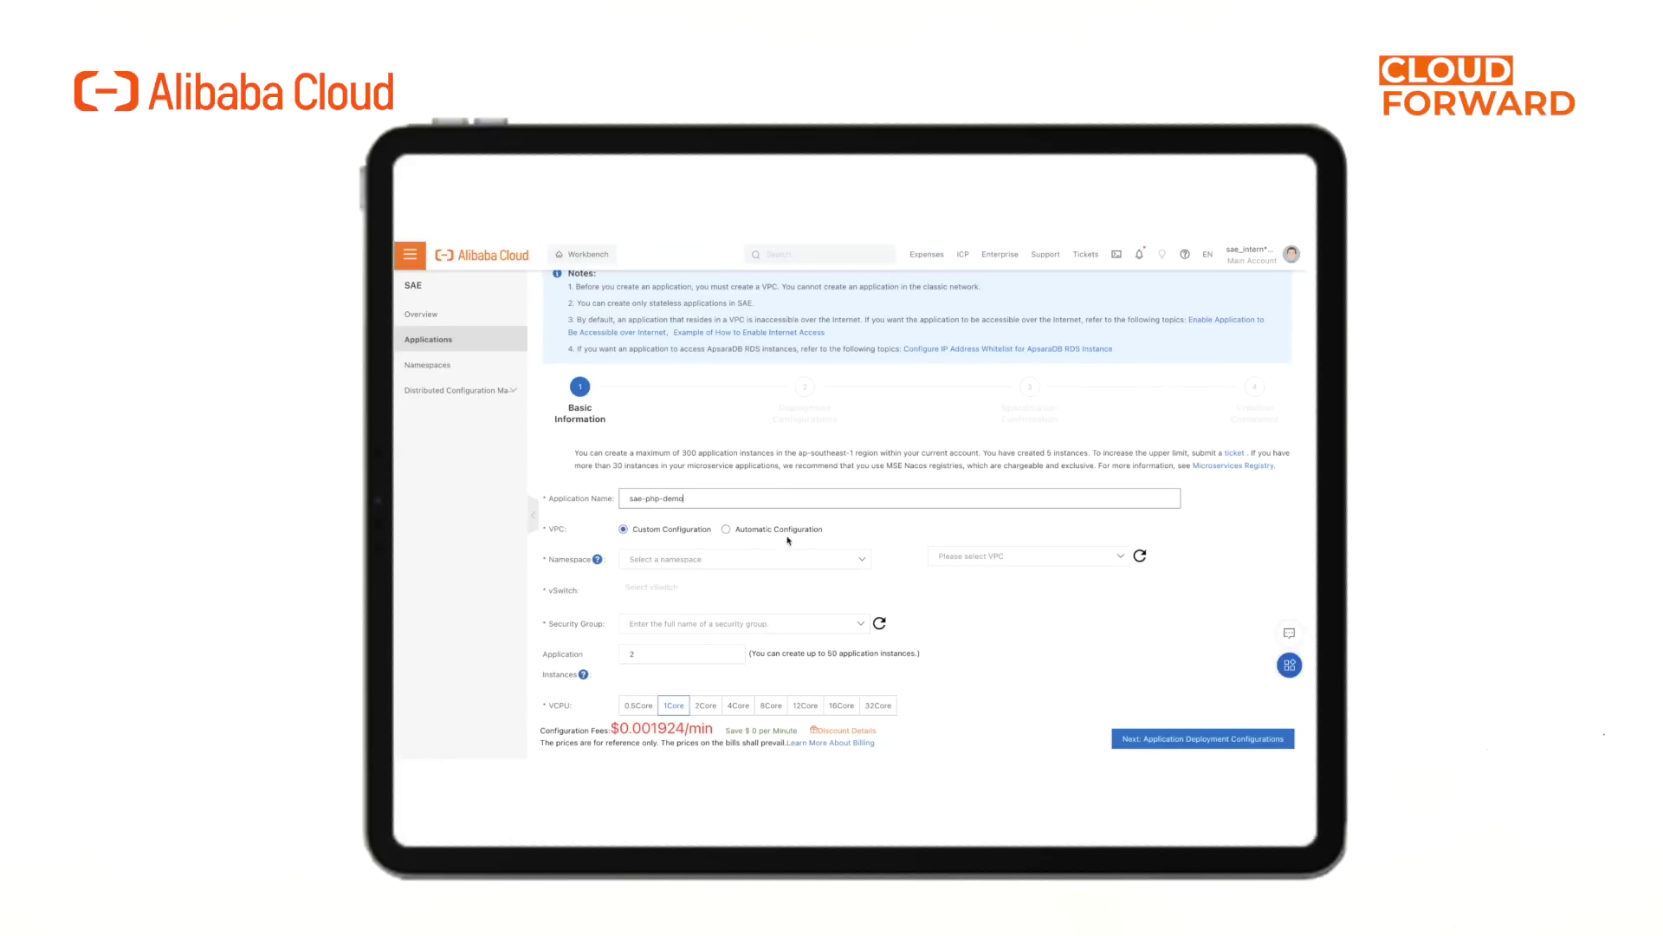
pyautogui.click(726, 529)
pyautogui.scroll(-1, 788, 539)
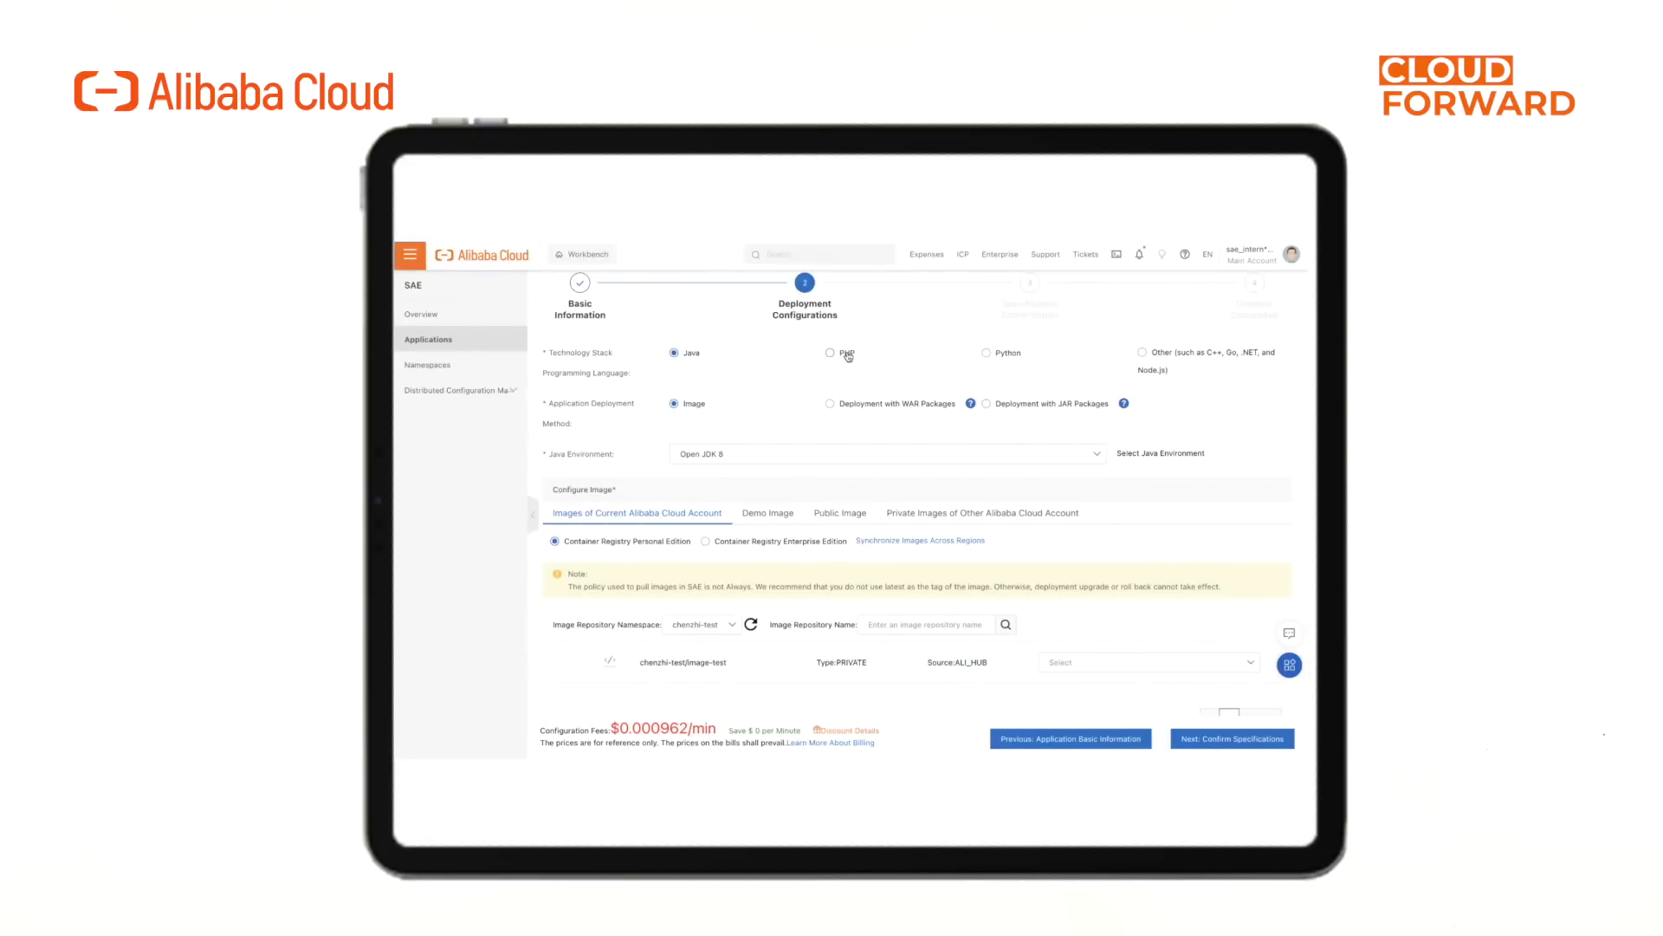
pyautogui.scroll(1, 848, 357)
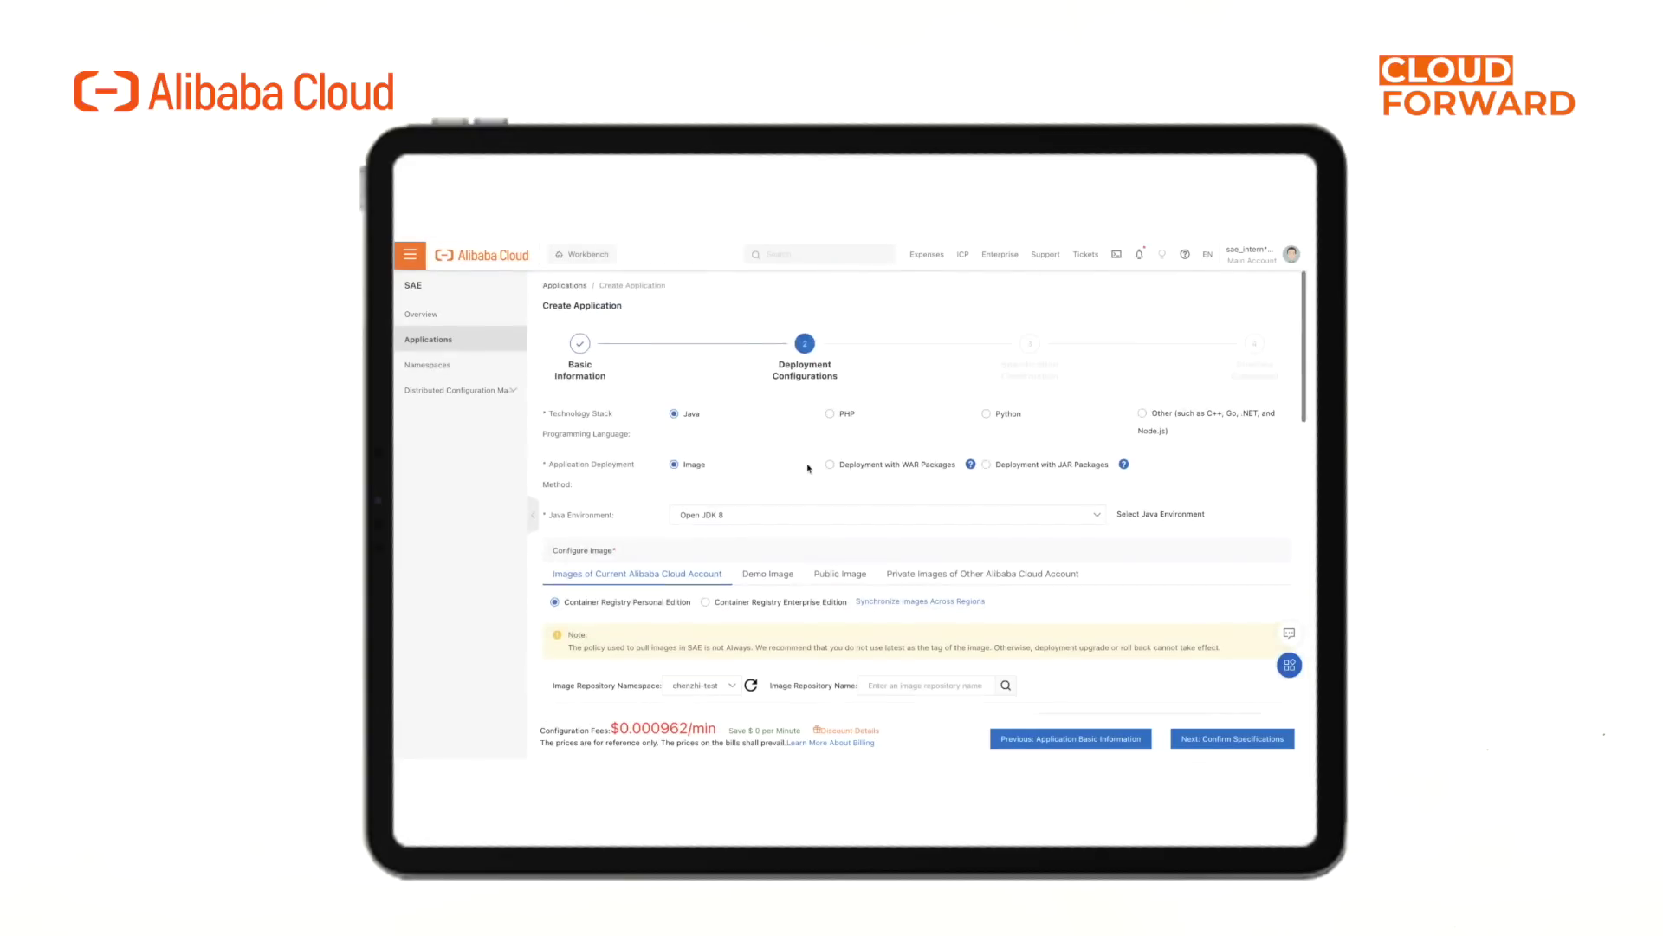
# Choose PHP with ZIP package deployment on PHP-FPM 7.3, upload hello-sae-php.zip, and submit
pyautogui.click(831, 413)
pyautogui.scroll(-1, 832, 430)
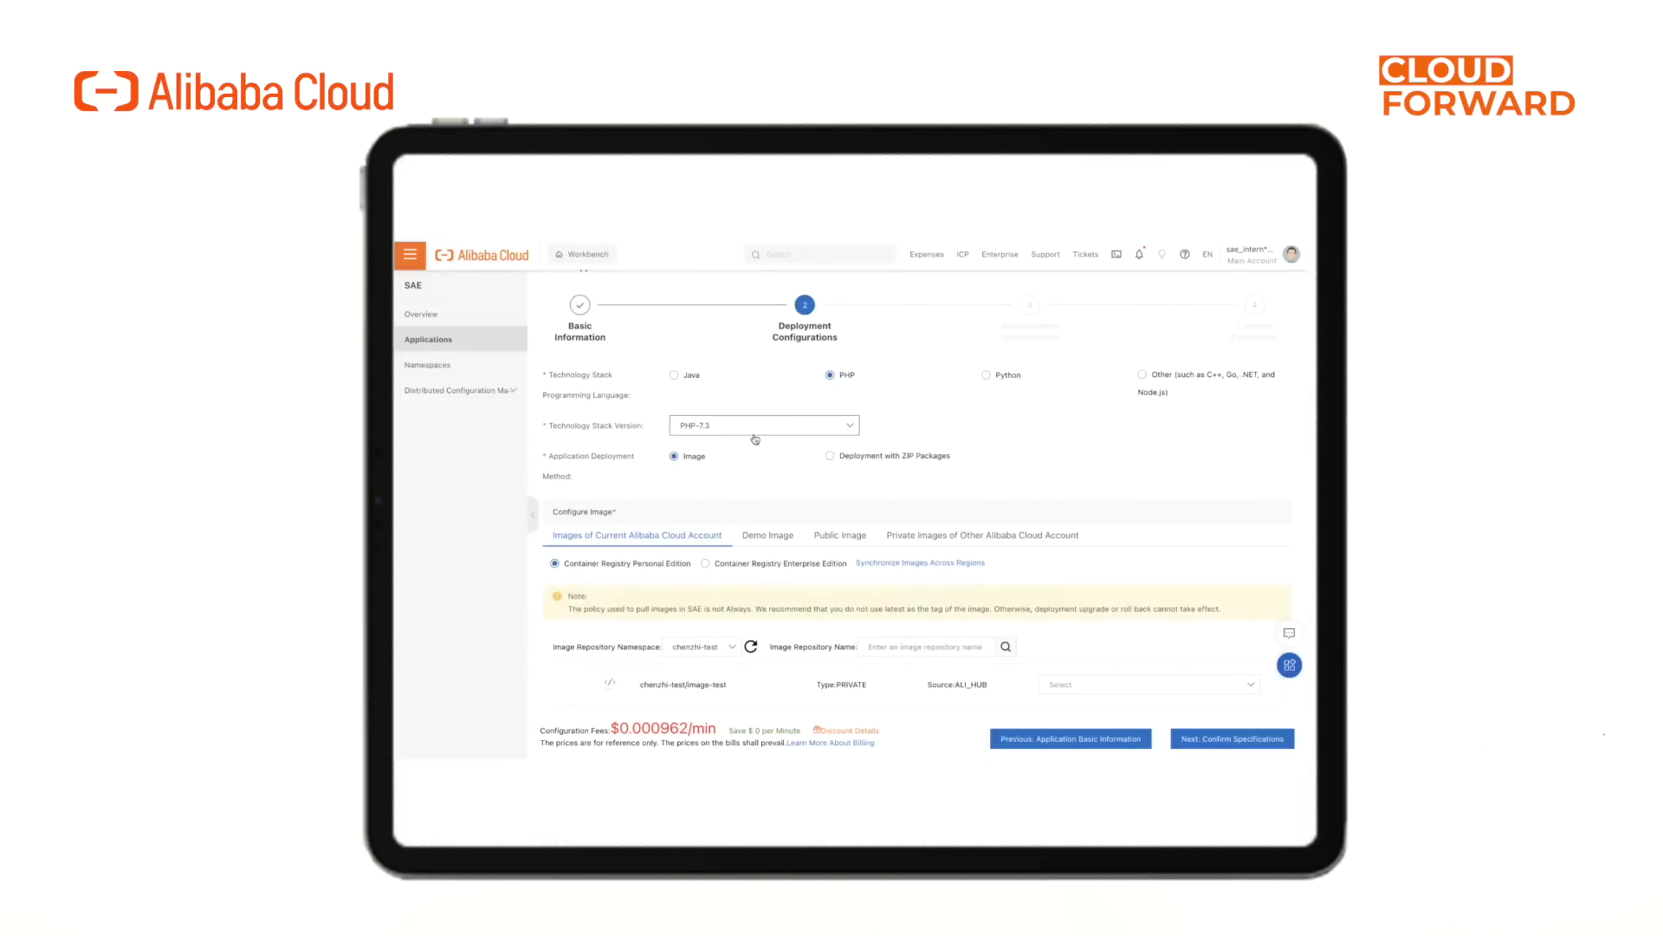
pyautogui.scroll(-1, 752, 428)
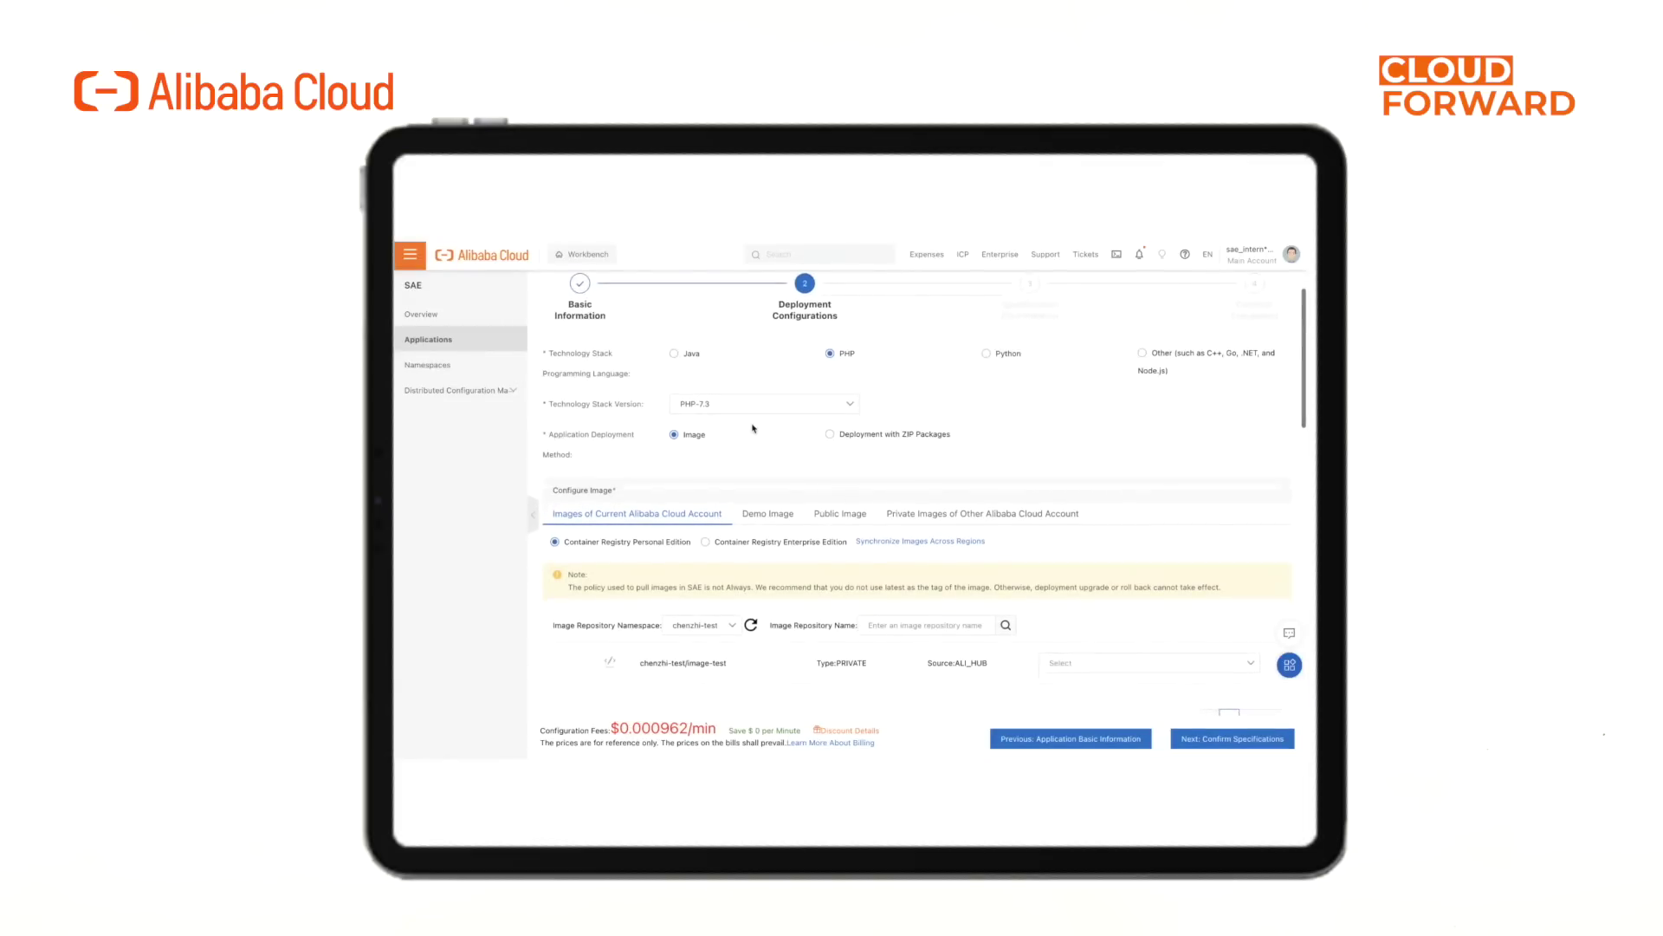
pyautogui.scroll(-1, 752, 428)
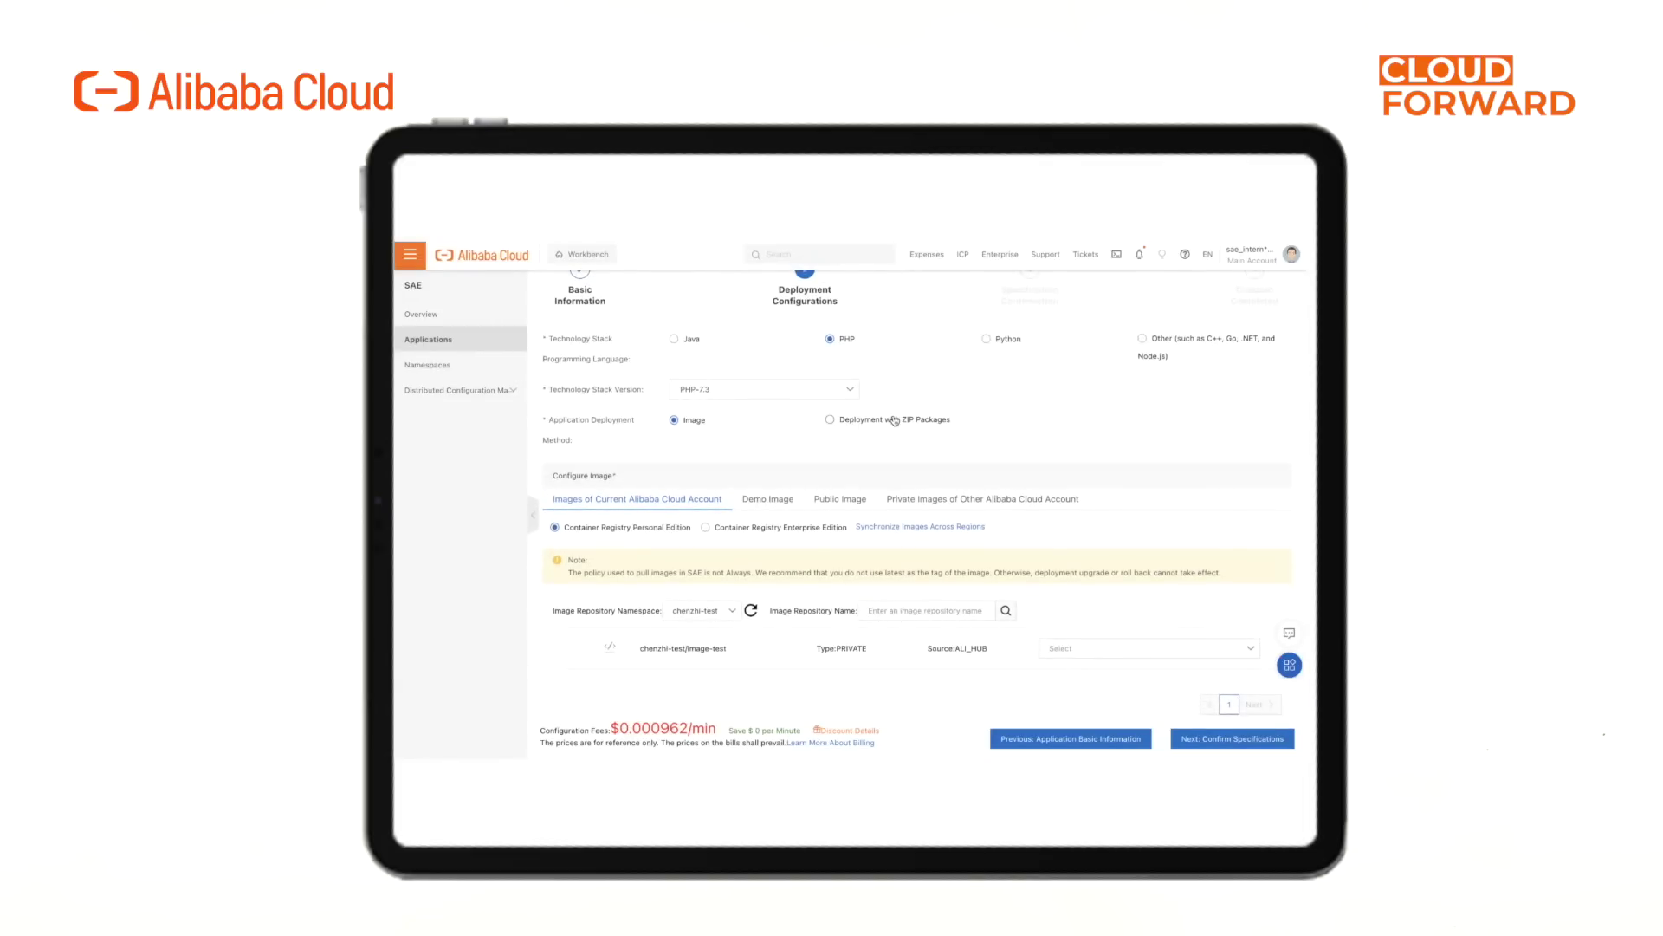
pyautogui.click(831, 419)
pyautogui.scroll(-1, 858, 494)
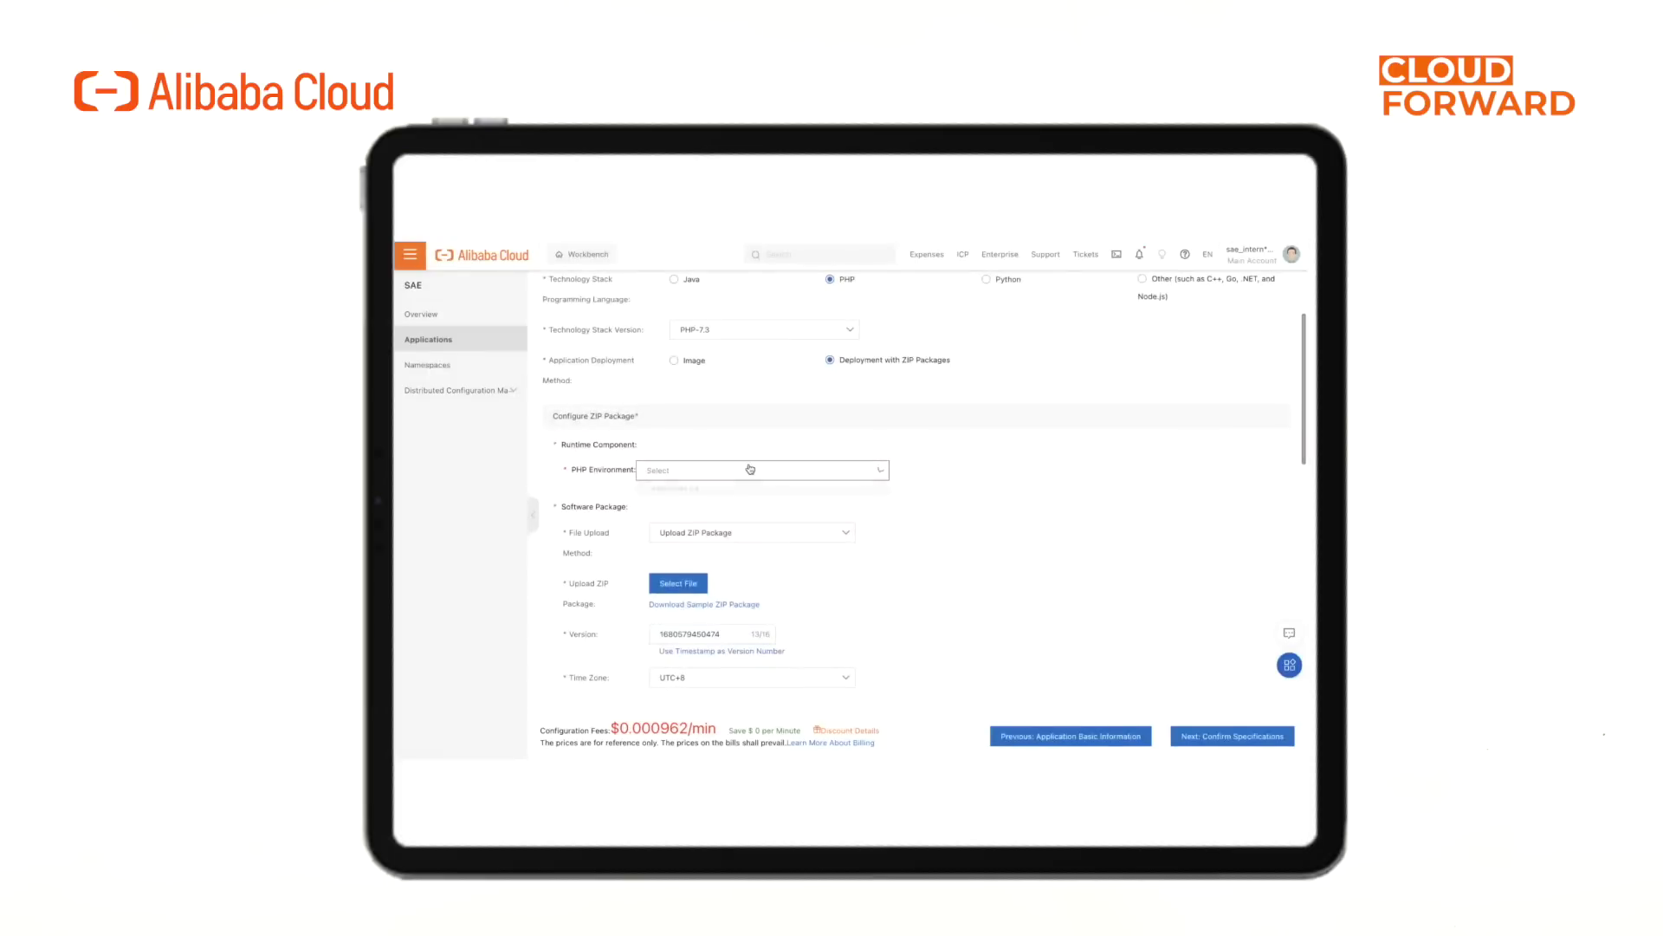
pyautogui.click(762, 469)
pyautogui.click(716, 494)
pyautogui.scroll(-1, 716, 494)
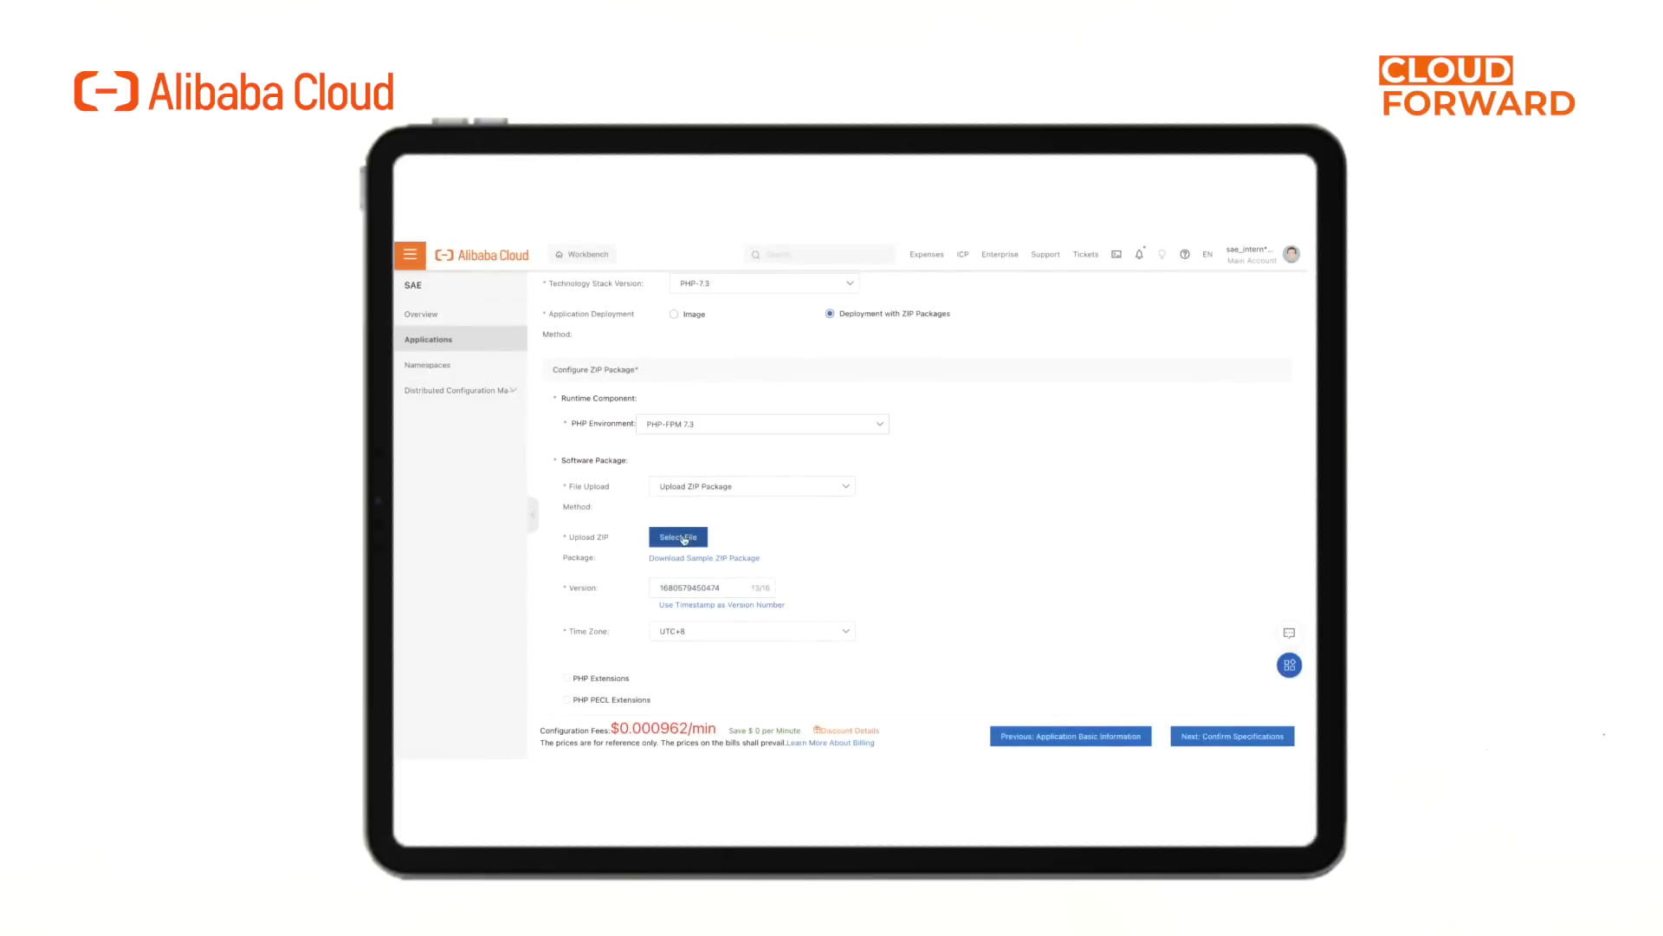
pyautogui.click(676, 537)
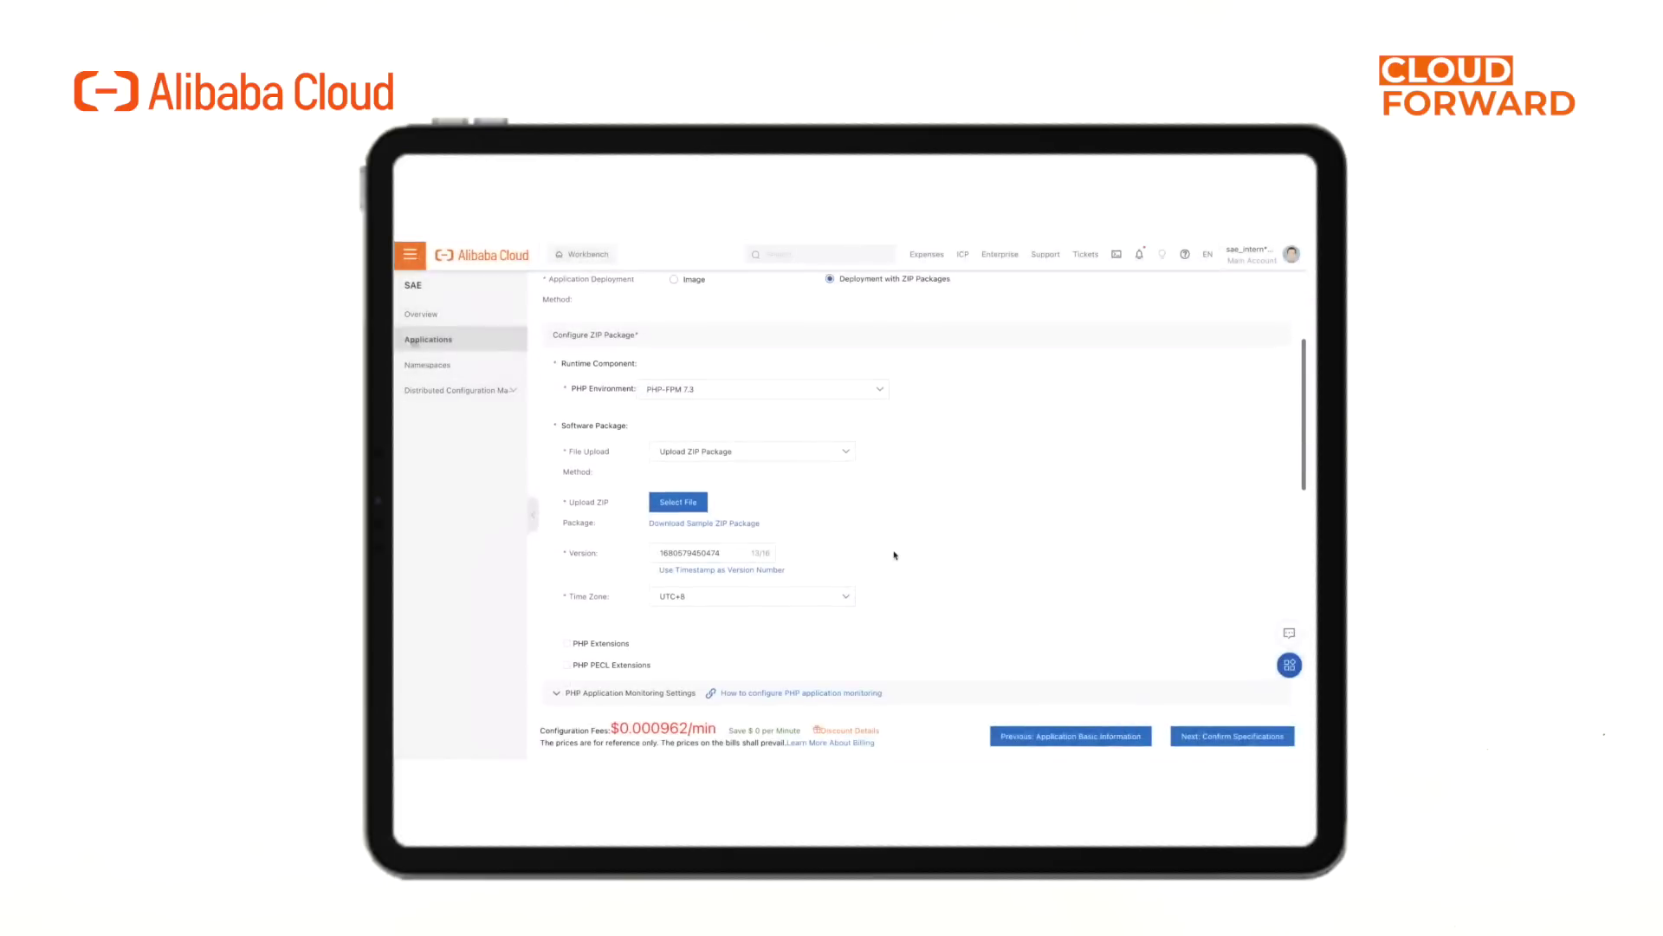
pyautogui.scroll(-1, 1052, 606)
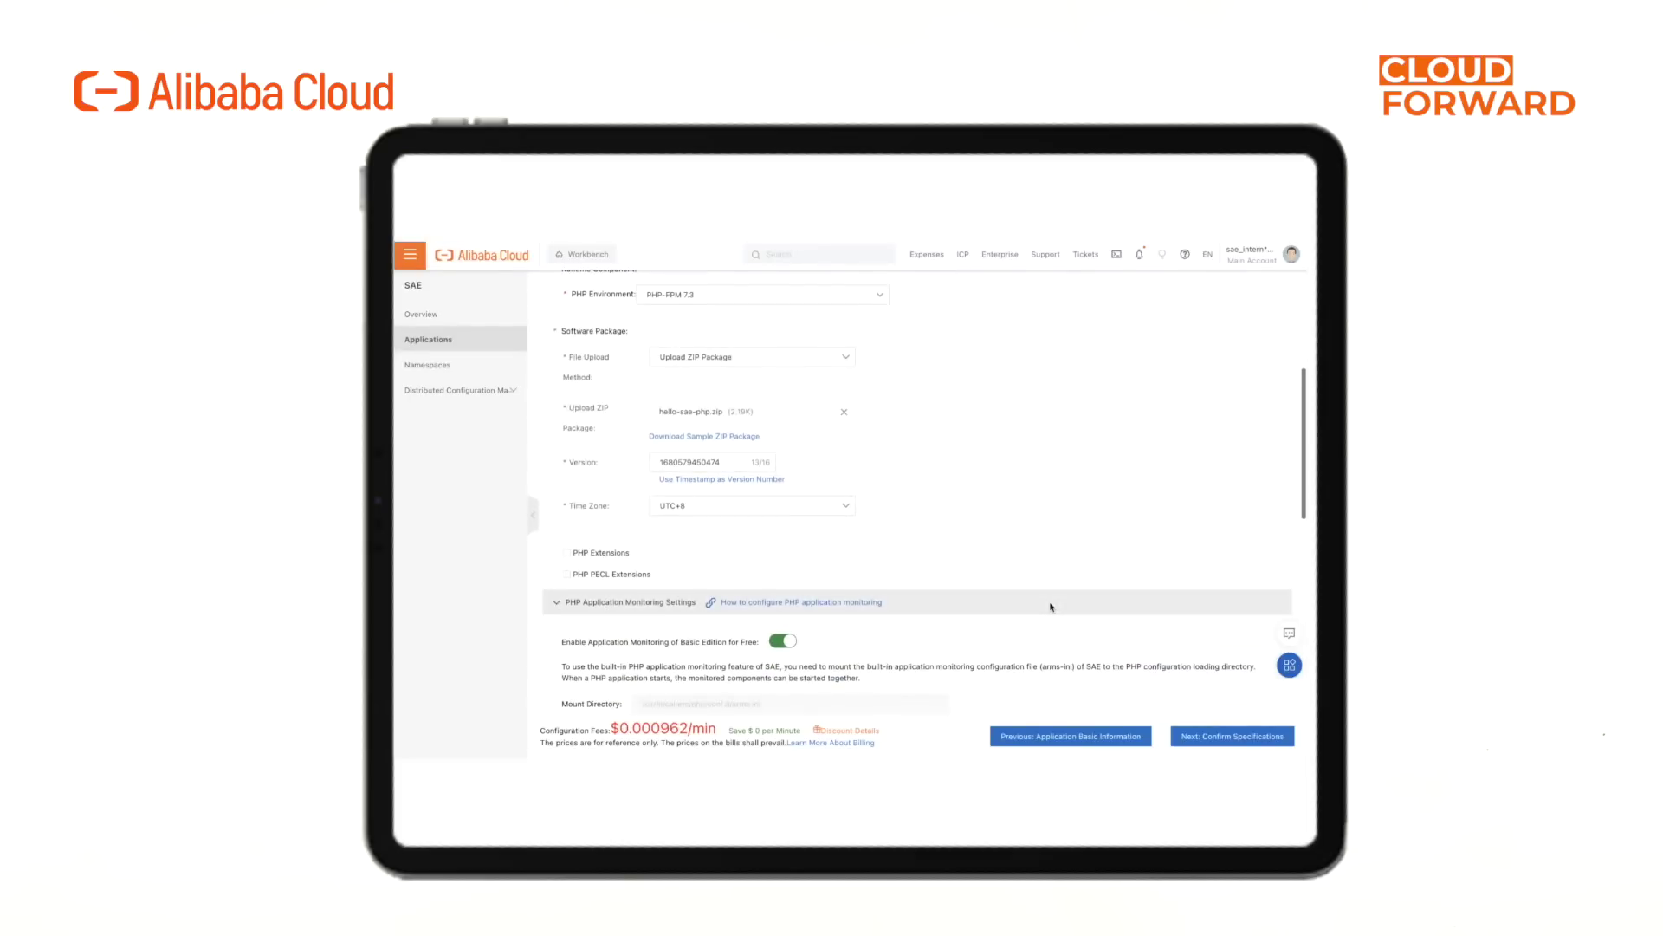
pyautogui.scroll(-2, 1052, 606)
pyautogui.click(1219, 739)
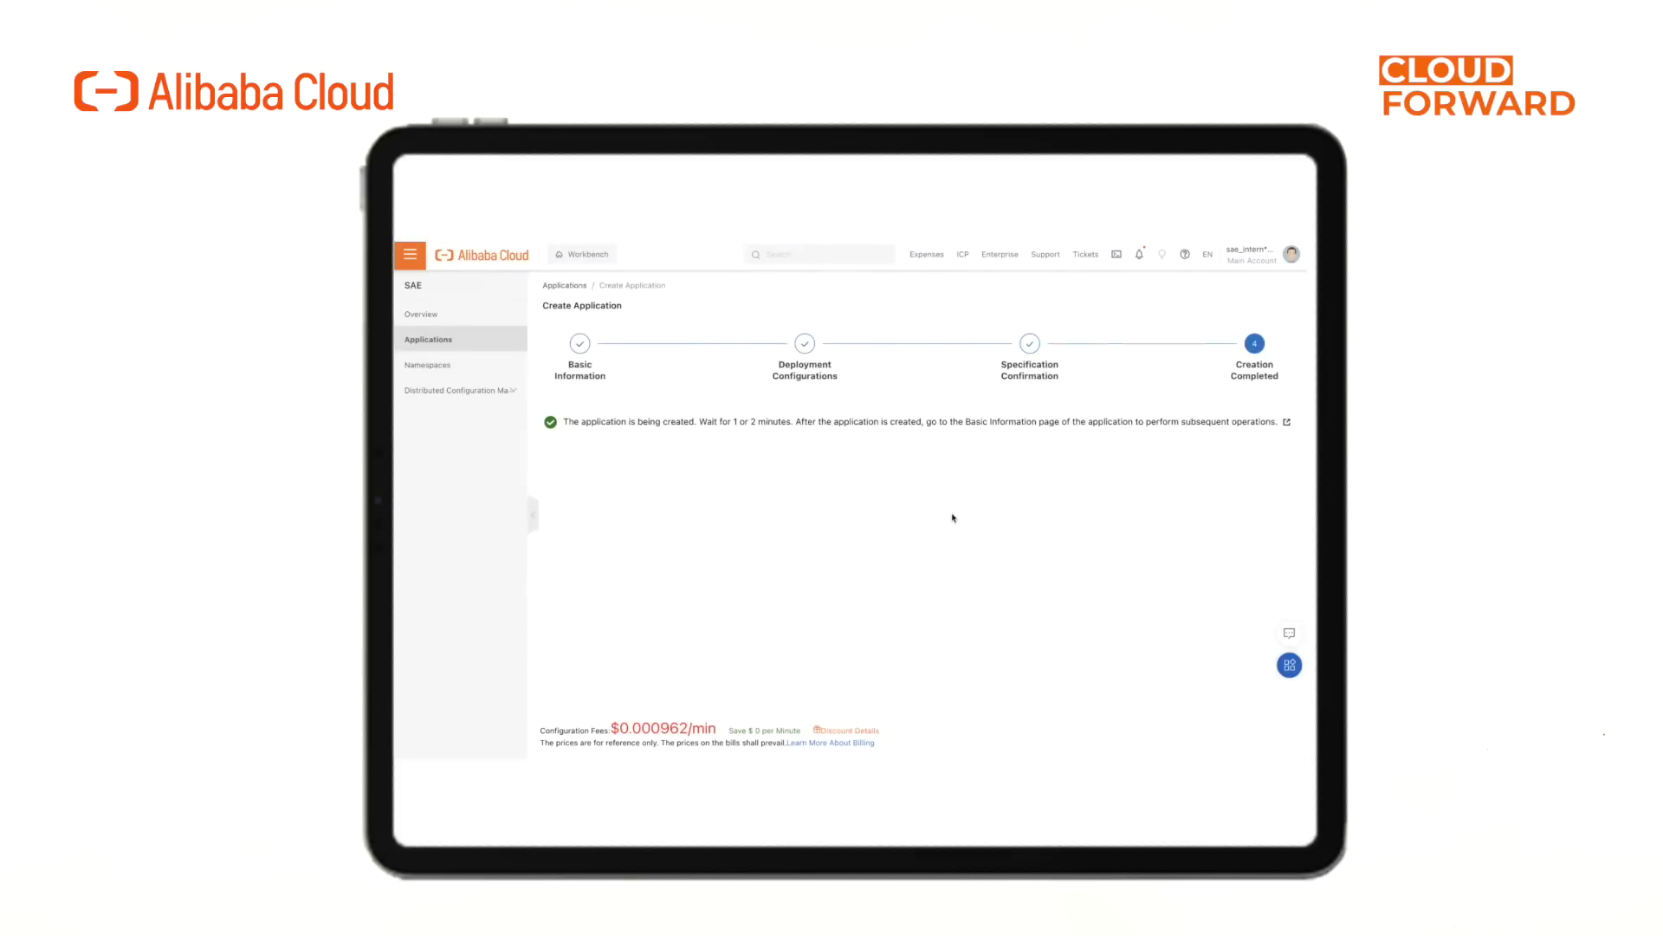
# Run curl 127.0.0.1 in a Webshell on the sae-php-demo instance and get Hello SAE
pyautogui.click(1286, 422)
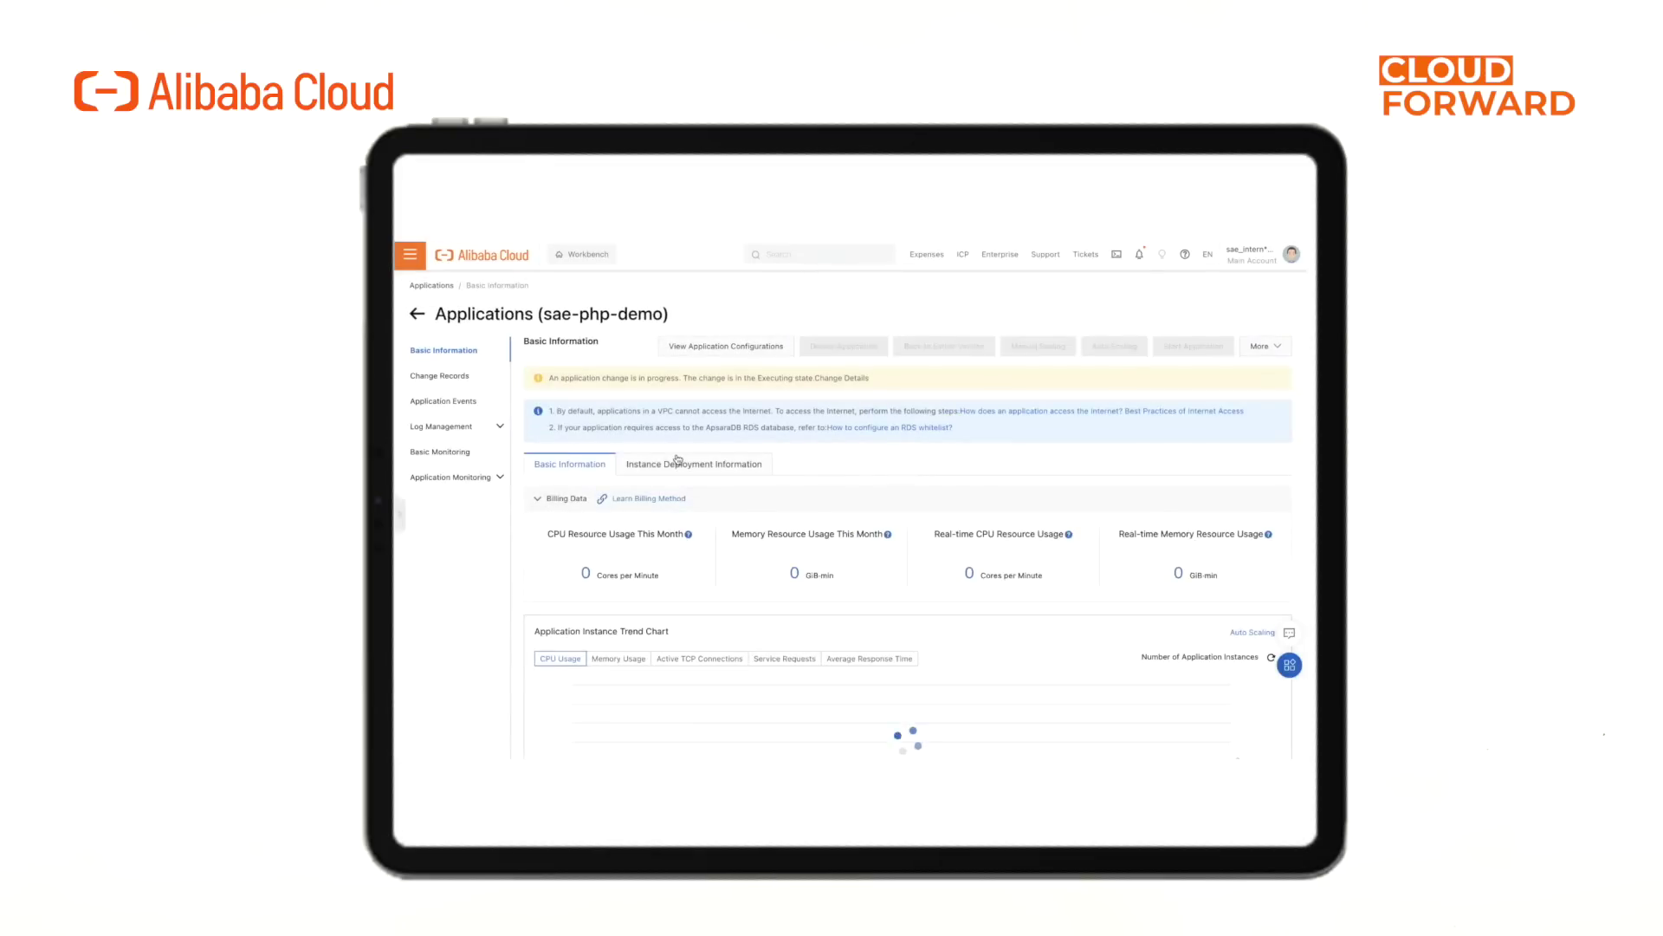
pyautogui.click(687, 464)
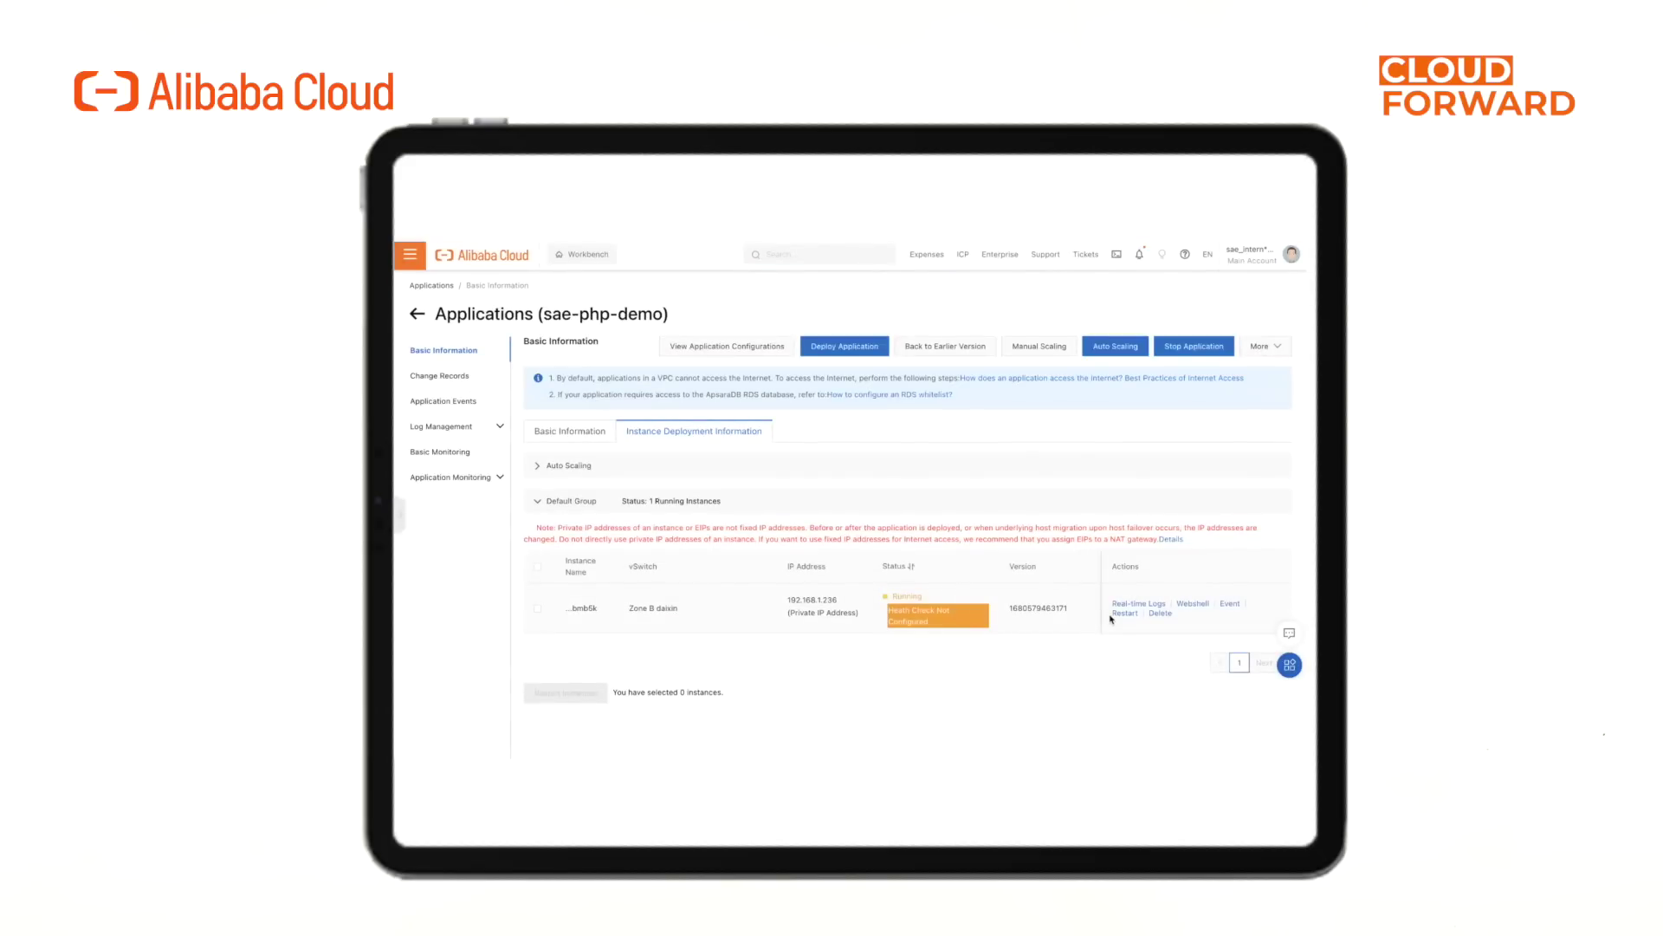
pyautogui.click(1193, 605)
pyautogui.write('curl 127.0.0.1')
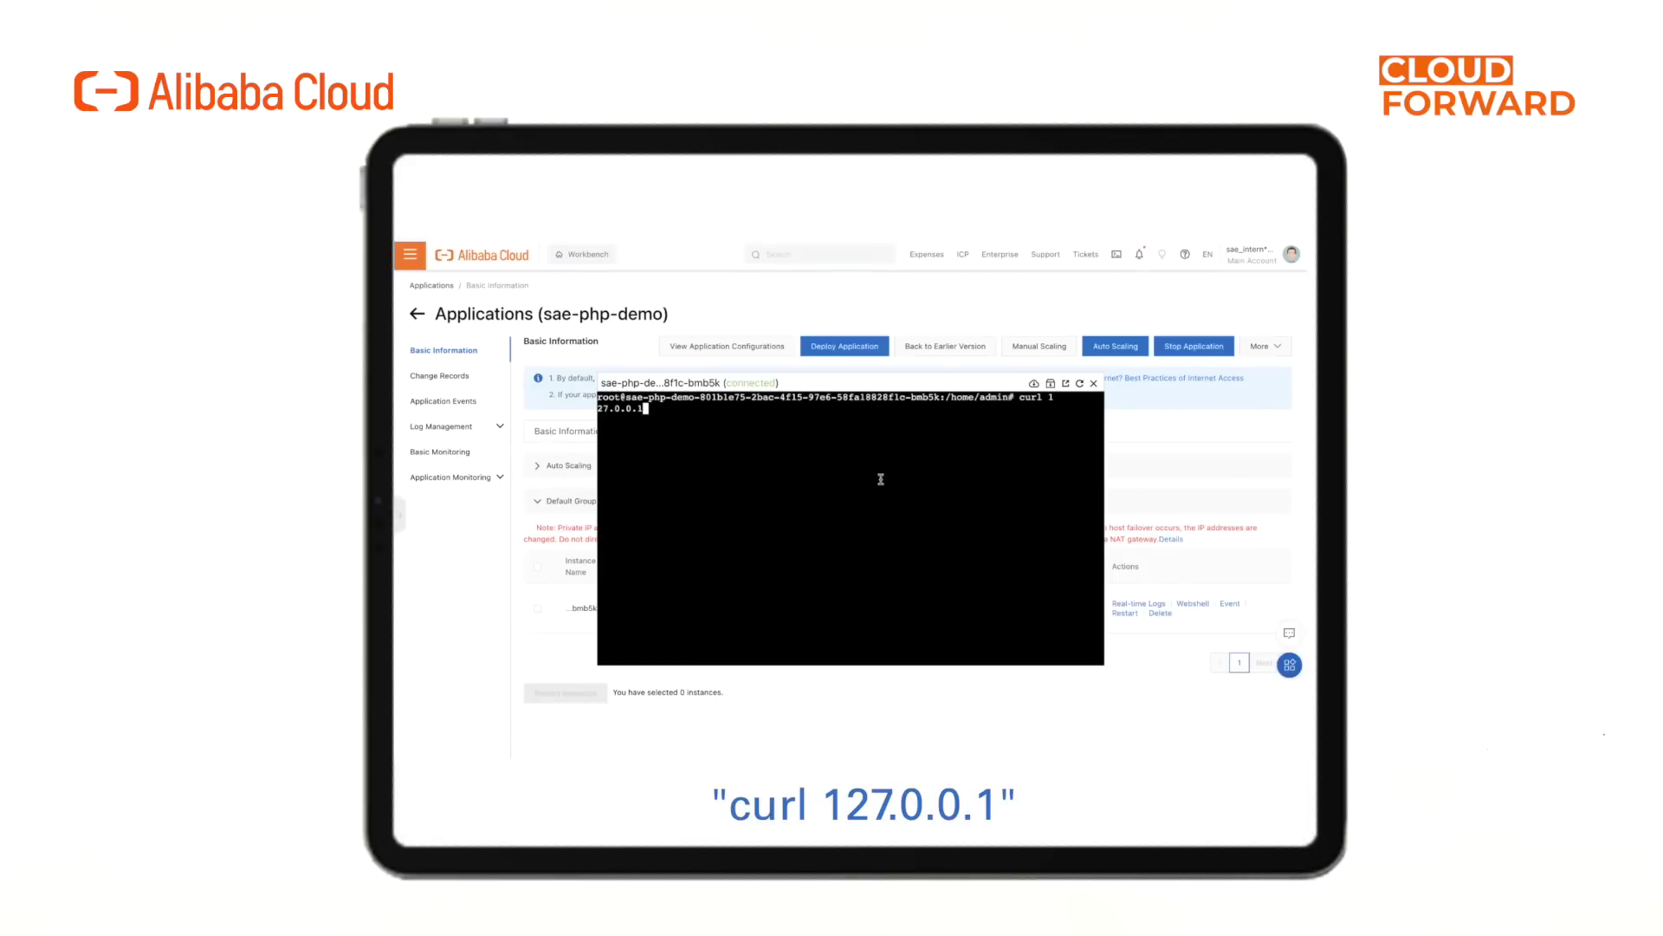
pyautogui.press('Return')
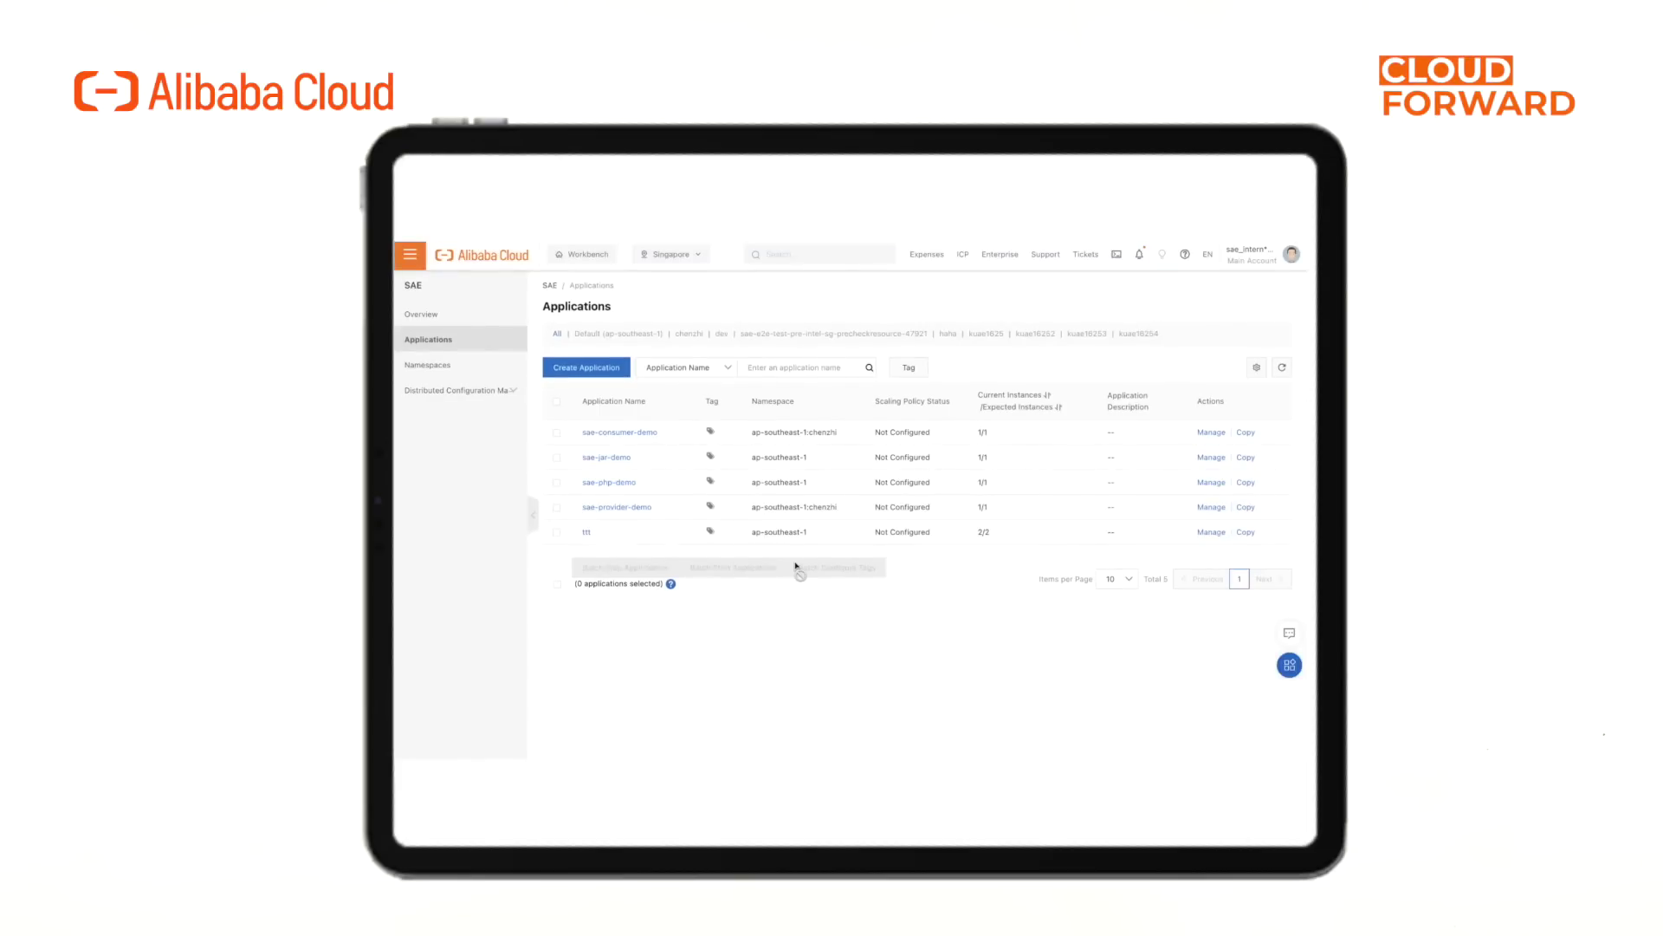
# Start a new application named sae-node-demo with automatic configuration and 1 instance
pyautogui.click(587, 368)
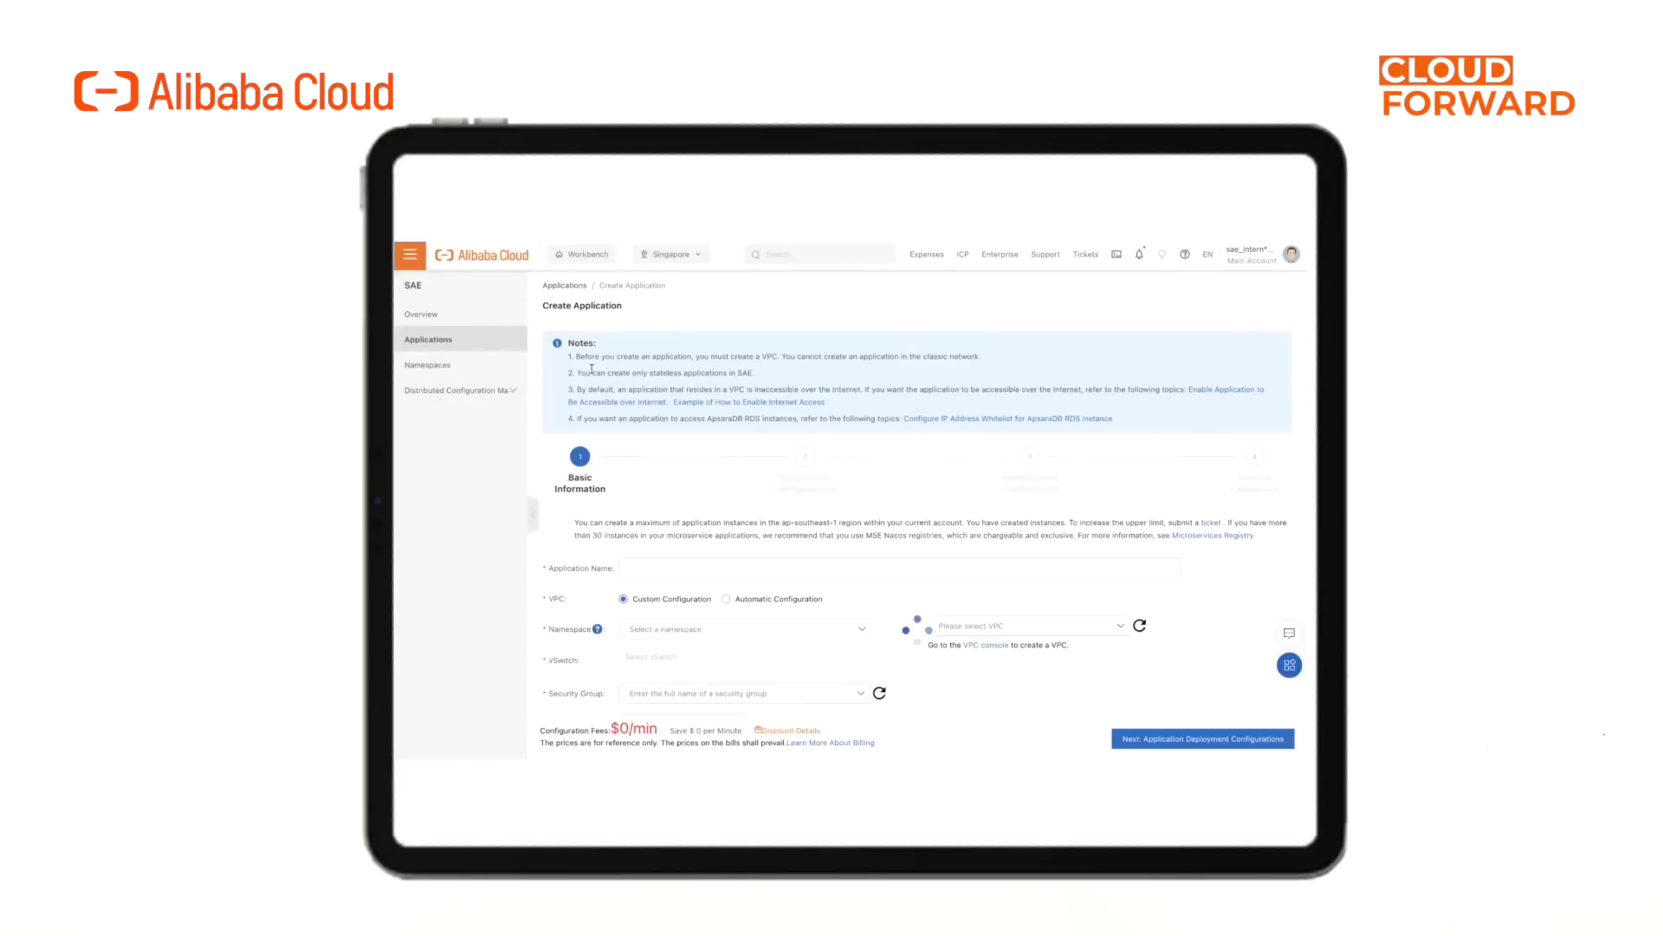
pyautogui.scroll(-1, 774, 505)
pyautogui.click(774, 516)
pyautogui.write('sae-node-demo')
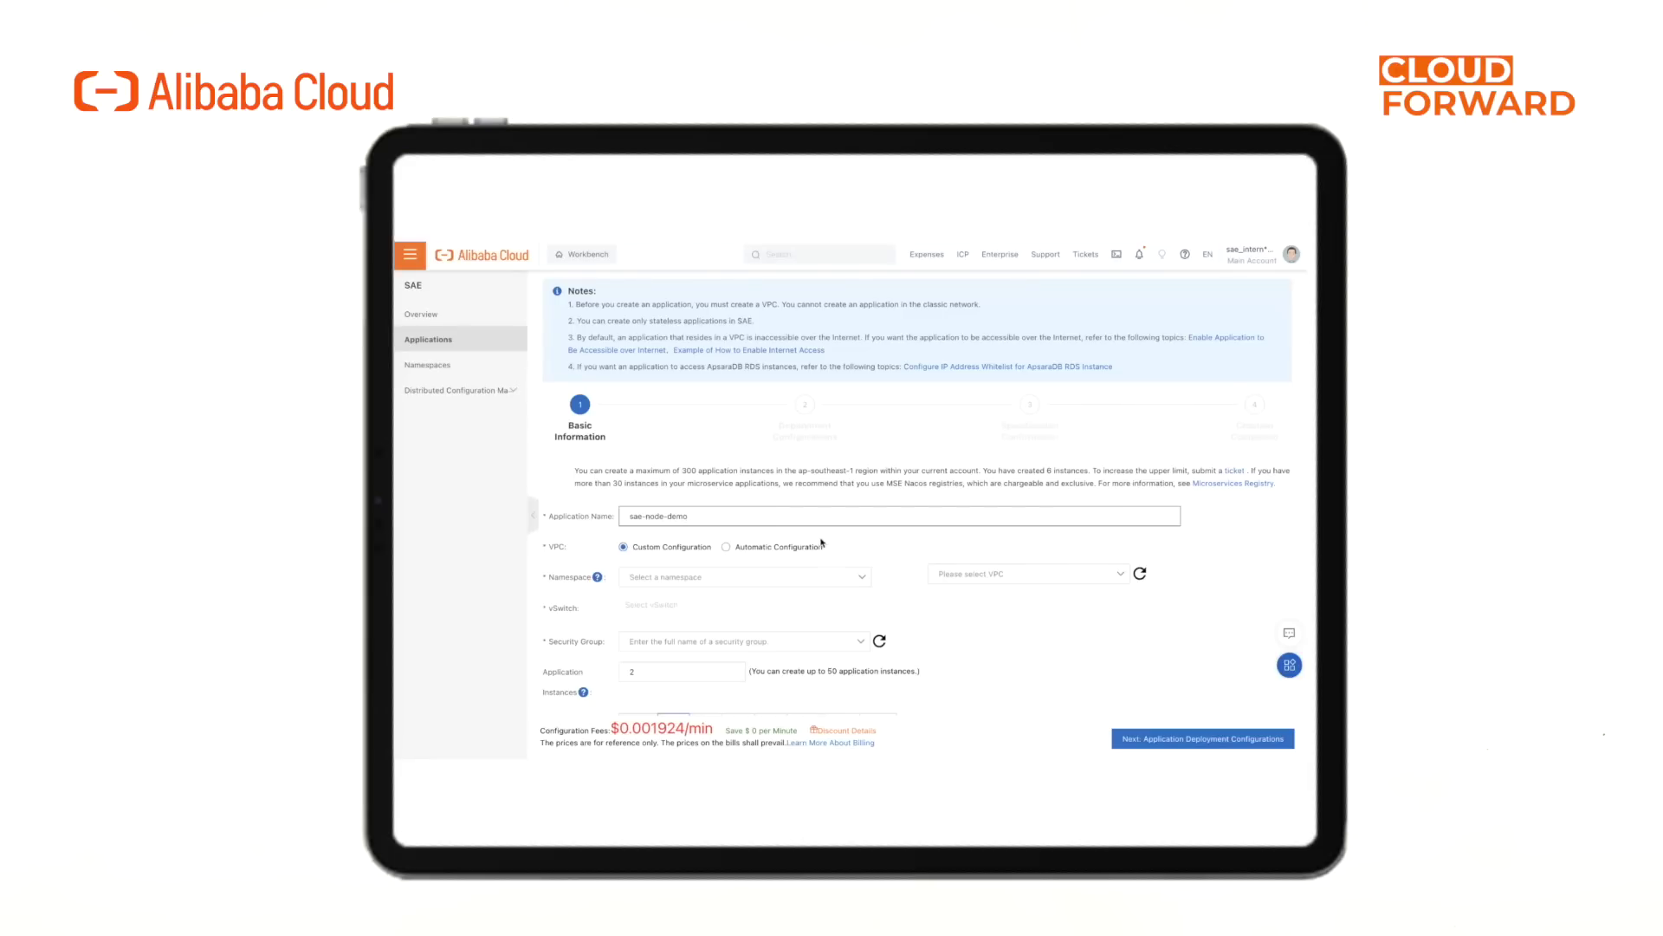
pyautogui.click(780, 545)
pyautogui.click(681, 597)
pyautogui.write('1')
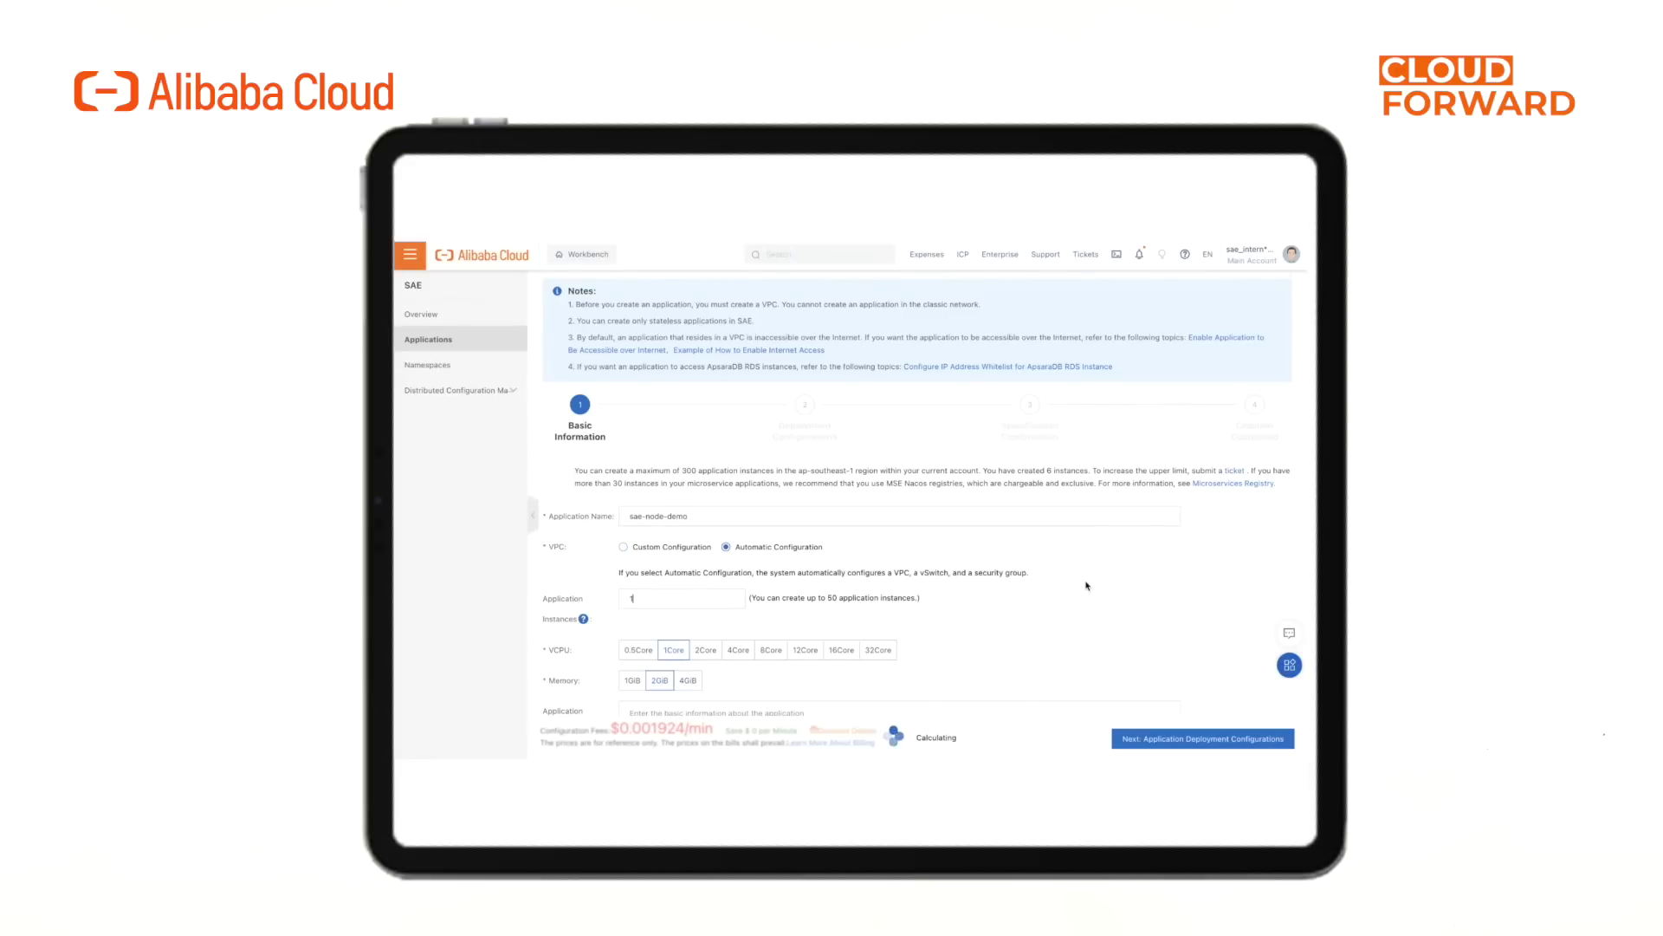
pyautogui.scroll(-1, 910, 586)
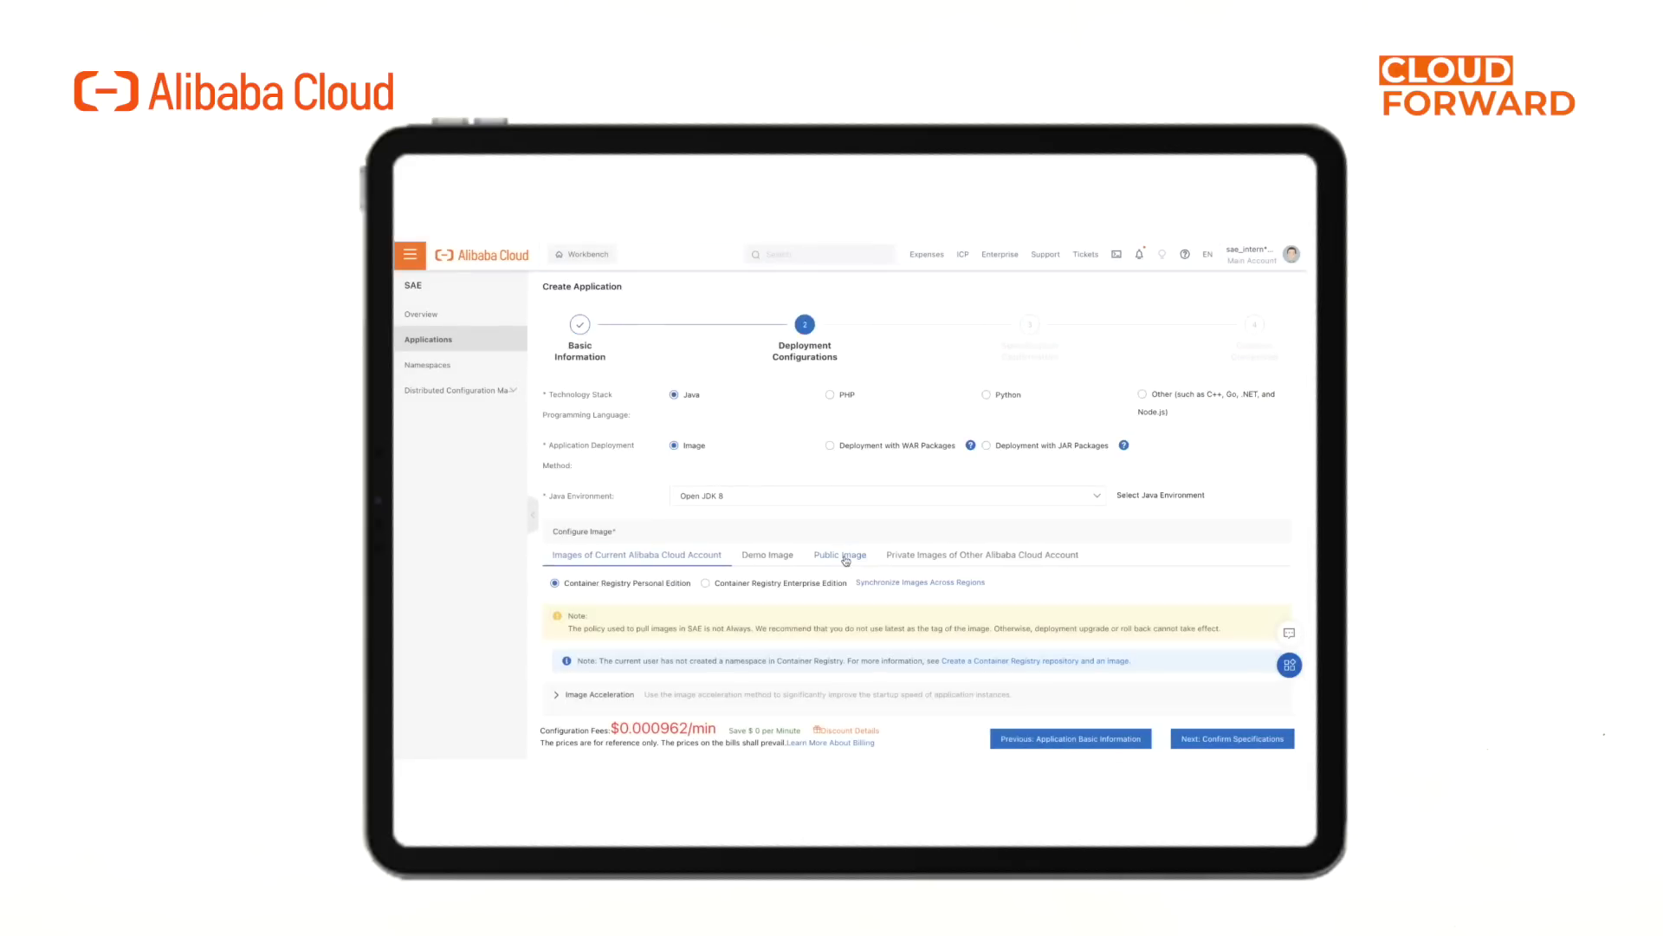
# Choose the Other stack with the image-test image tag v1, confirm specifications, and create
pyautogui.click(1142, 380)
pyautogui.scroll(-1, 832, 545)
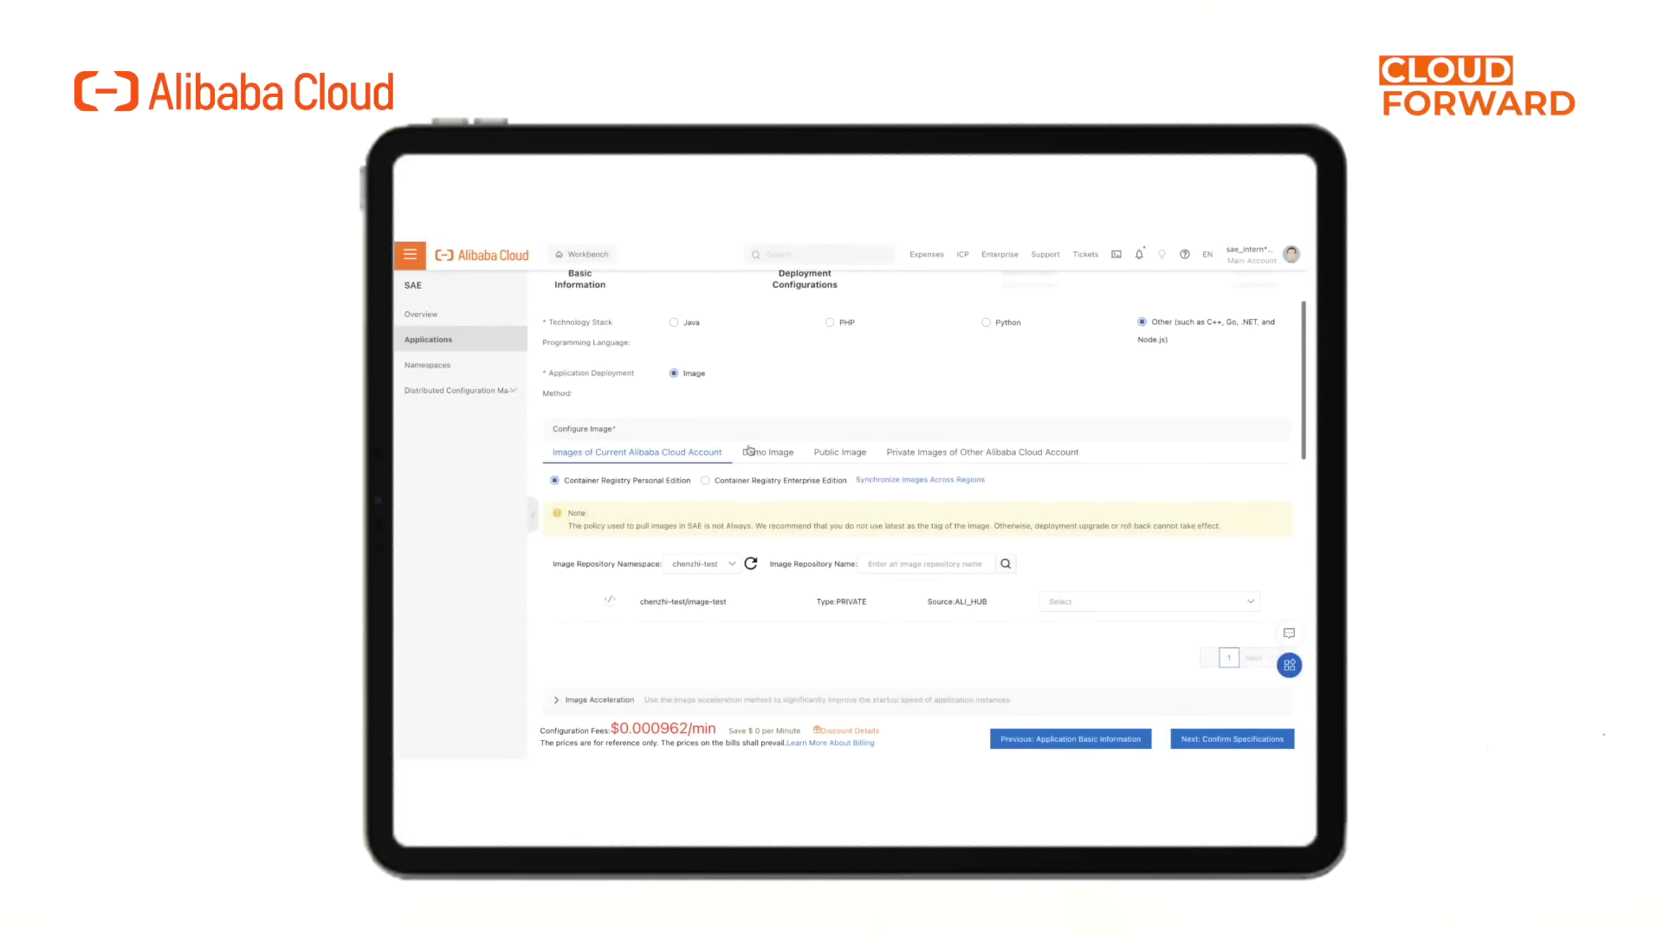
pyautogui.scroll(-1, 775, 460)
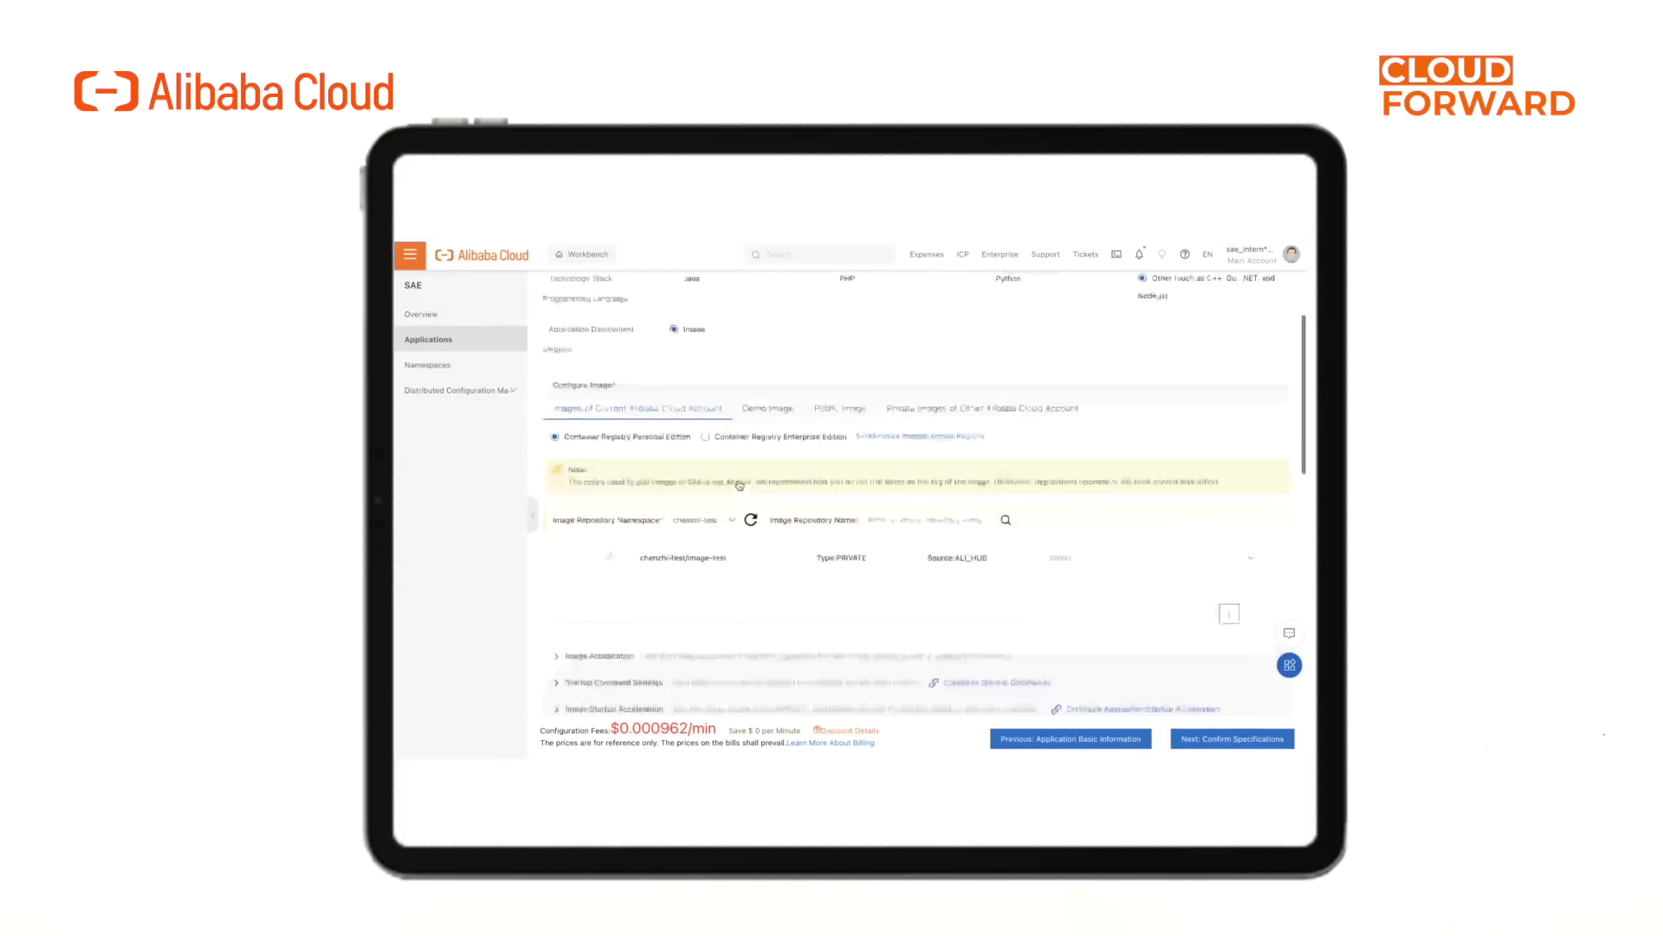
pyautogui.click(1150, 552)
pyautogui.click(1076, 574)
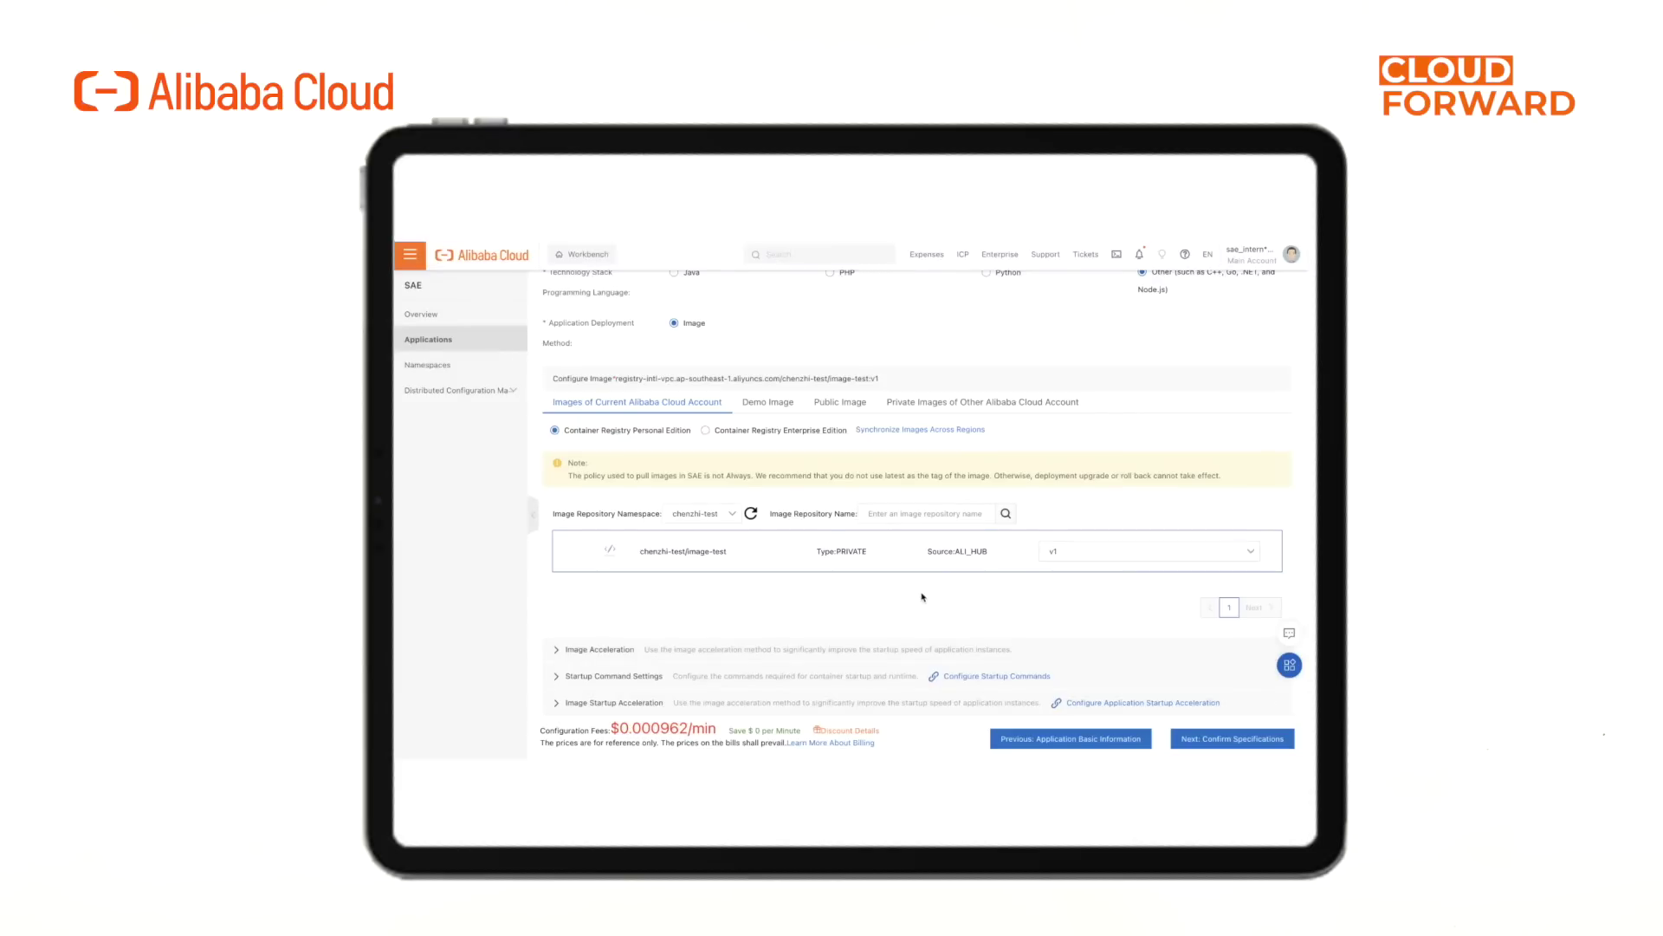
pyautogui.scroll(-2, 921, 596)
pyautogui.scroll(-1, 1040, 624)
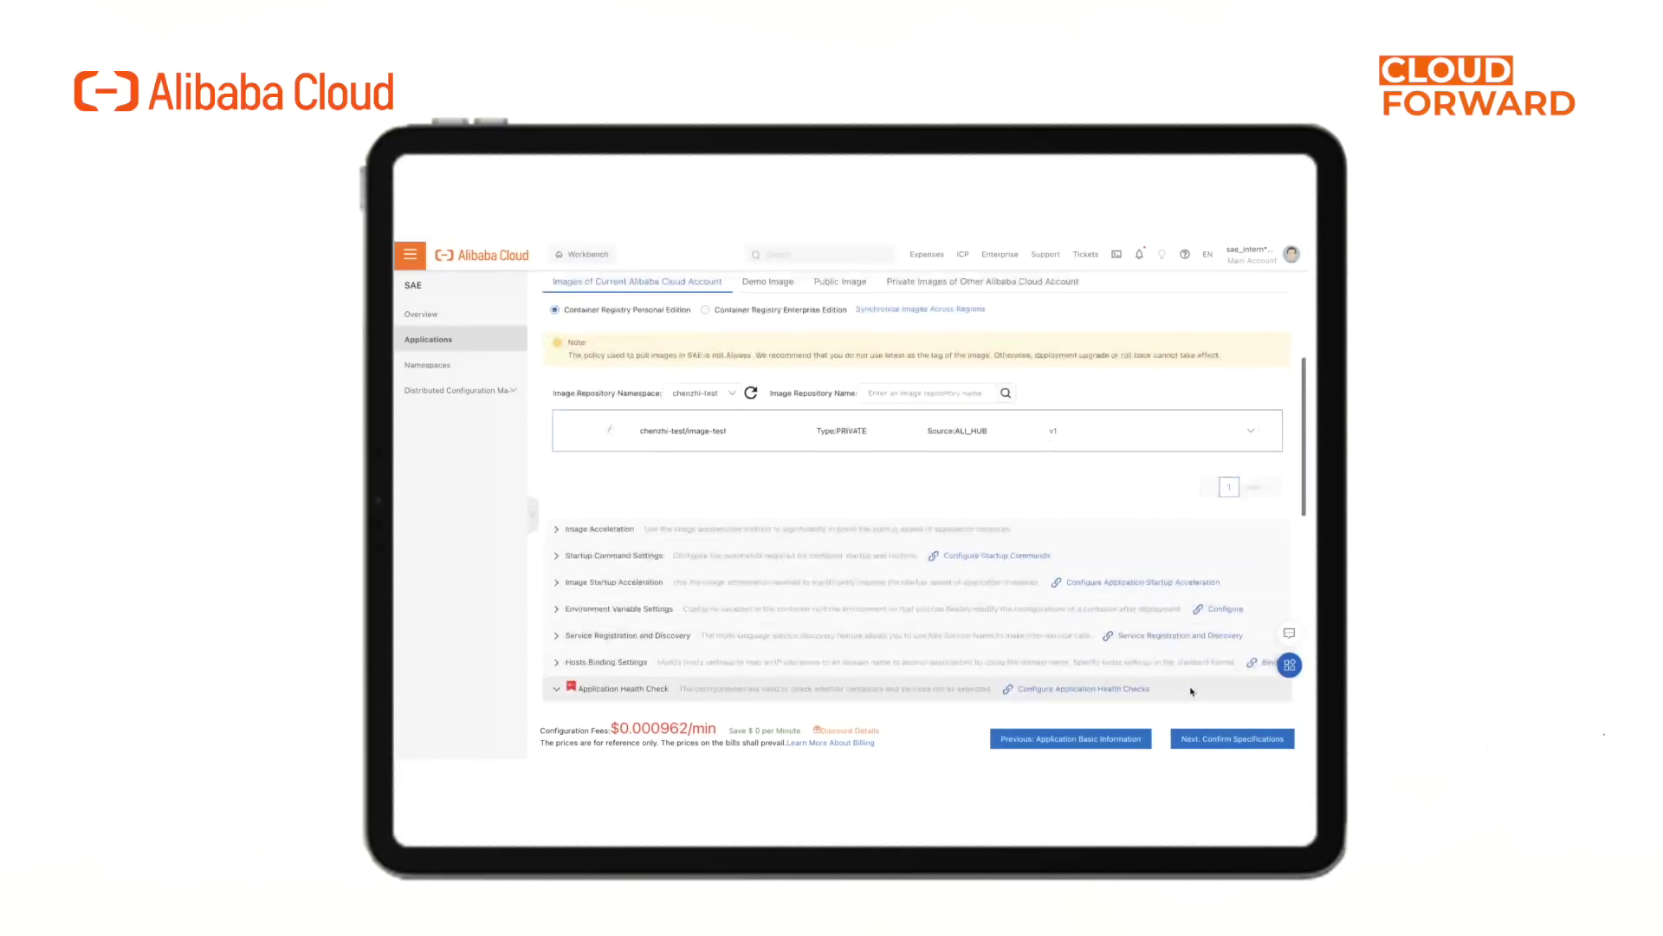
pyautogui.click(1191, 691)
pyautogui.click(1232, 738)
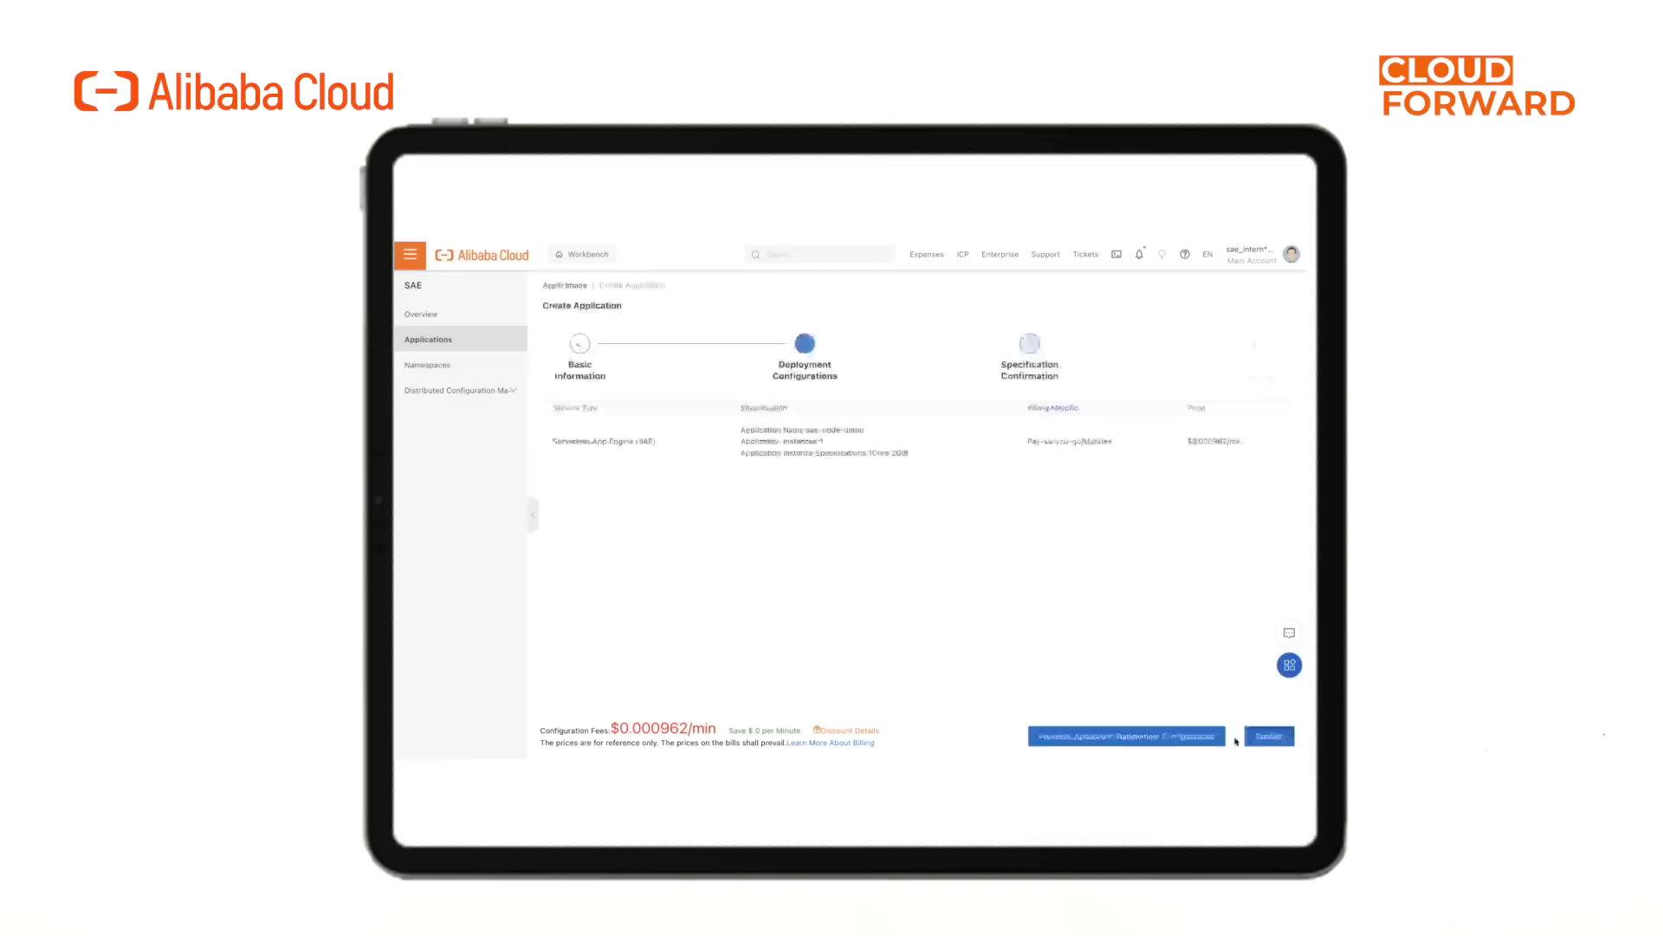
pyautogui.click(1258, 738)
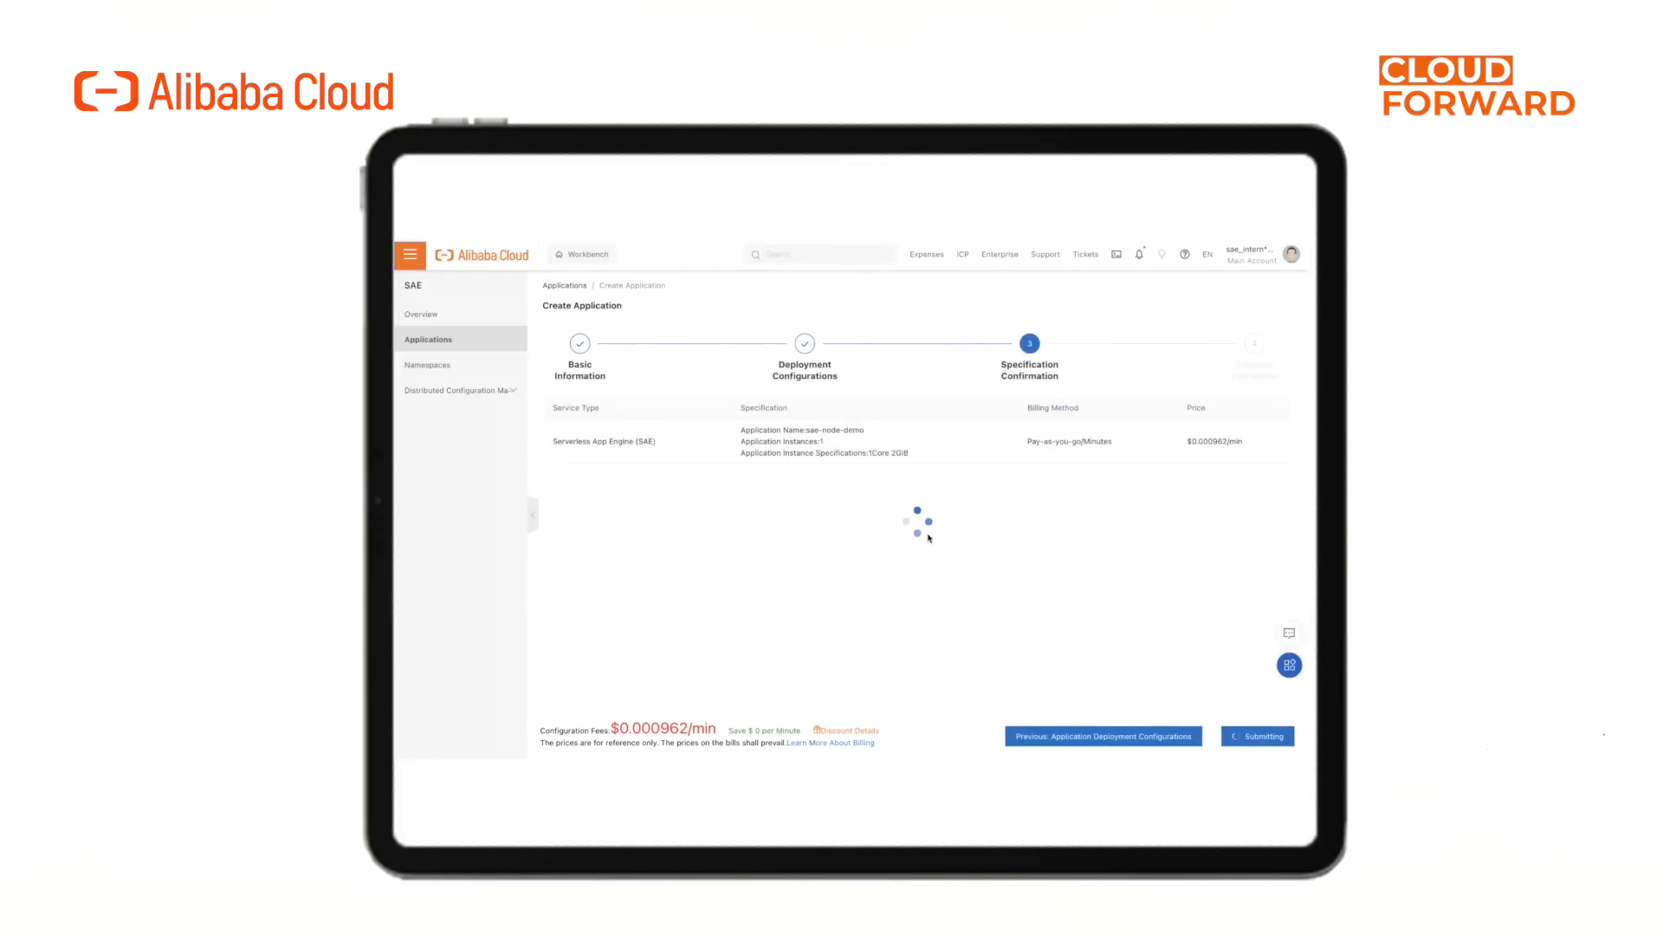
# Connect a Webshell terminal to the running sae-node-demo instance from its deployment info
pyautogui.click(1288, 422)
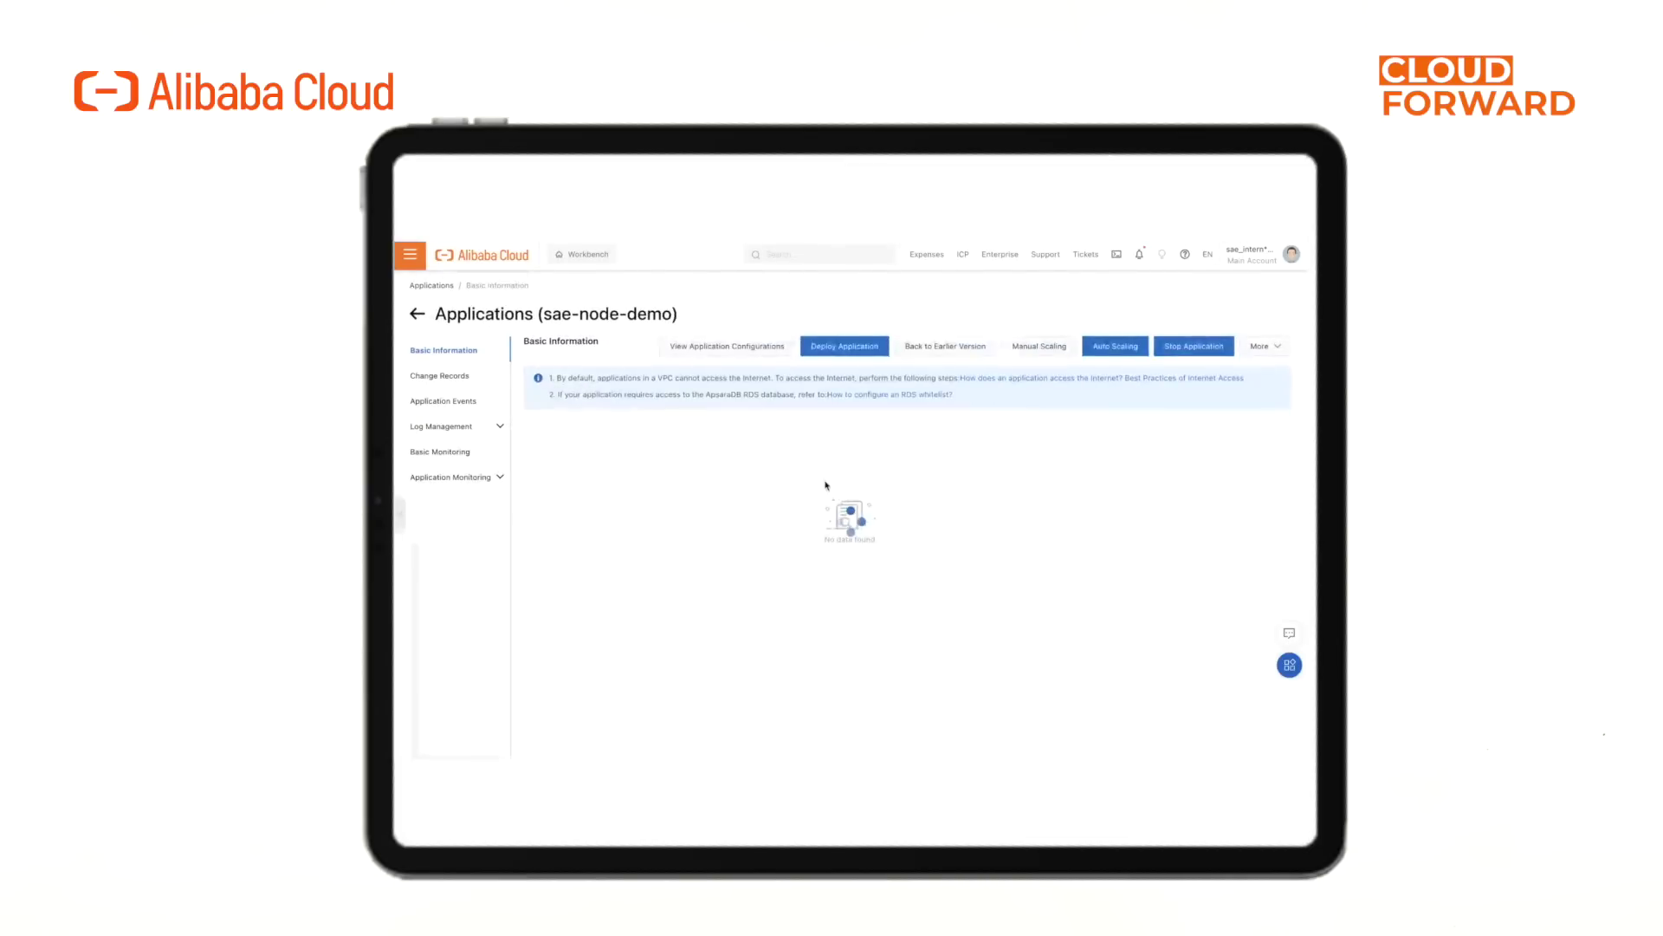
pyautogui.click(692, 464)
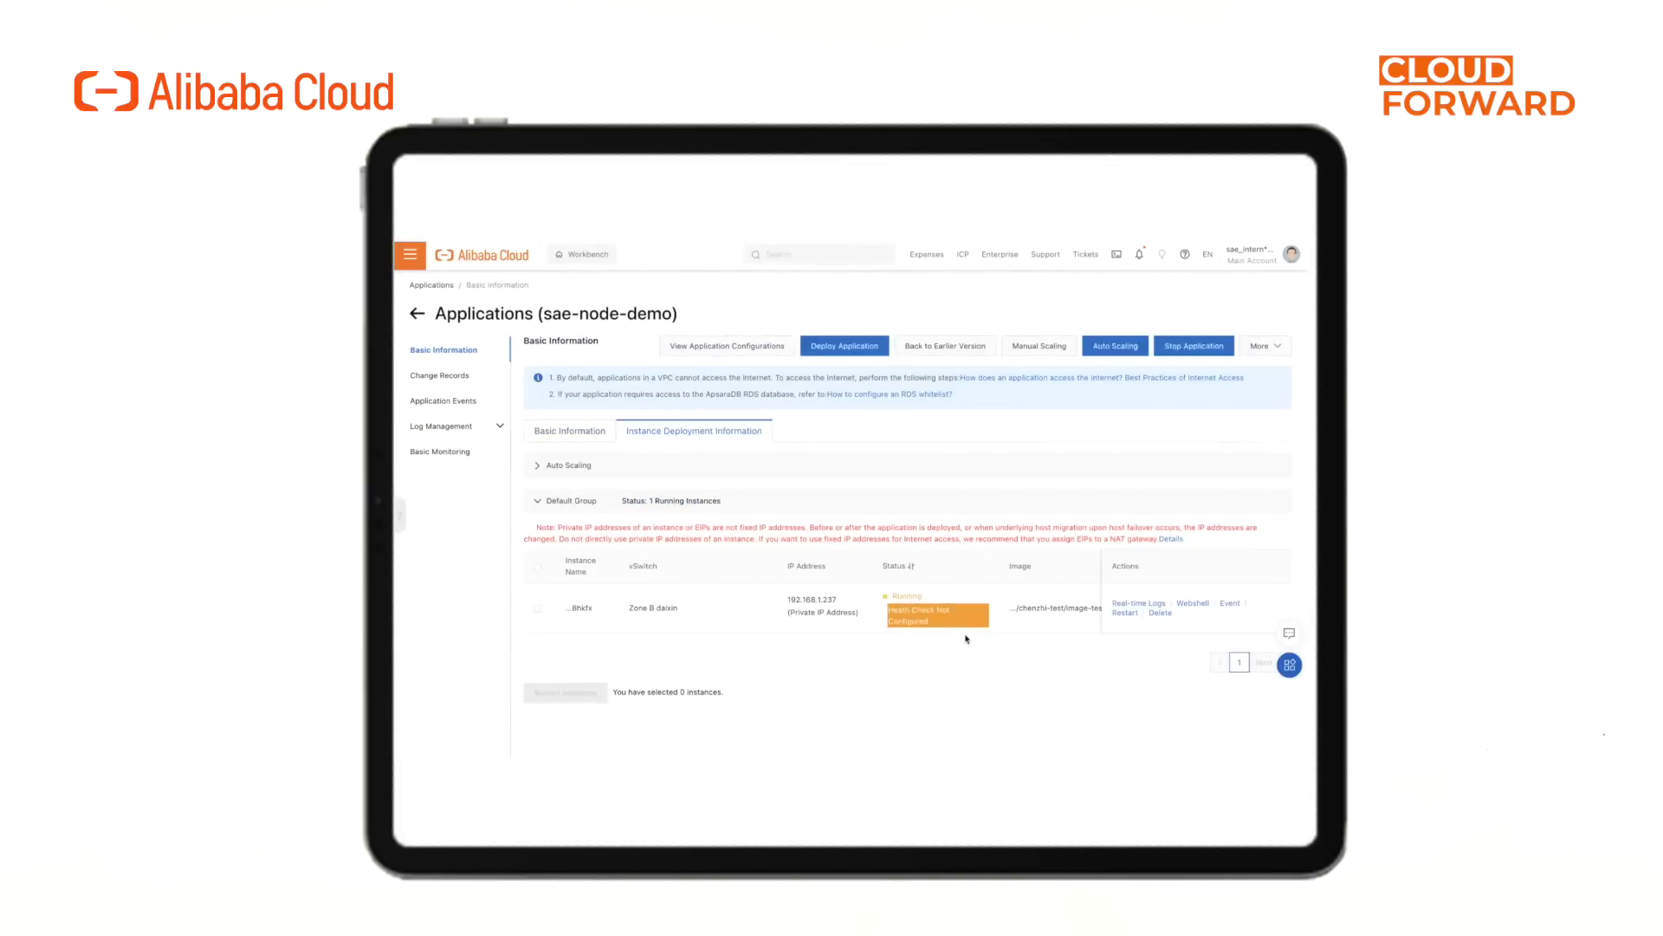
pyautogui.click(1193, 605)
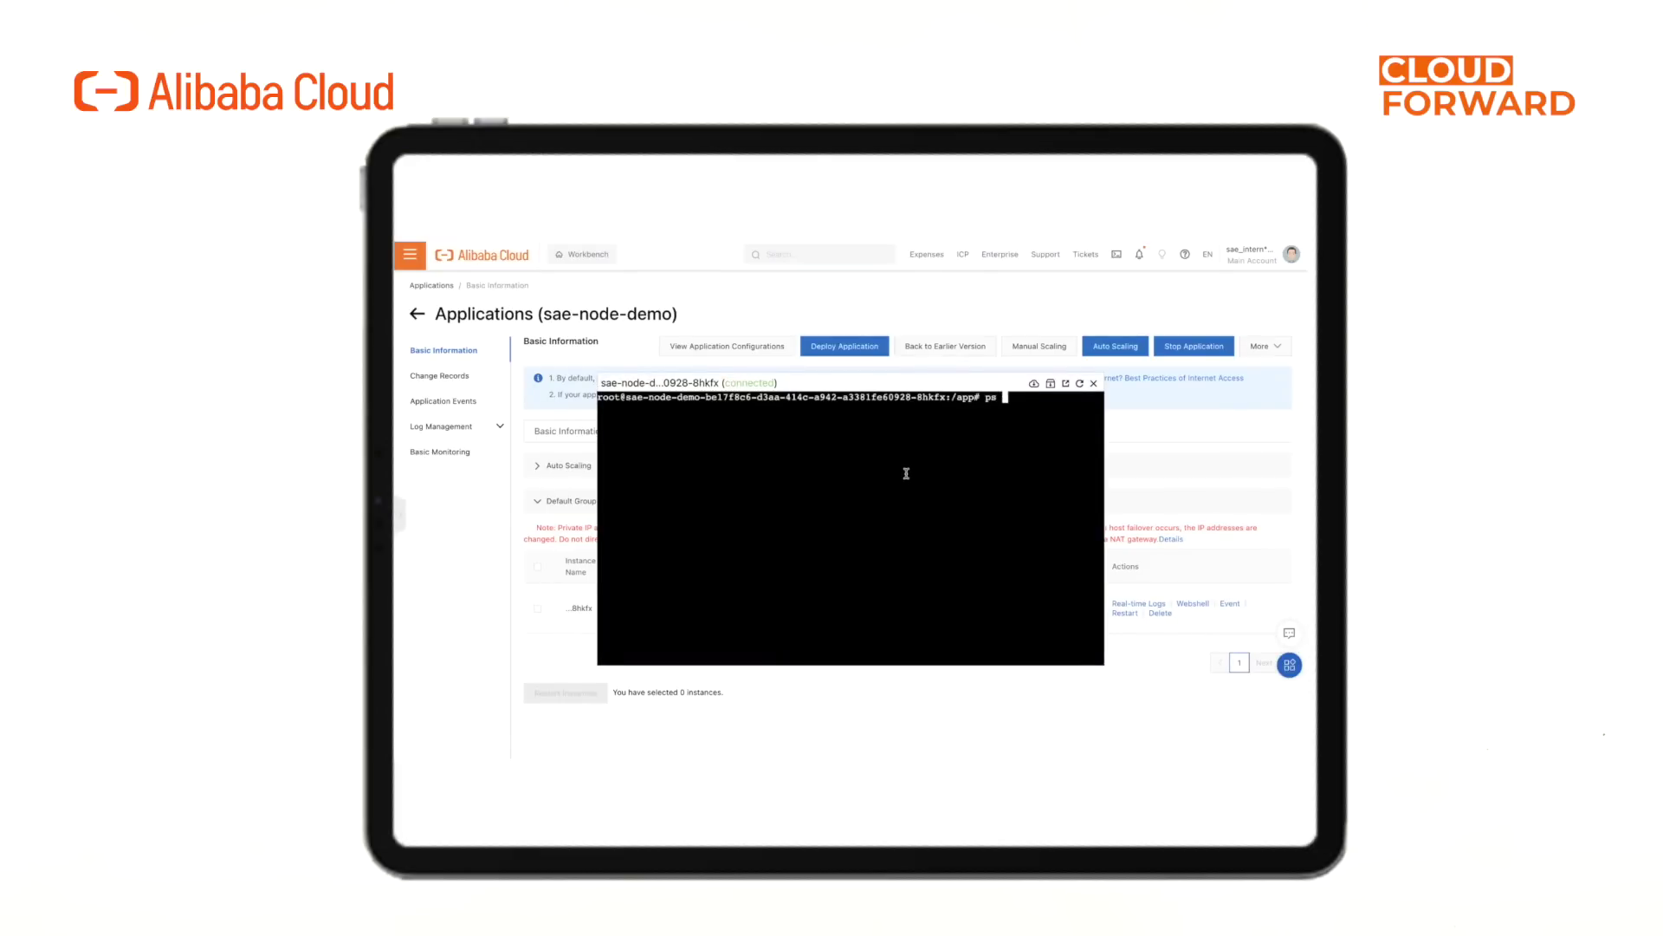